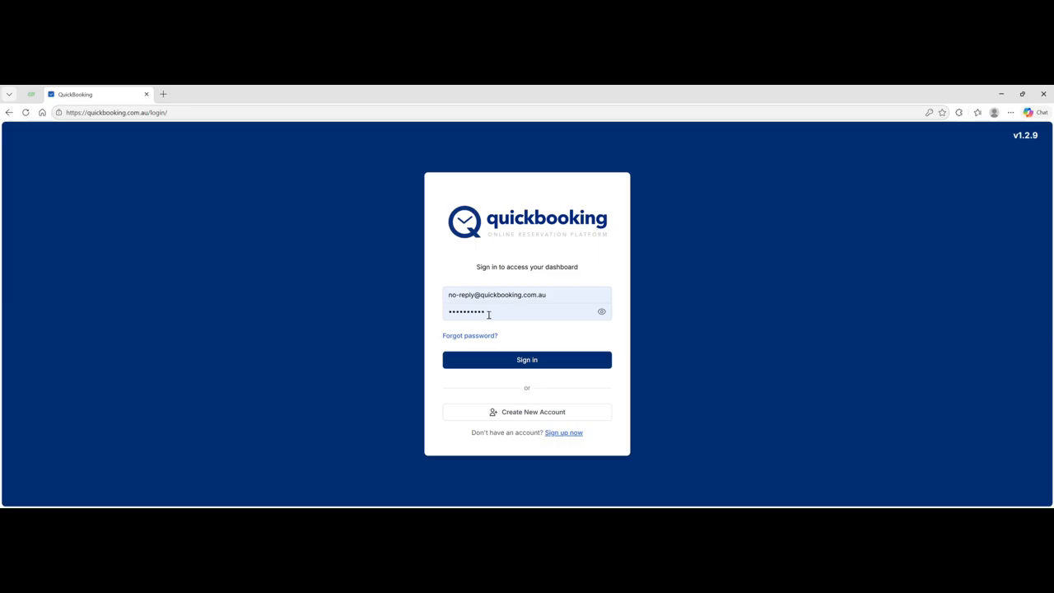
- Sign in with the saved credentials and scroll to the Thai Massage Sydney dashboard's management cards
click(527, 362)
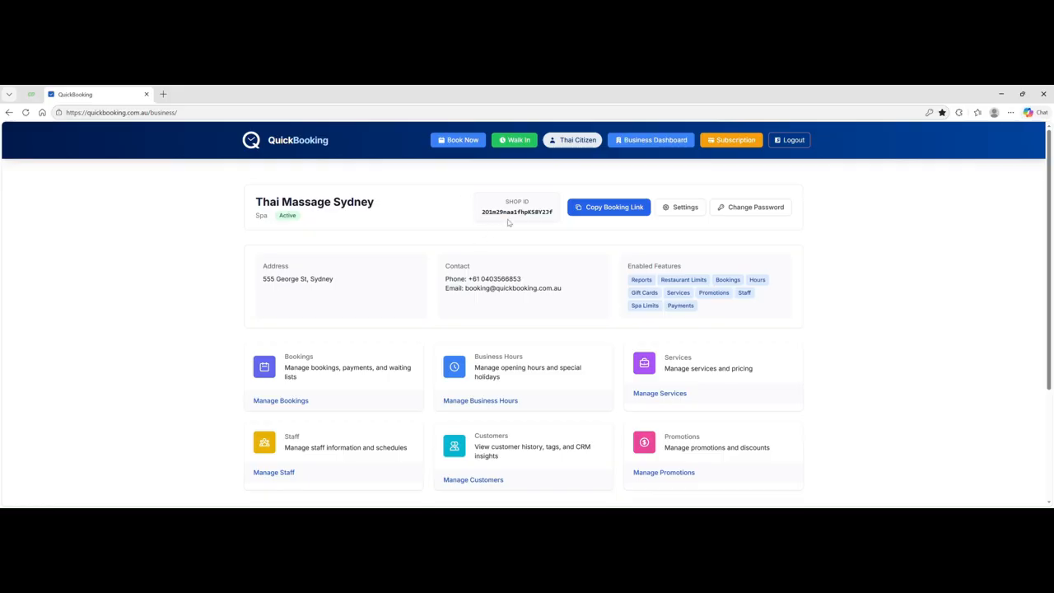
scroll(508, 223, down, 1)
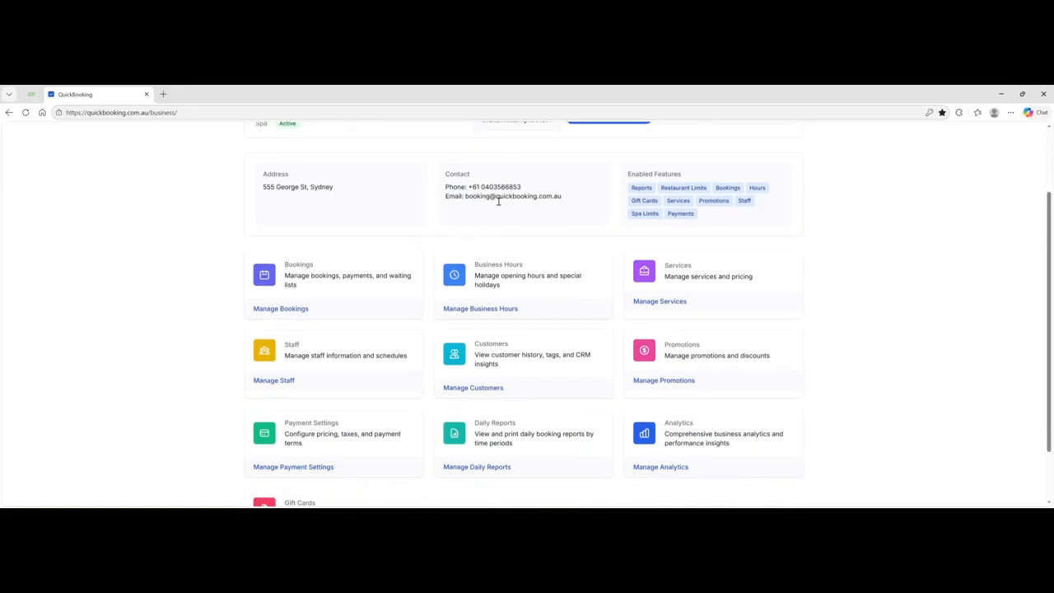
- Set Monday to open 10:00 AM–09:00 PM accepting online bookings, after toggling it closed and back open
click(484, 309)
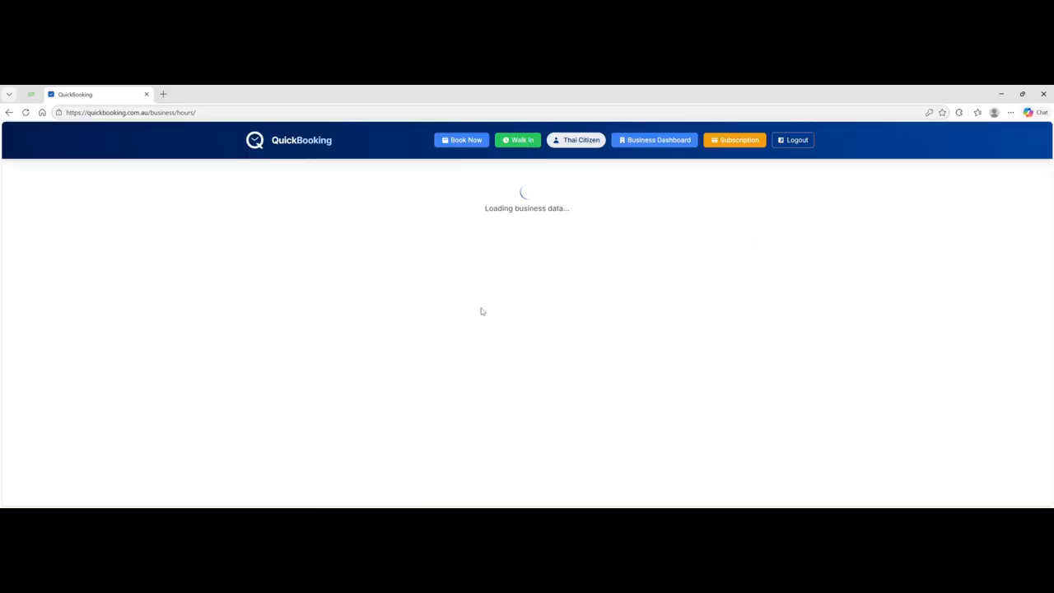
scroll(482, 312, down, 1)
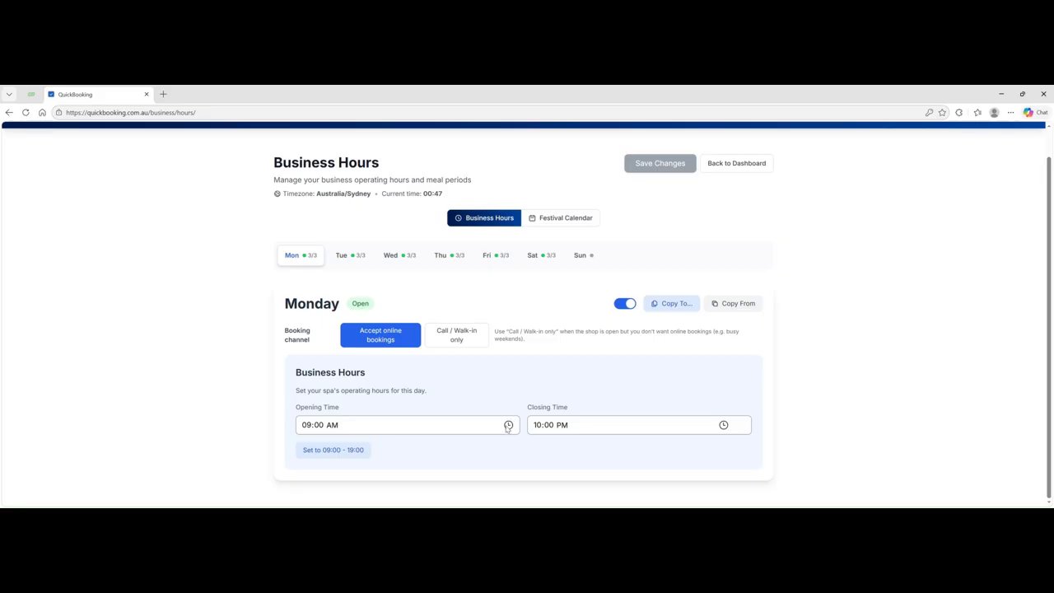
click(312, 329)
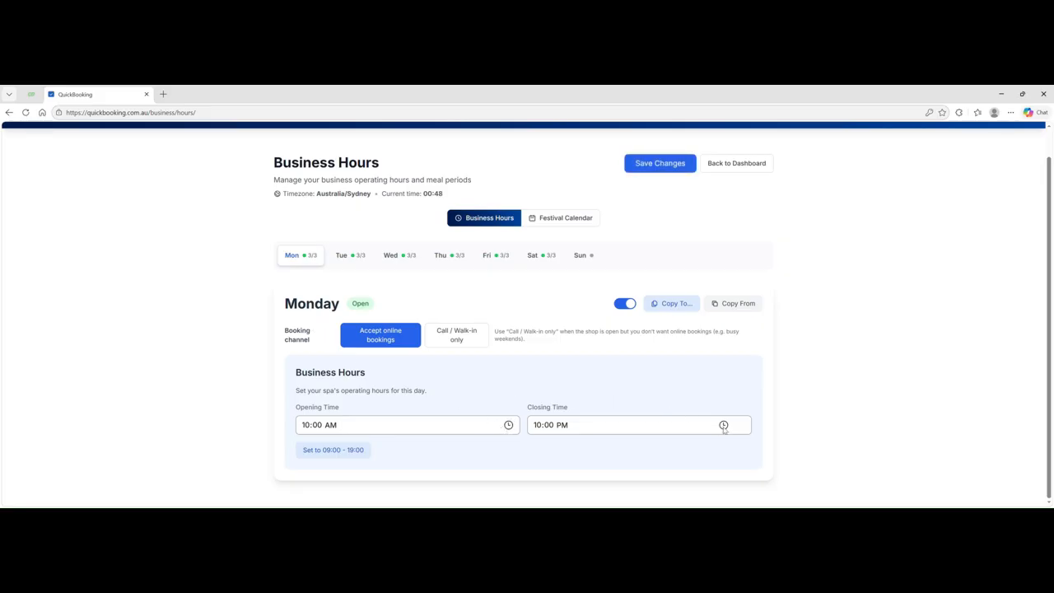
click(543, 337)
click(459, 338)
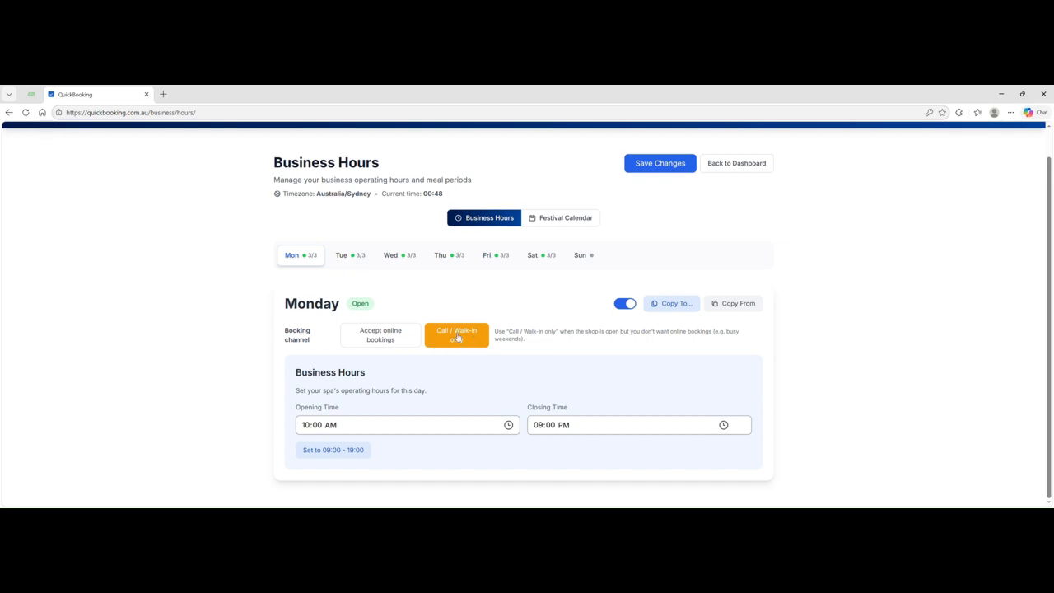
click(380, 338)
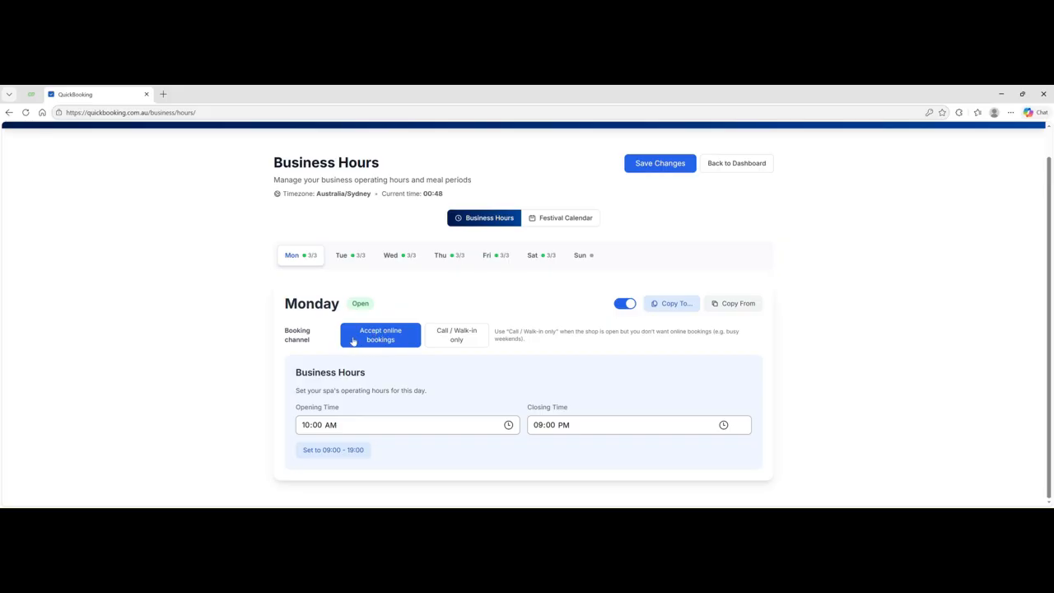
click(628, 304)
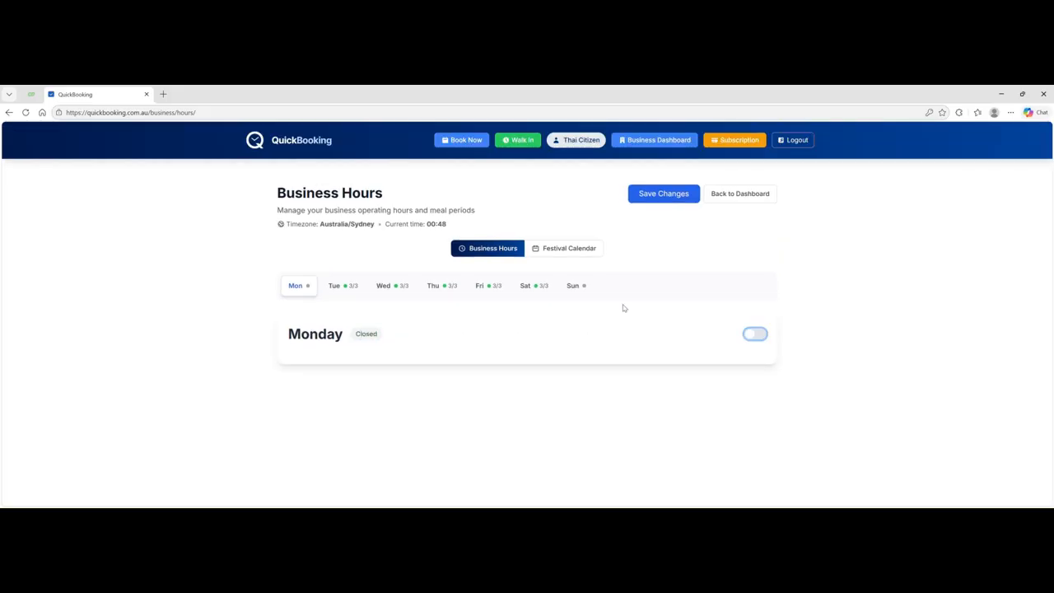
click(756, 335)
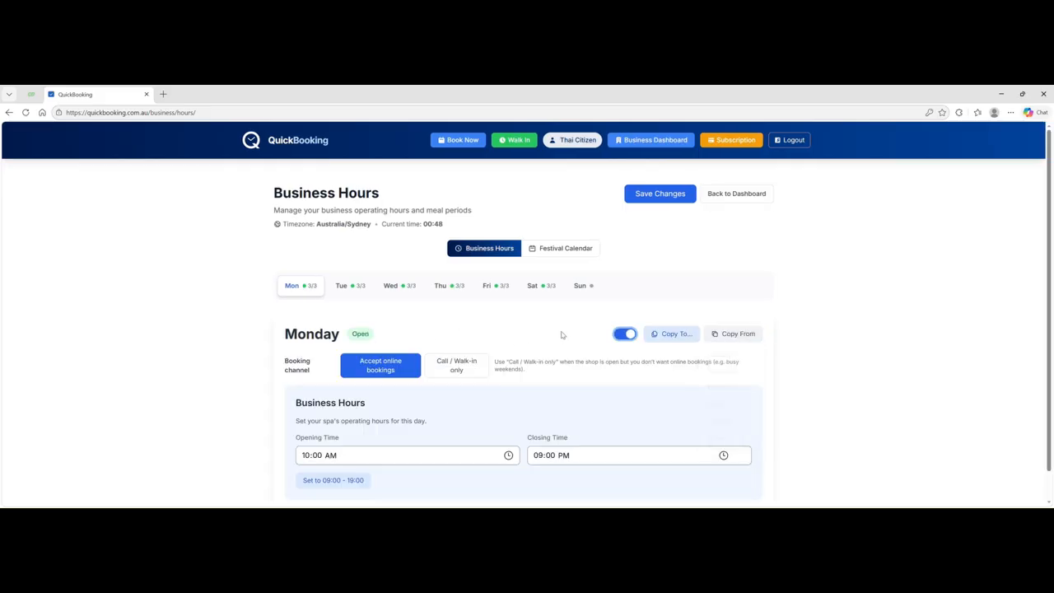
scroll(484, 308, down, 1)
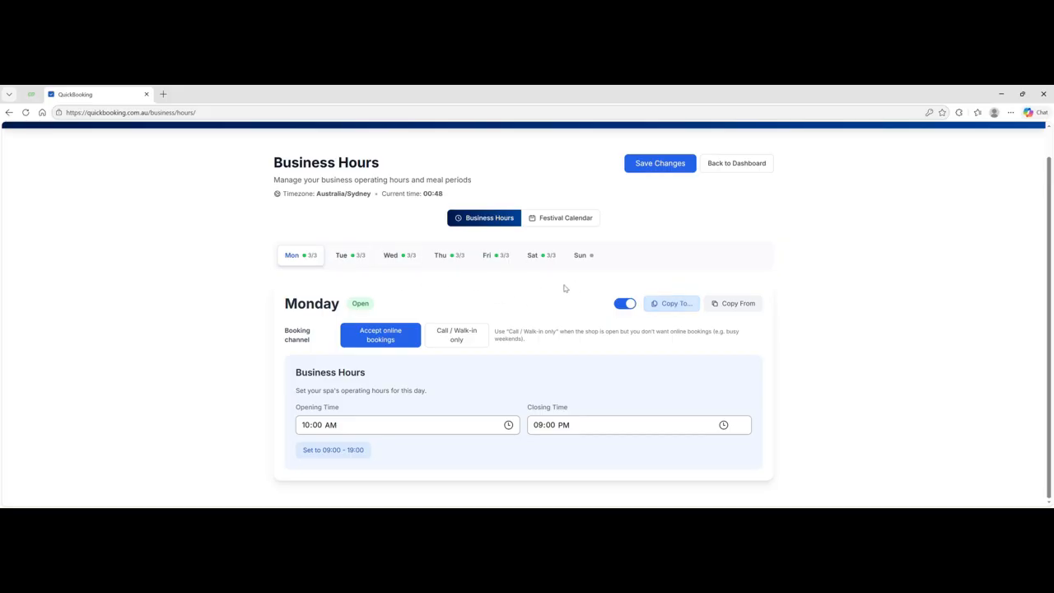
- Copy Monday's hours to the six other days with the Every day preset, then review Tuesday through Sunday
click(668, 305)
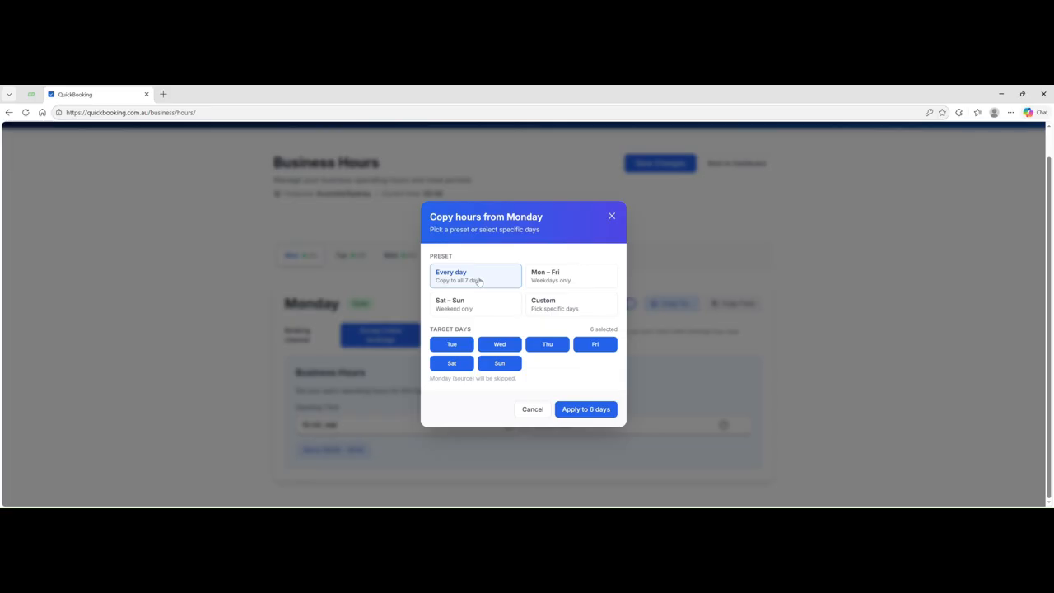
click(587, 415)
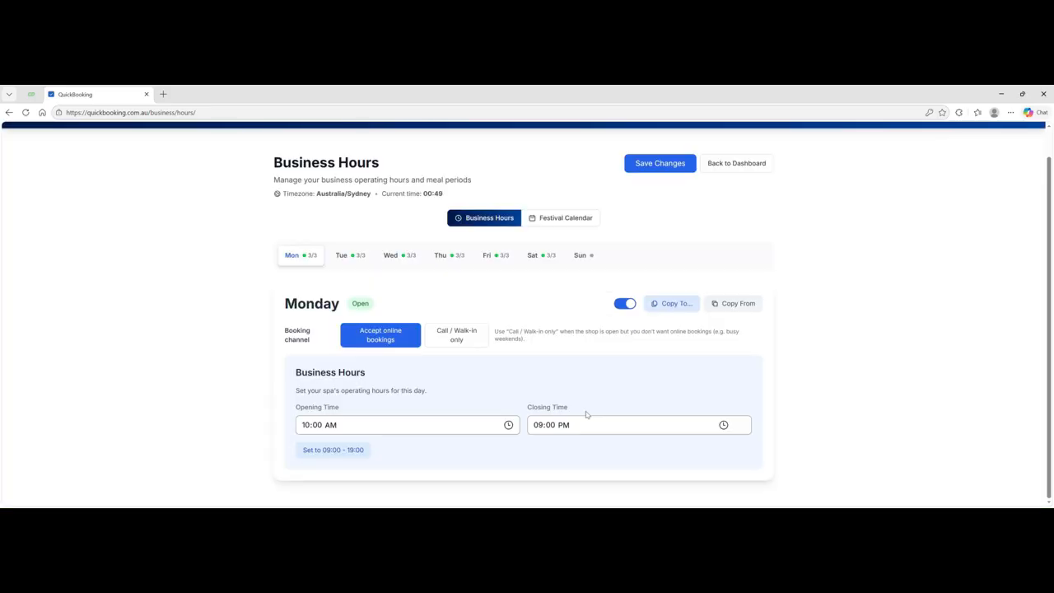
click(360, 256)
click(406, 259)
click(445, 260)
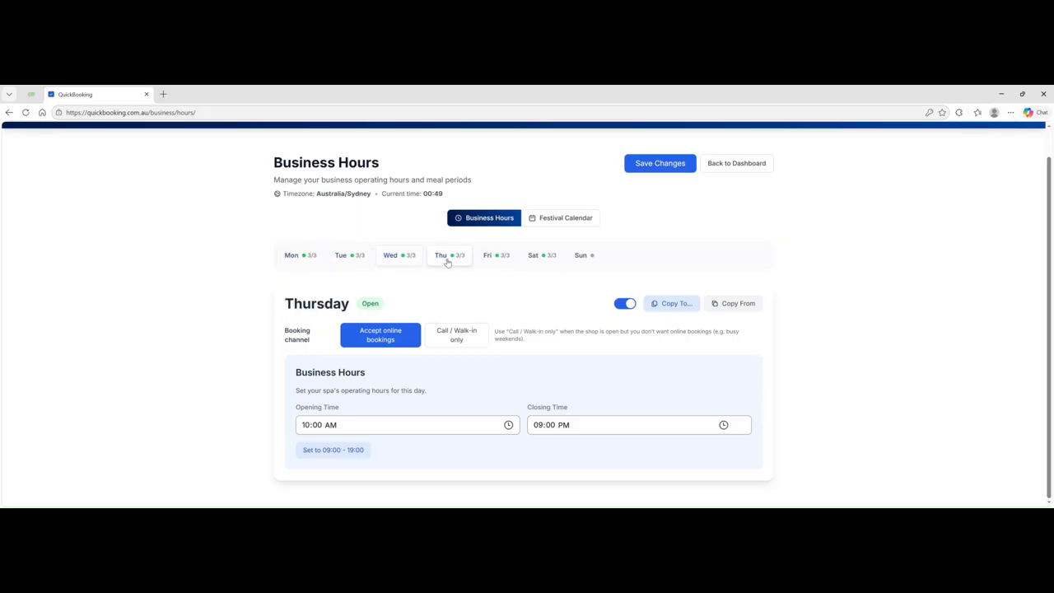
click(491, 258)
click(537, 259)
click(583, 260)
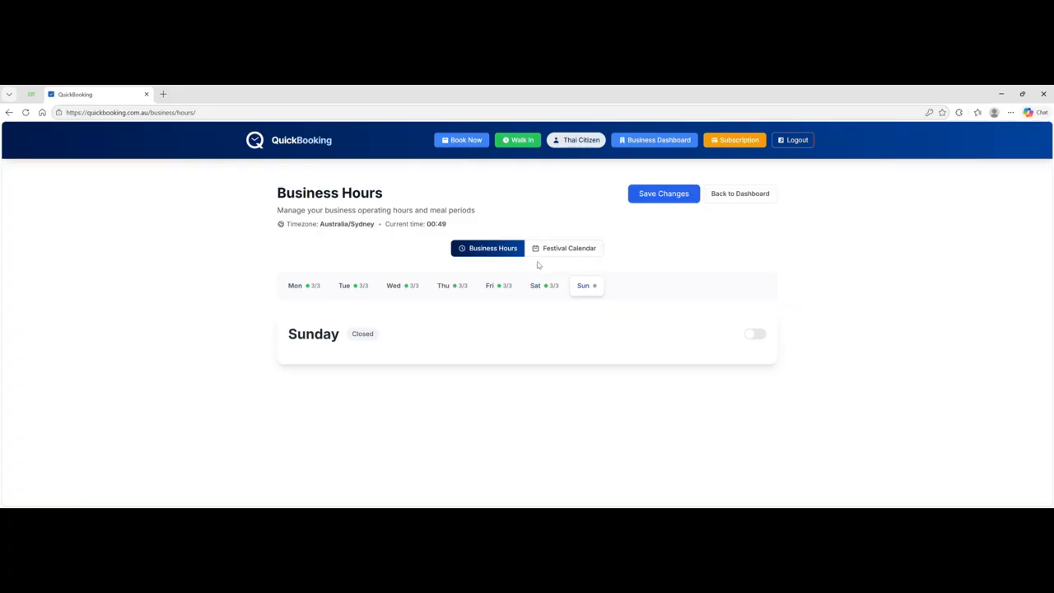
- Open Sunday and copy its hours to Saturday with the Sat – Sun preset, then check both days
click(761, 339)
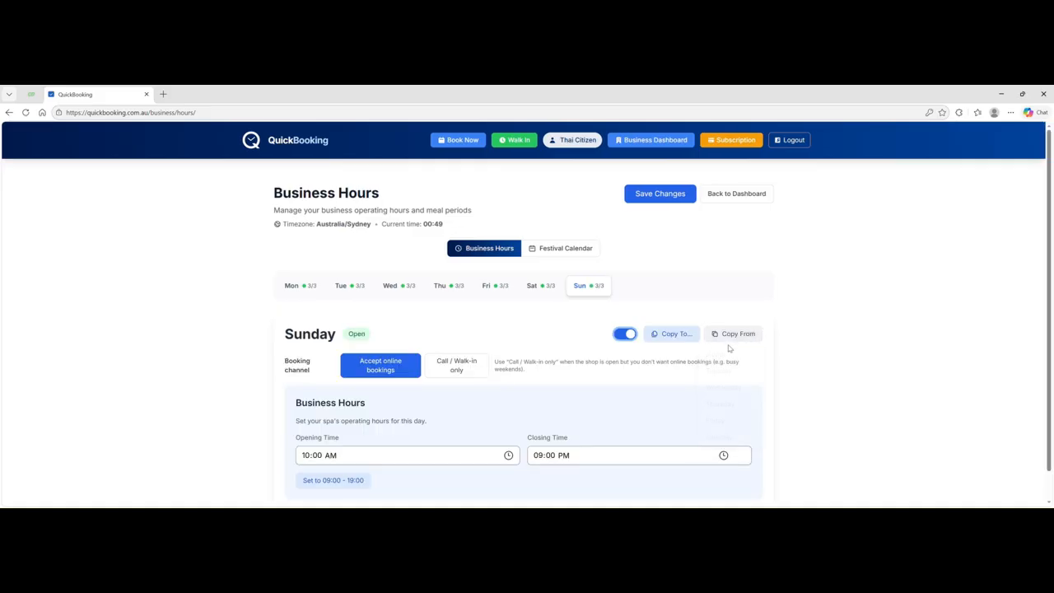
click(660, 335)
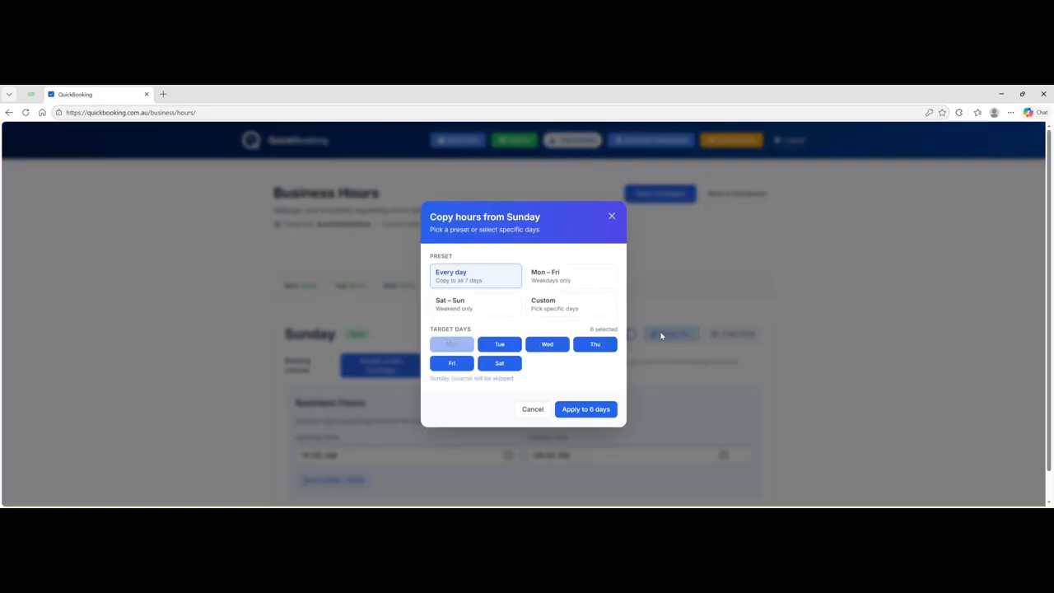
click(478, 306)
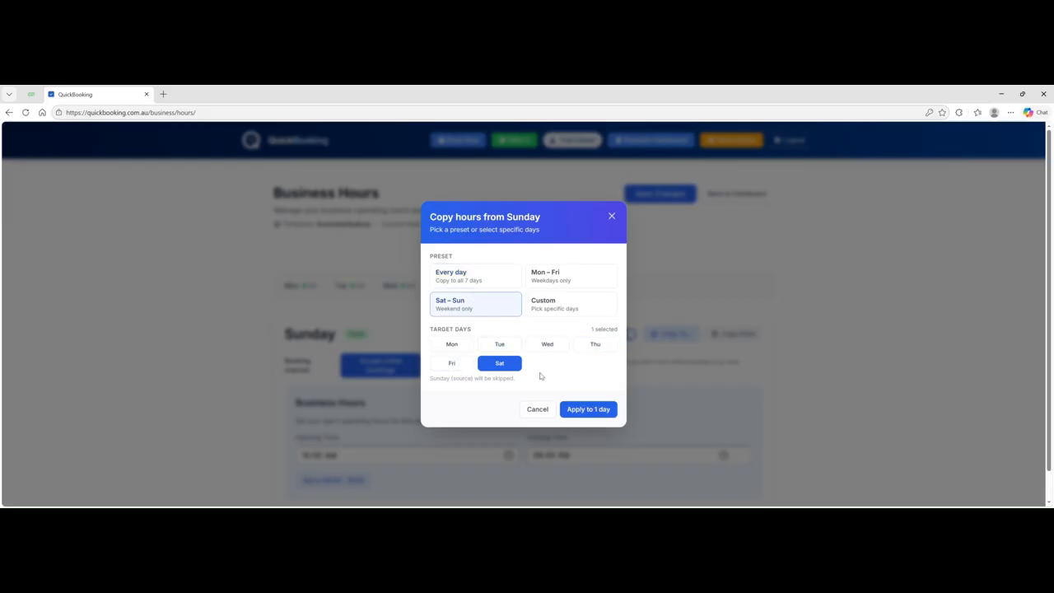
click(582, 410)
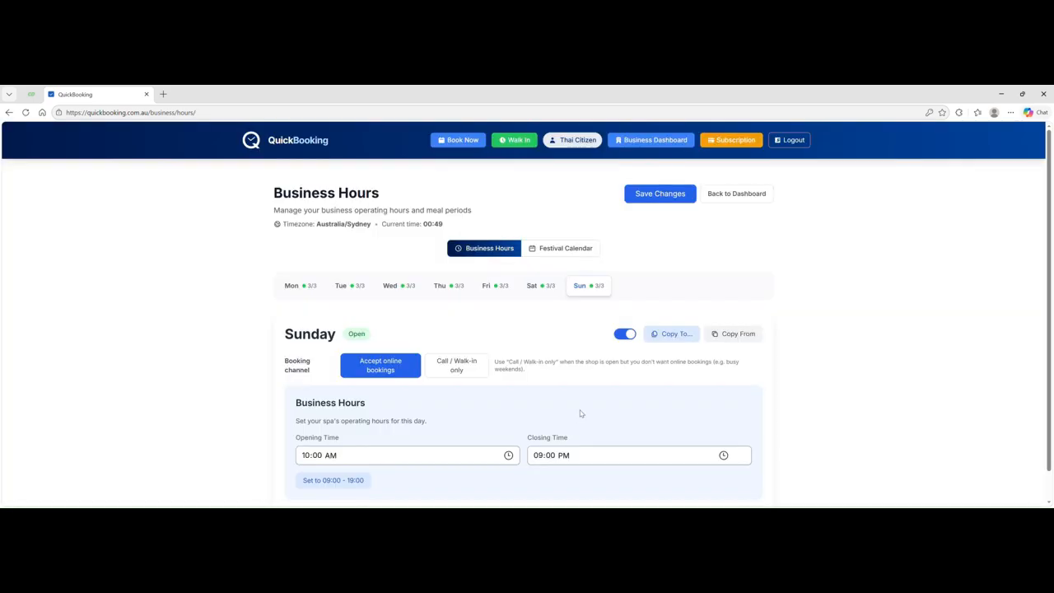
click(542, 287)
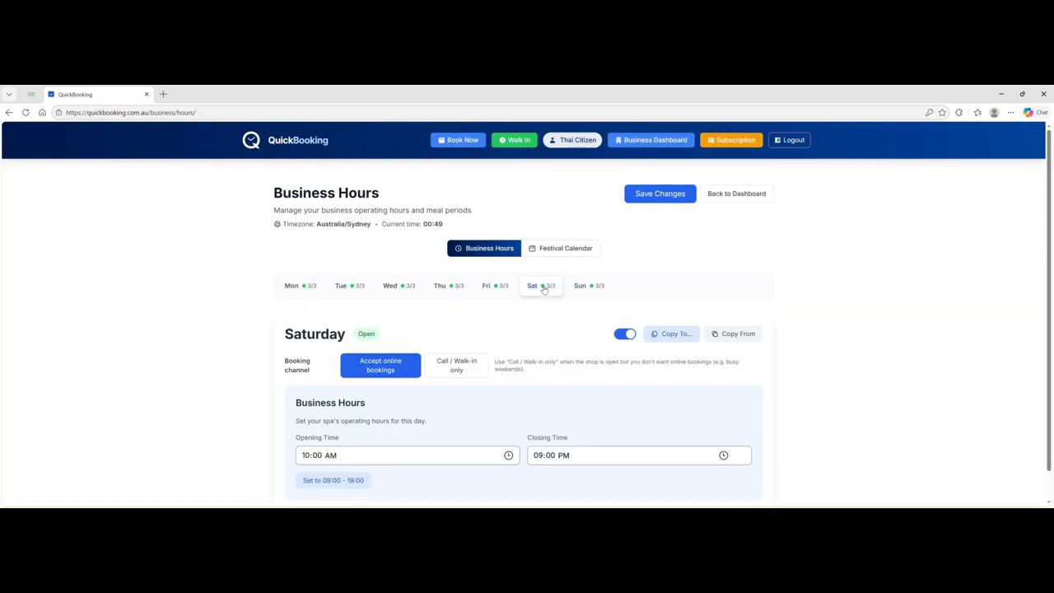
click(593, 285)
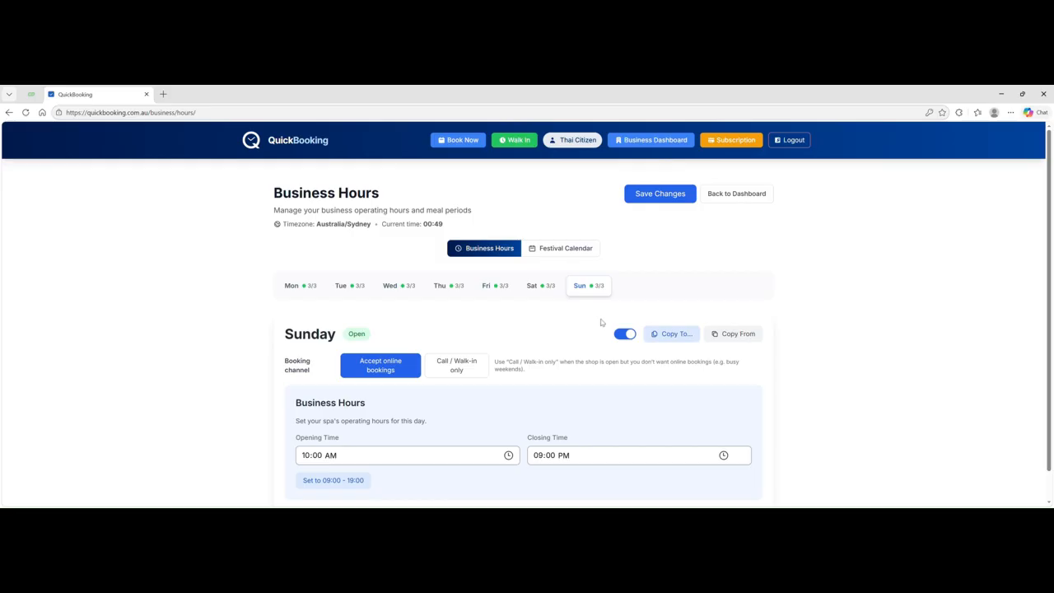
- Mark Monday closed, save the weekly hours, and review Tuesday and Saturday
click(301, 286)
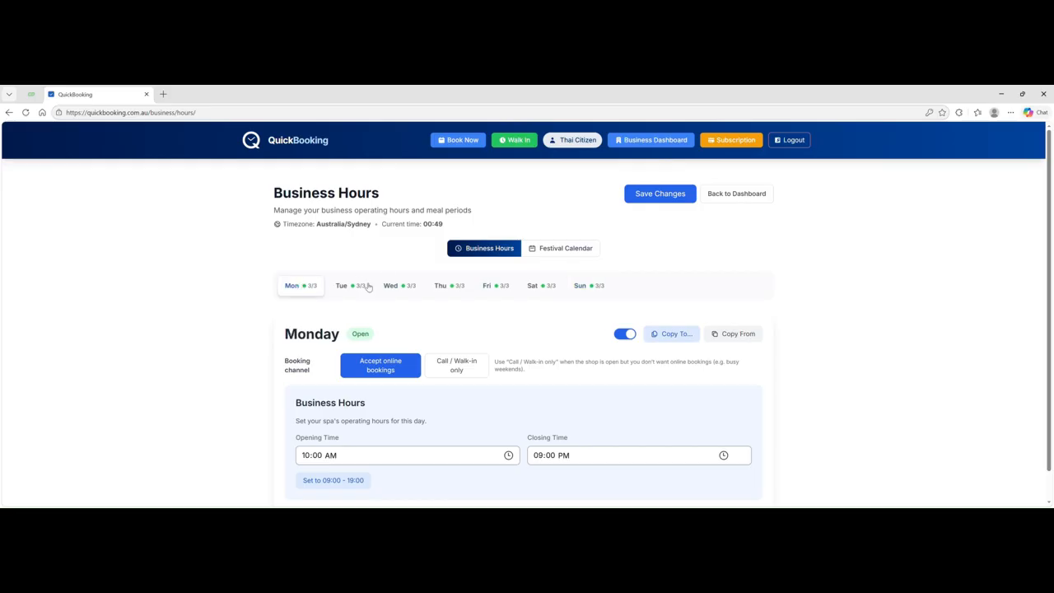
click(624, 333)
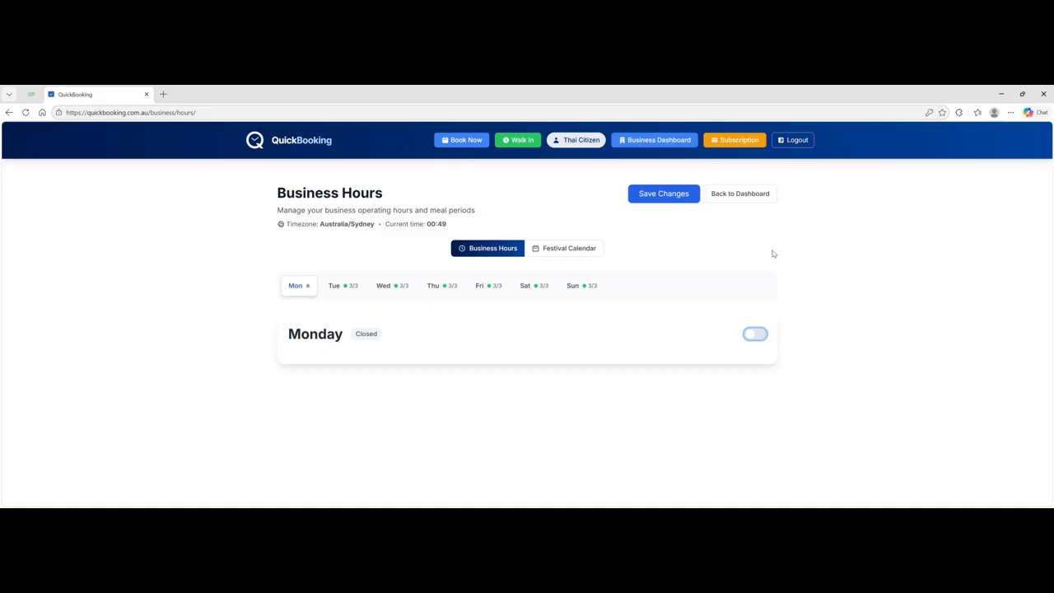
click(670, 192)
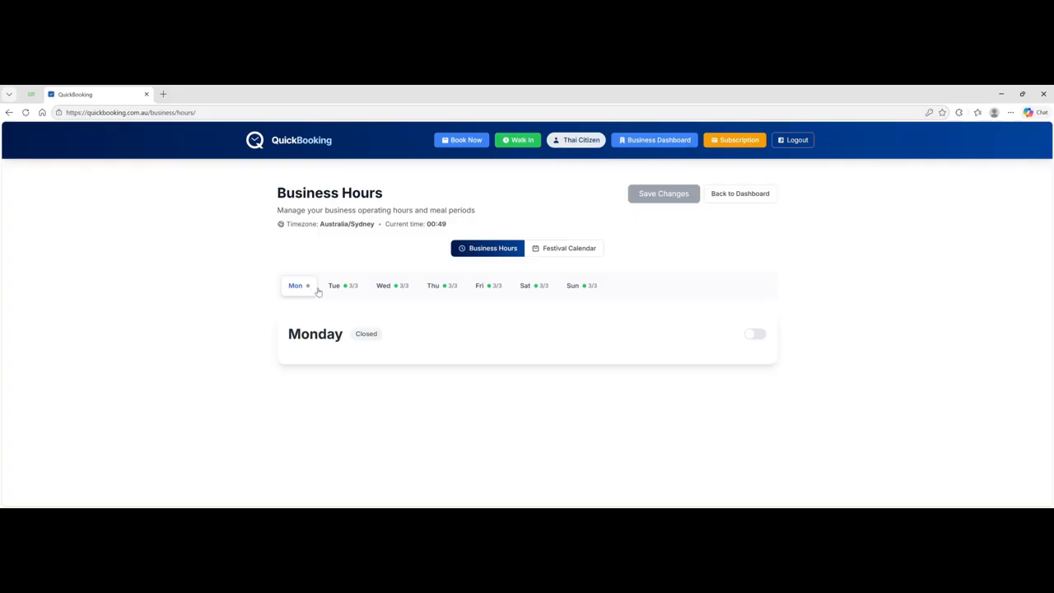
click(336, 286)
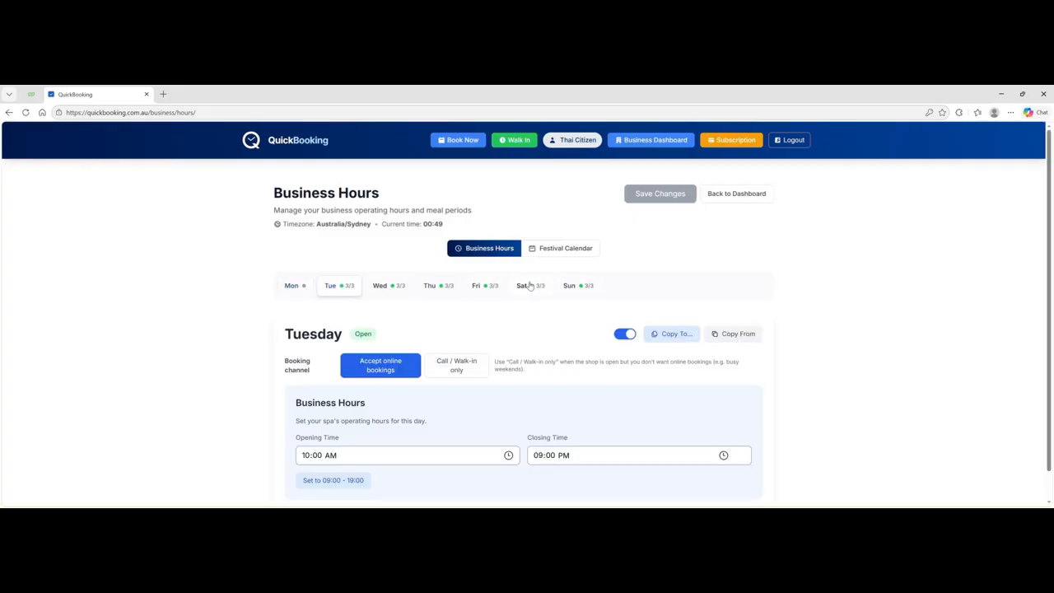
click(537, 289)
scroll(586, 346, down, 1)
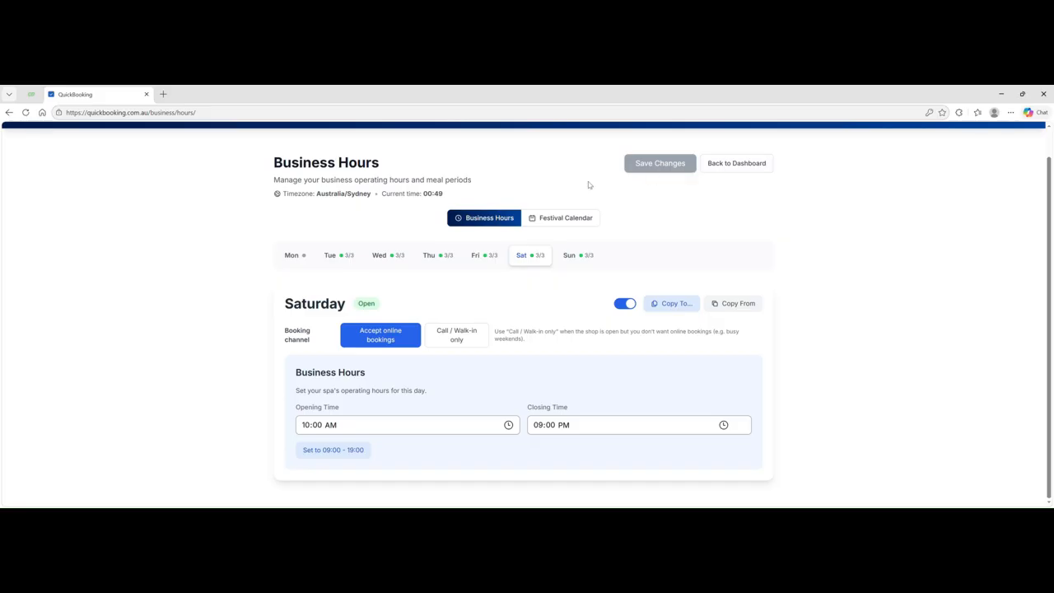
- Go back to the Thai Massage Sydney dashboard and open Manage Services
click(730, 164)
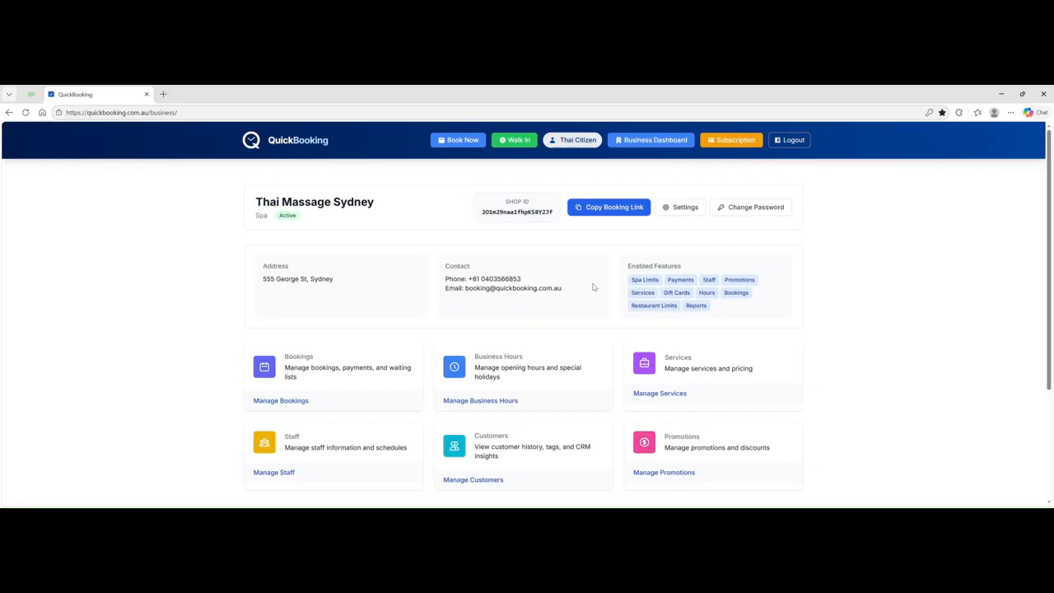
scroll(591, 268, down, 2)
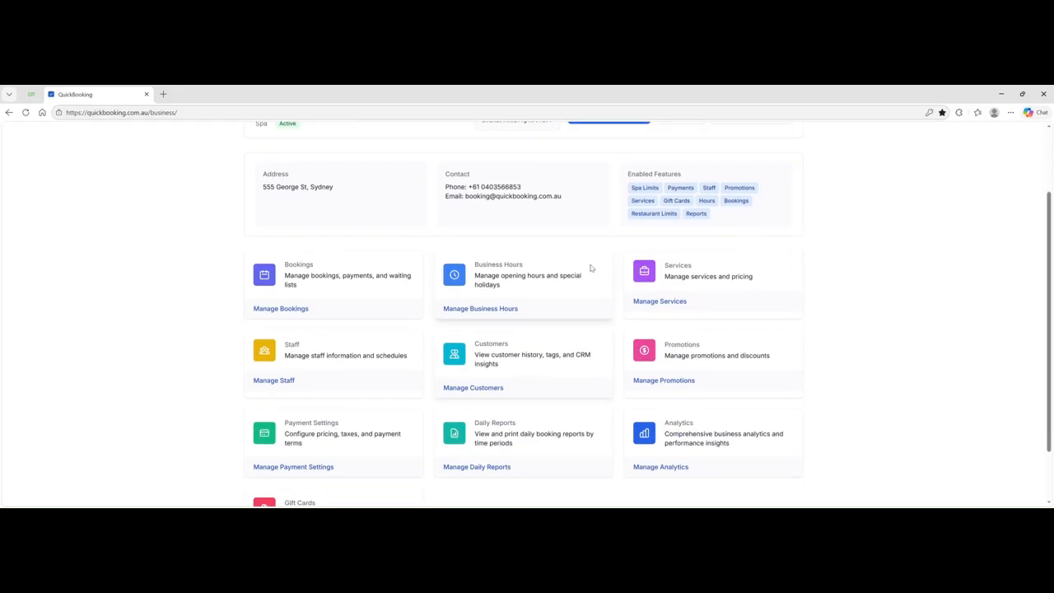
click(666, 302)
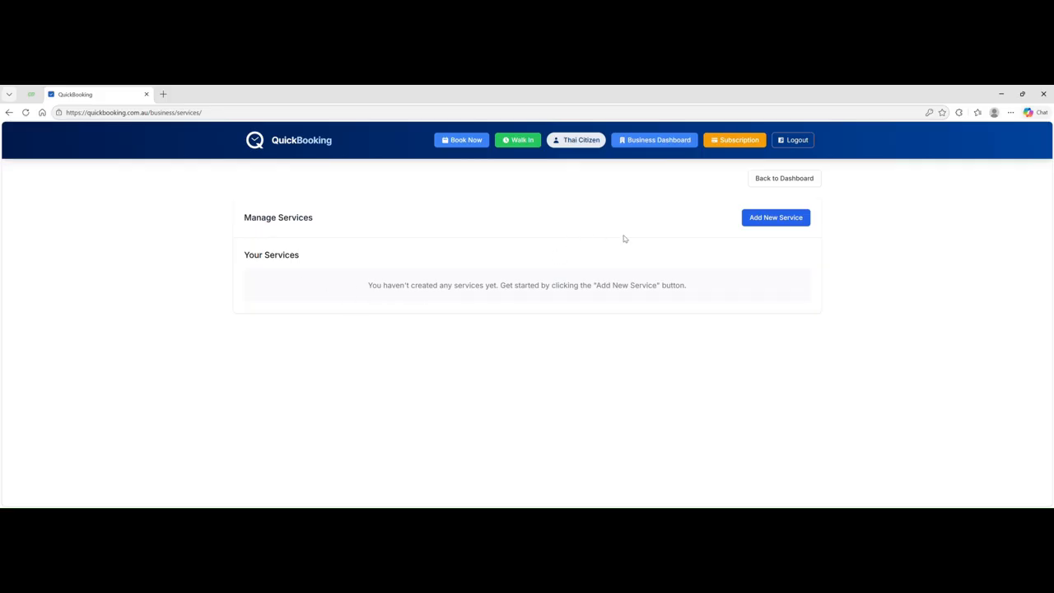
- Start a new Foot Reflexology Massage service whose first tier is 30 minutes at $49
click(771, 221)
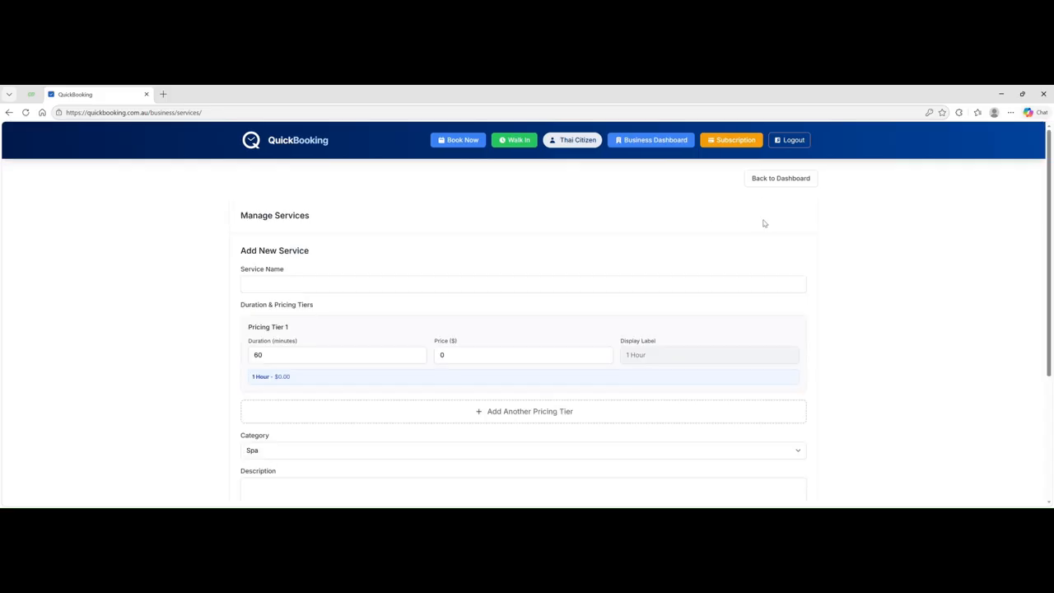
click(287, 289)
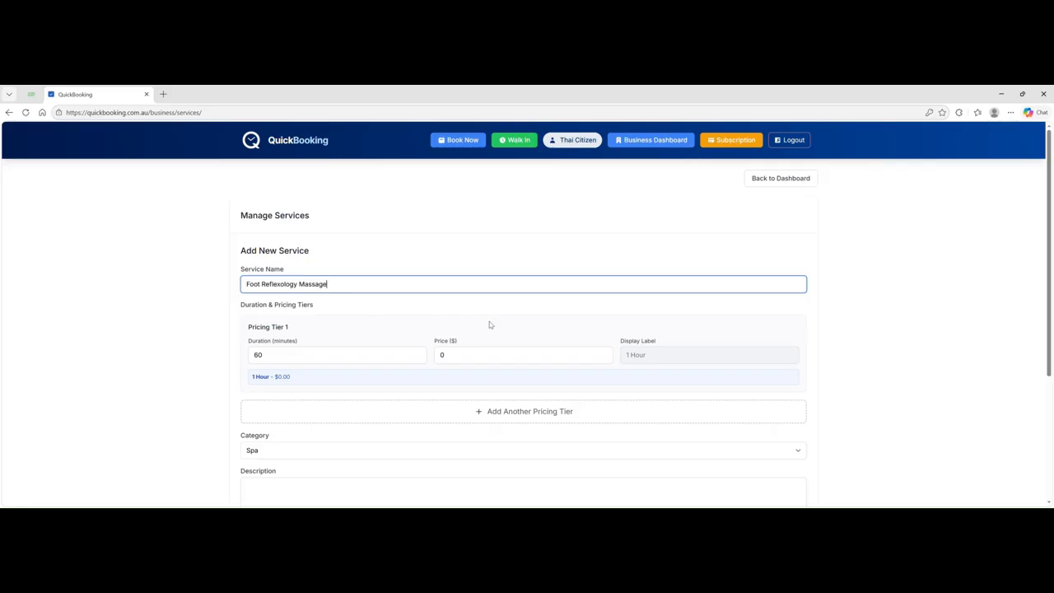
click(277, 358)
drag(277, 358, 238, 358)
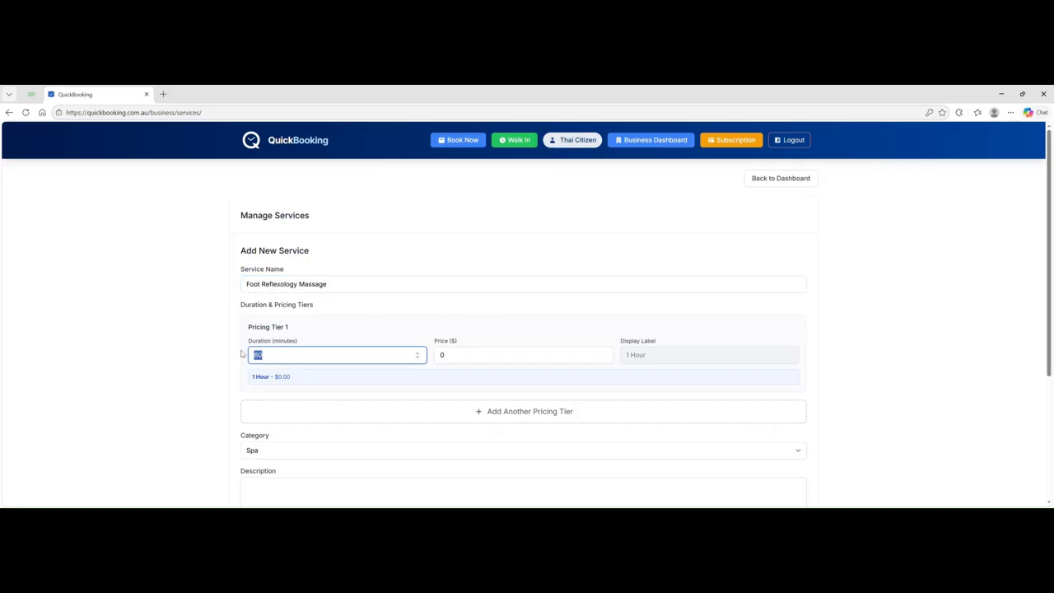
text(30)
key(Tab)
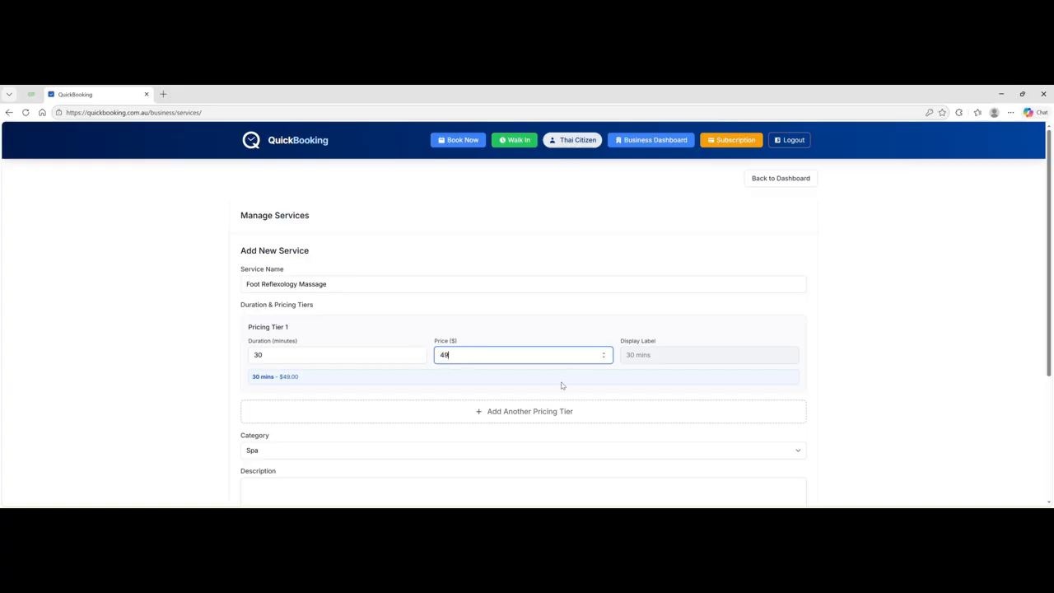
click(473, 375)
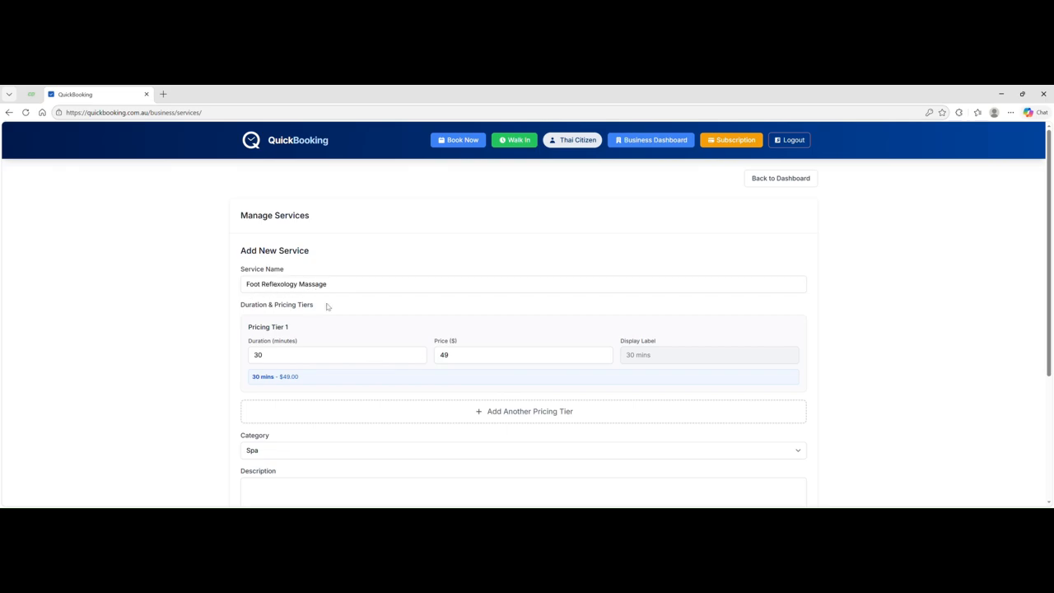
scroll(489, 346, down, 1)
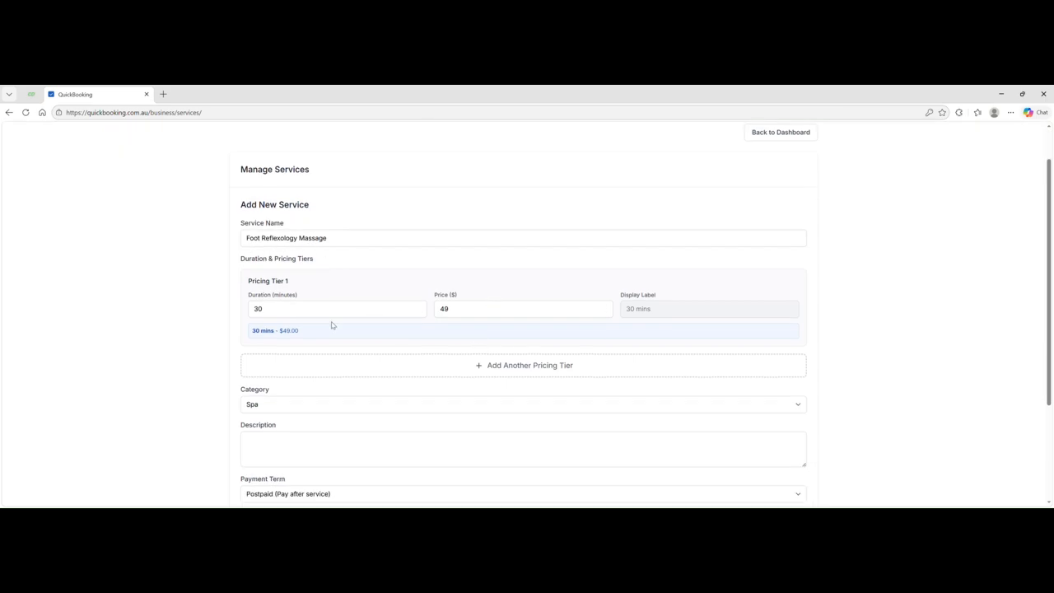
- Add a second Foot Reflexology tier of 60 minutes (1 Hour) at $99
click(528, 368)
scroll(339, 312, down, 2)
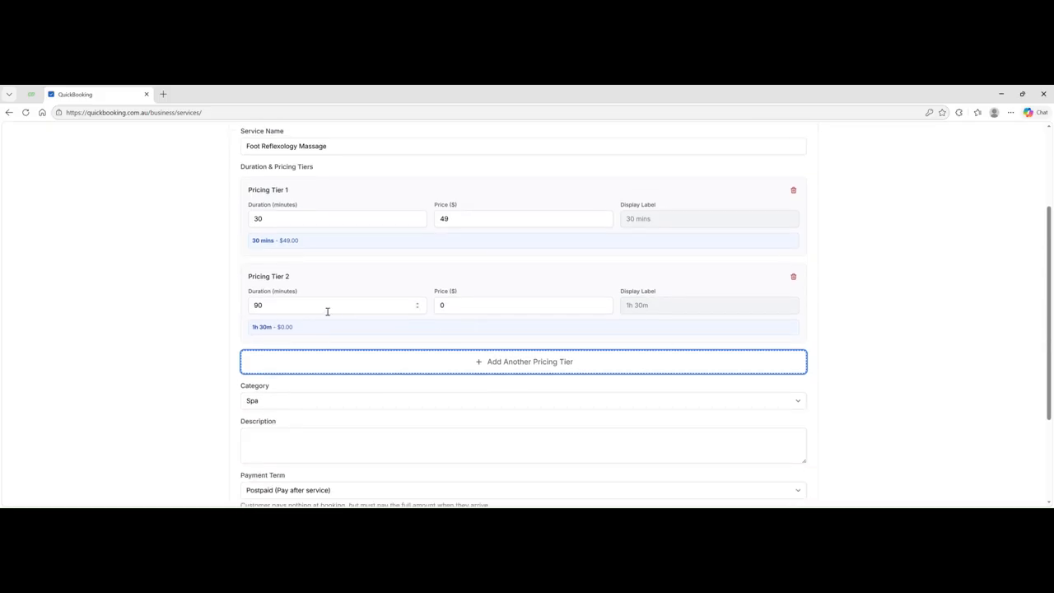
drag(272, 311, 249, 308)
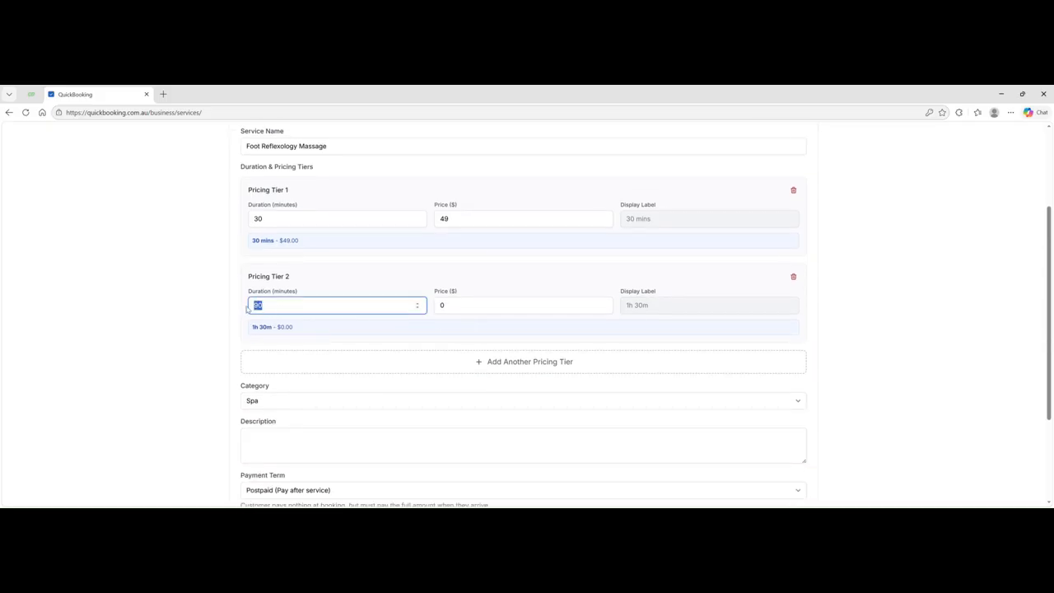
text(60)
drag(457, 311, 421, 305)
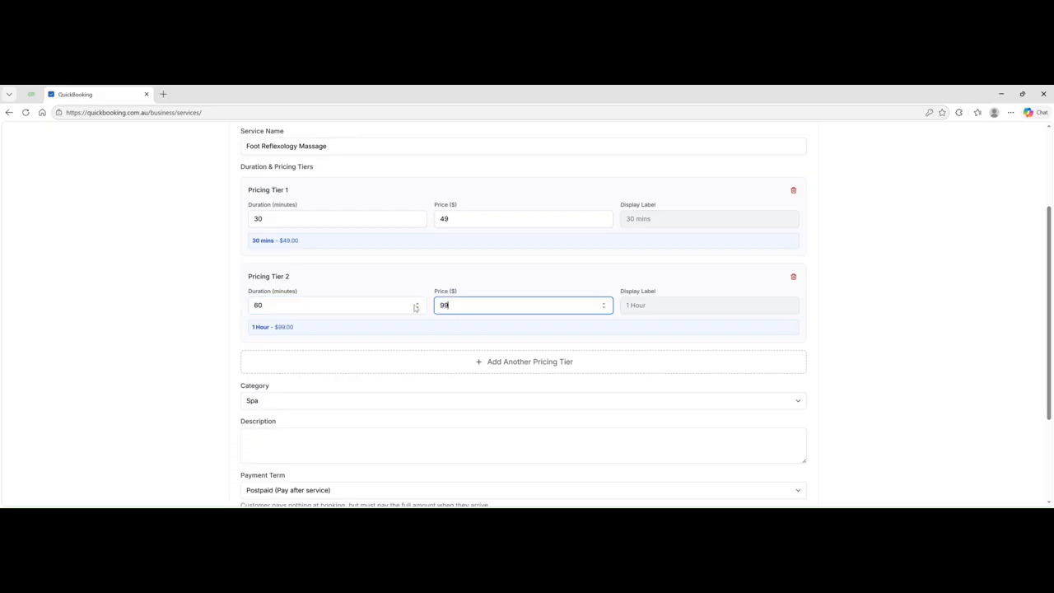
click(431, 333)
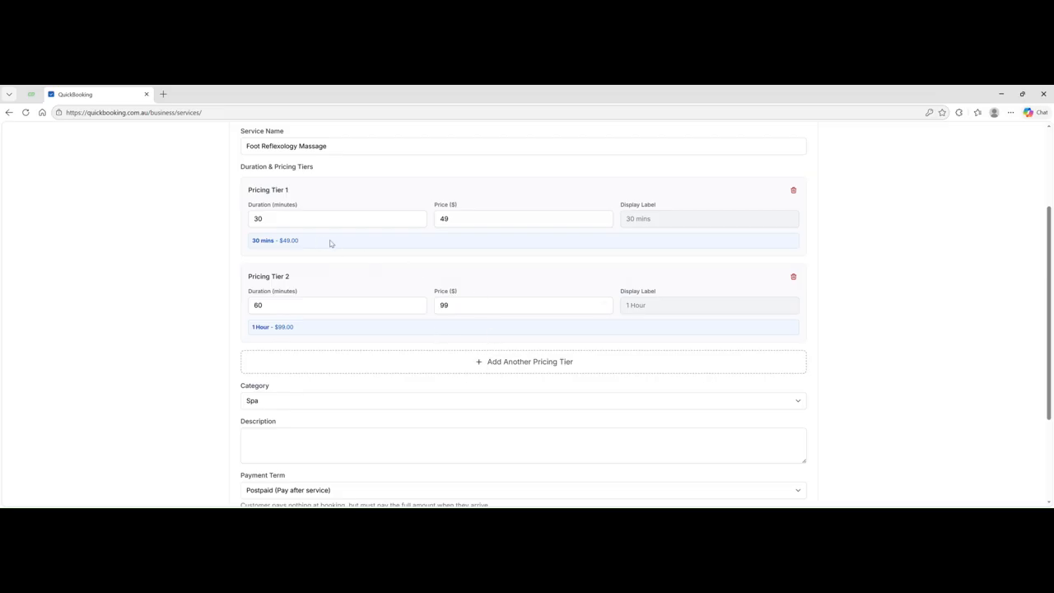
scroll(406, 336, down, 1)
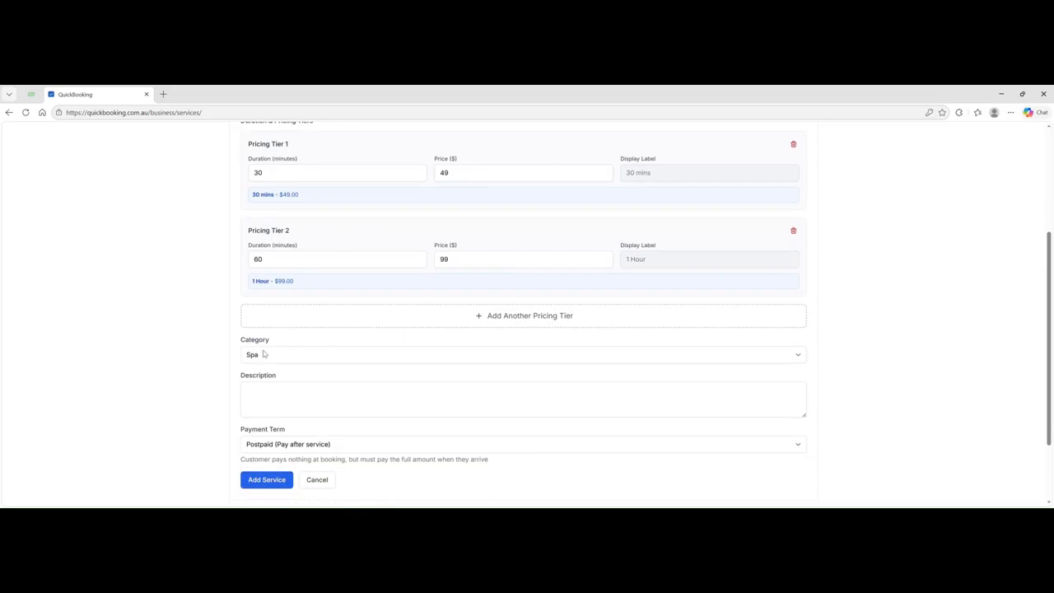
- Change the service category to Massage, check the payment term, and try saving
click(423, 359)
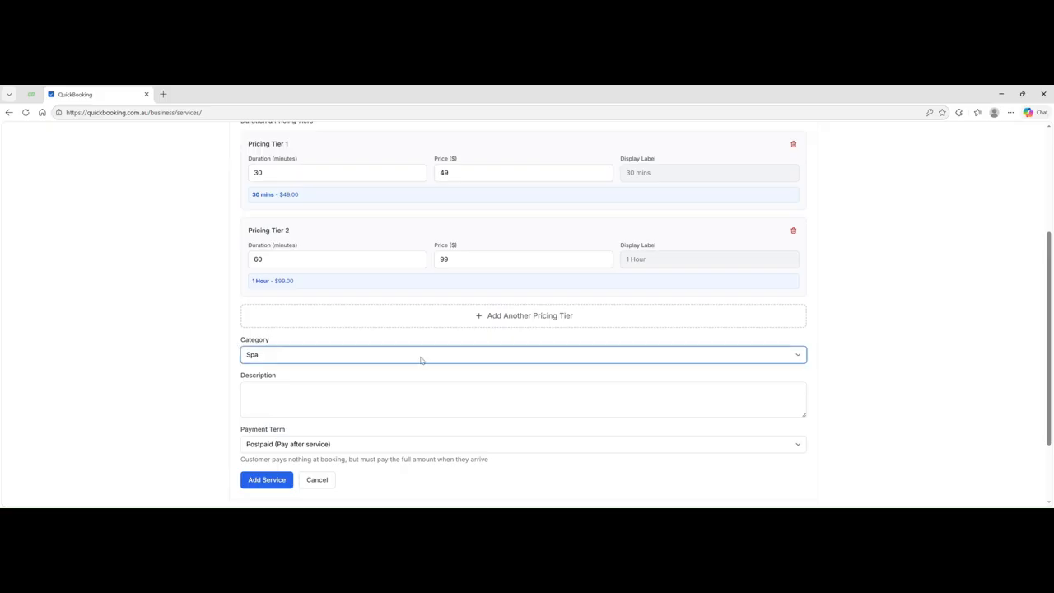
click(265, 385)
scroll(288, 369, down, 2)
click(254, 304)
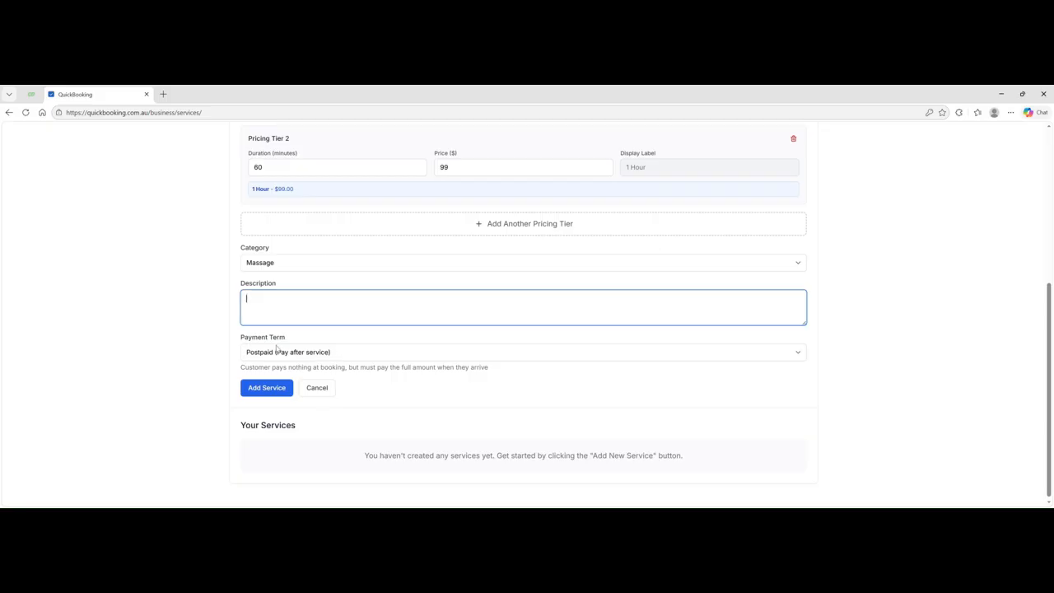
click(337, 354)
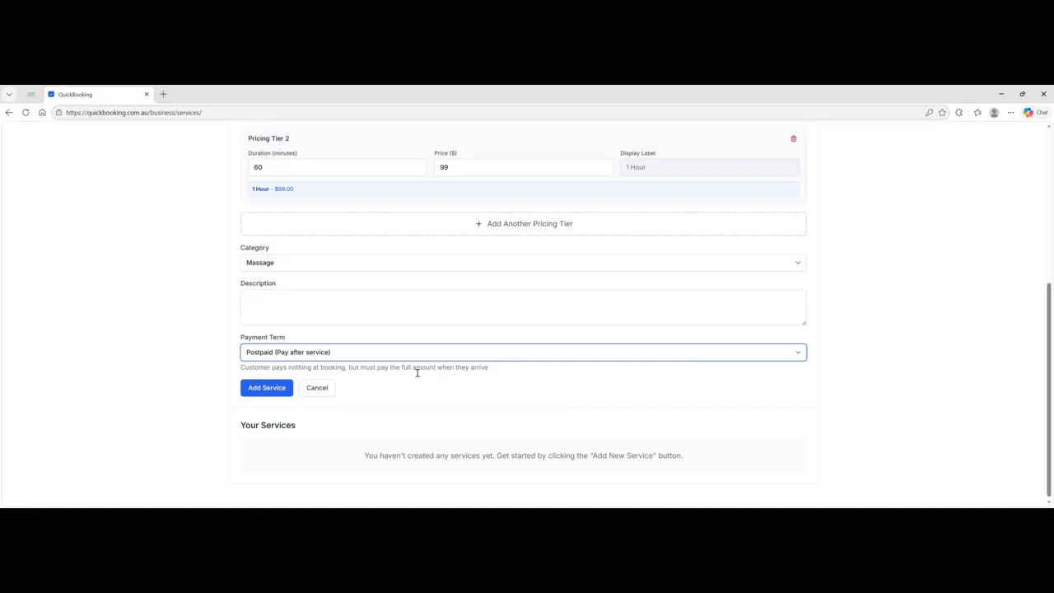
click(267, 388)
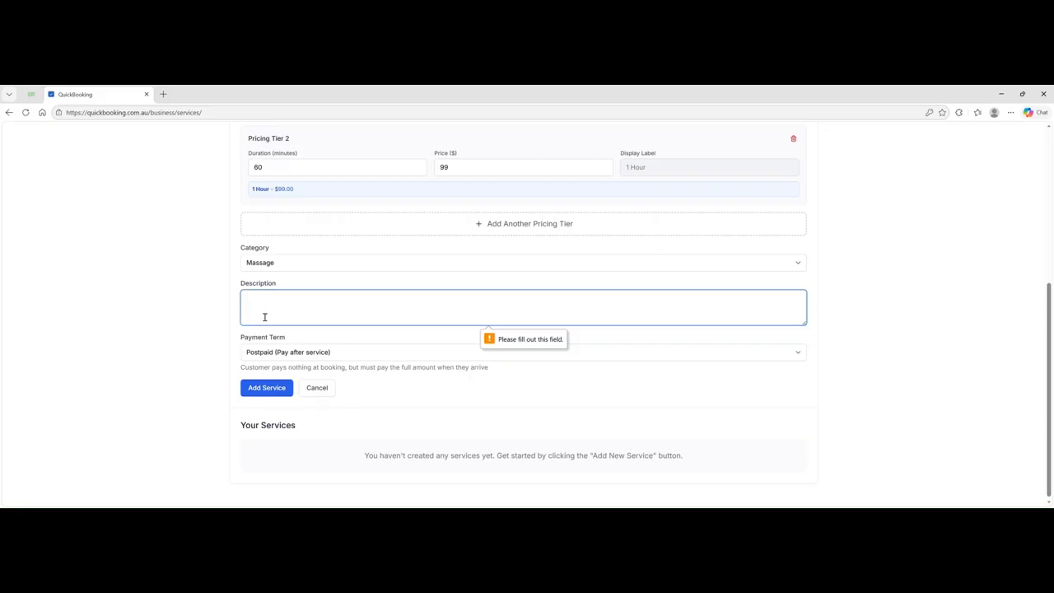
- Paste 'Foot Reflexology Massage' as the description and save the service
scroll(318, 280, up, 3)
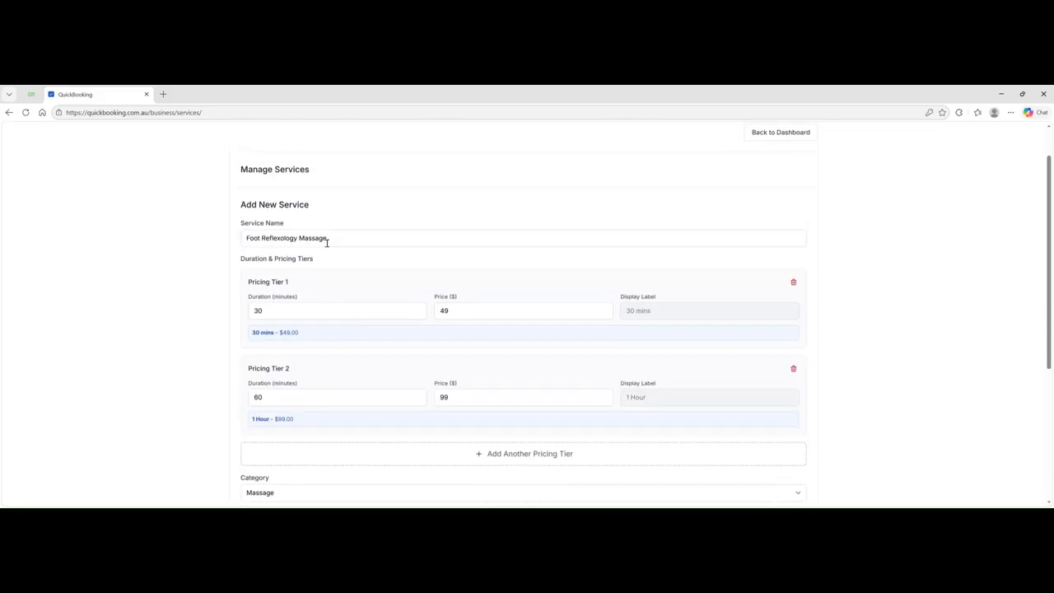
drag(337, 244, 213, 244)
key(ctrl+c)
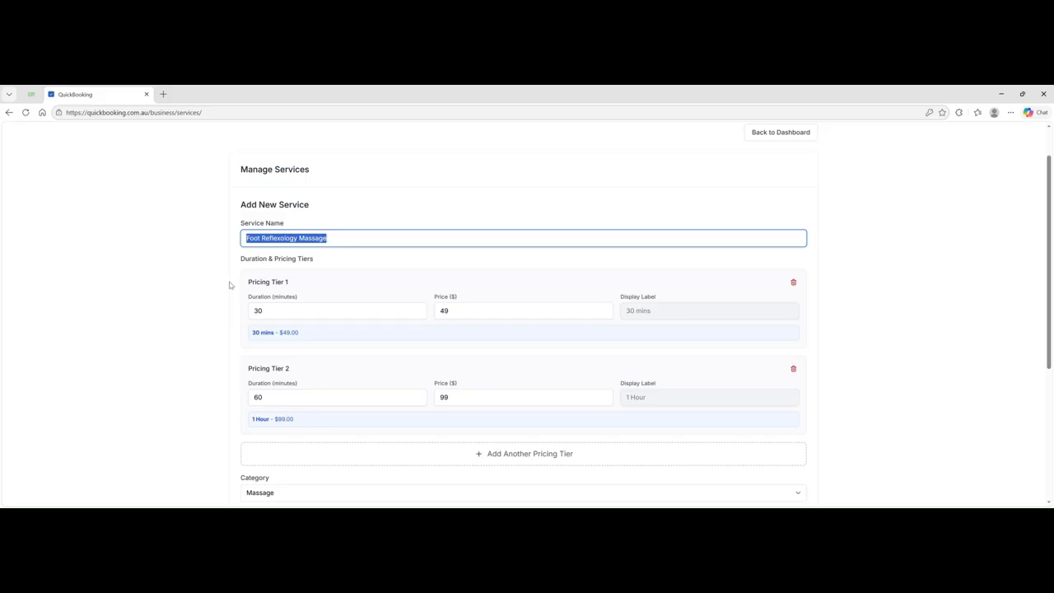
scroll(285, 298, down, 2)
click(249, 349)
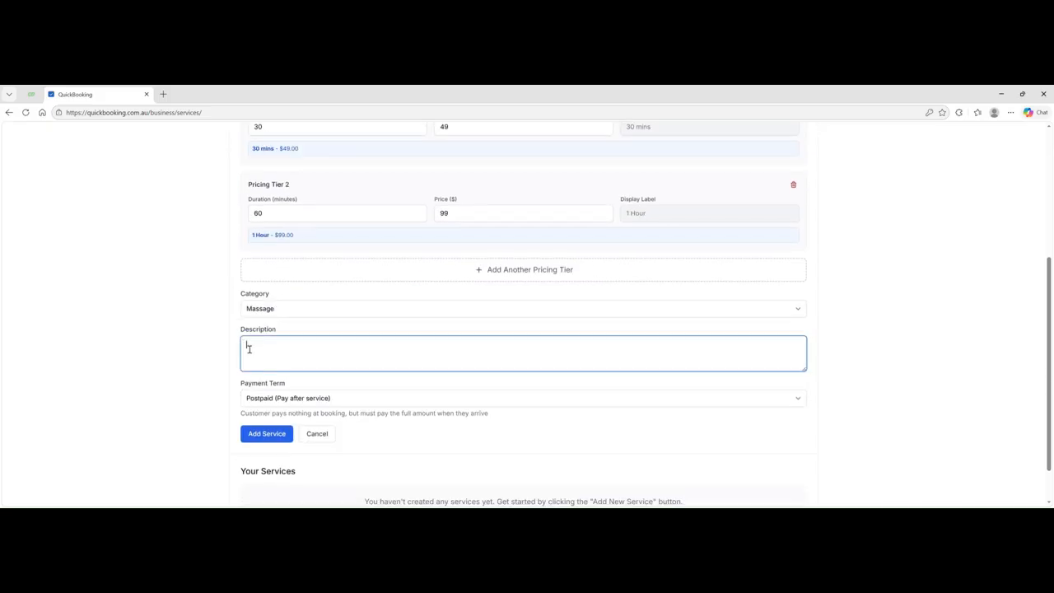
key(ctrl+v)
scroll(299, 360, down, 1)
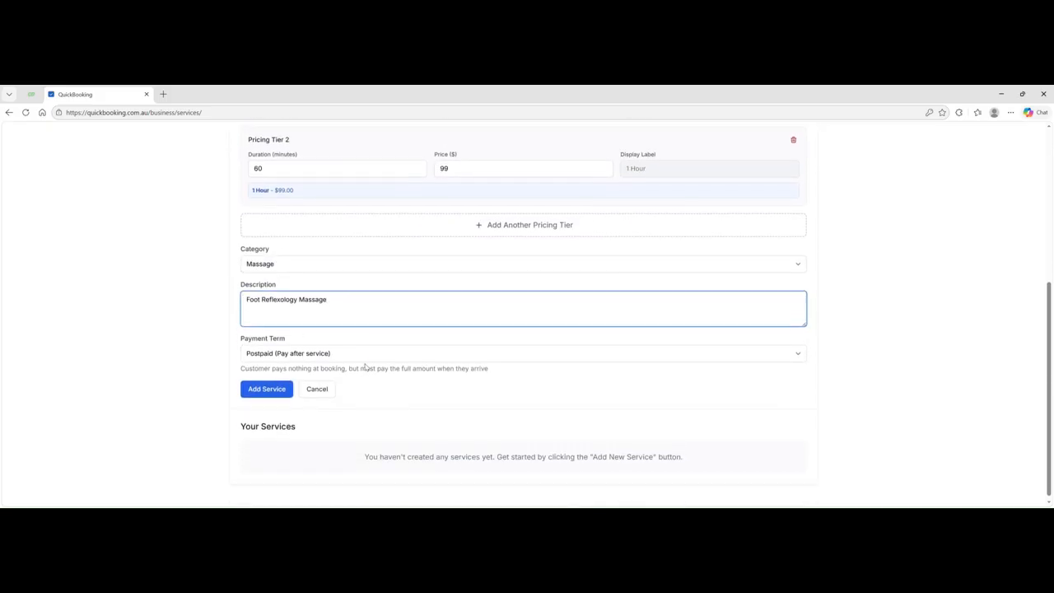
click(265, 387)
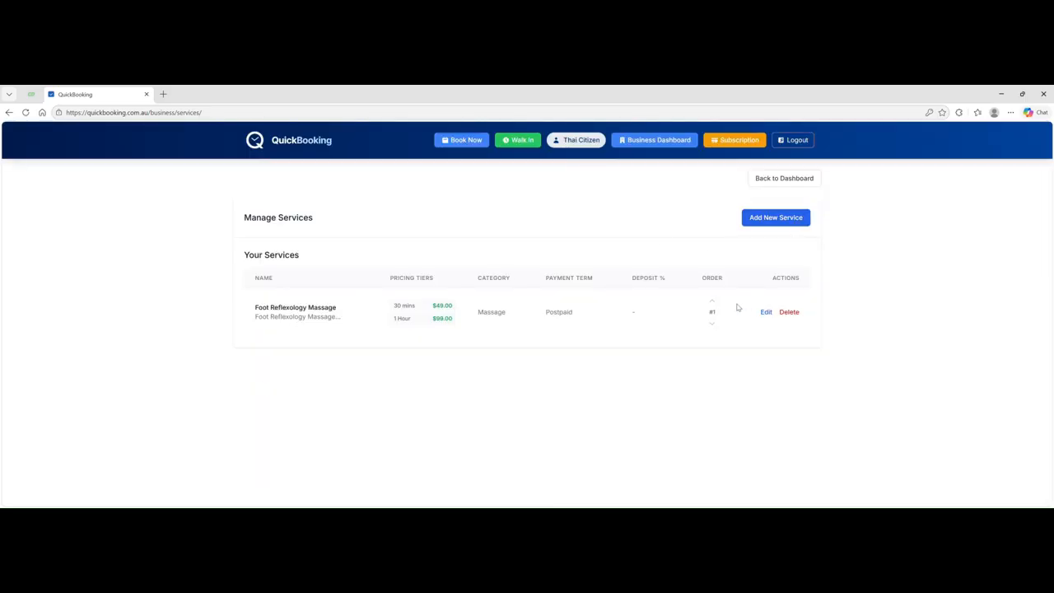
- Start a new Traditional Thai Massage service with a first tier of 15 minutes at $29
click(778, 219)
click(275, 284)
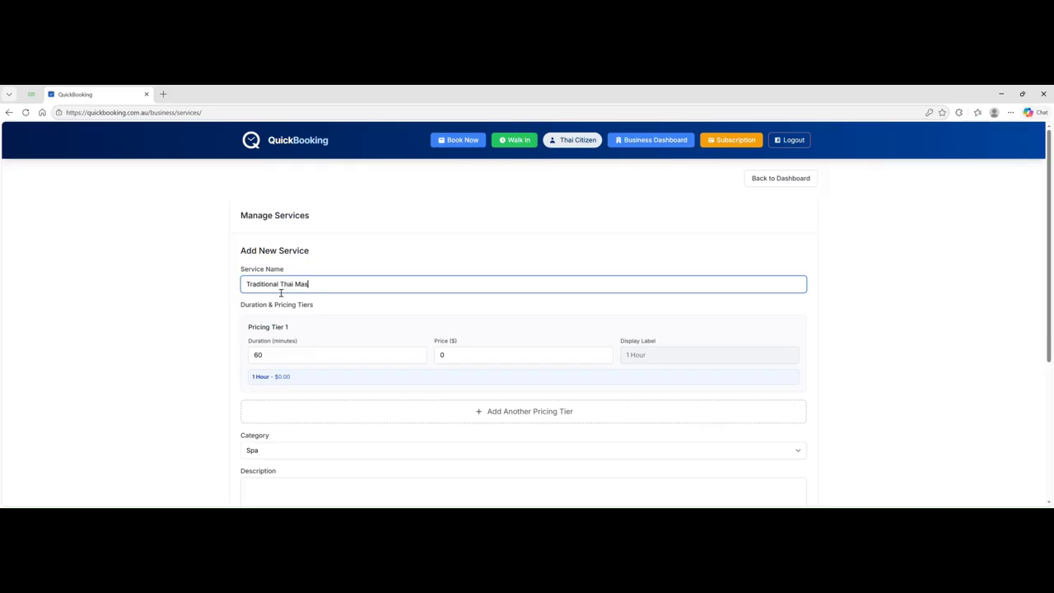
text(ge)
click(275, 358)
drag(275, 359, 225, 359)
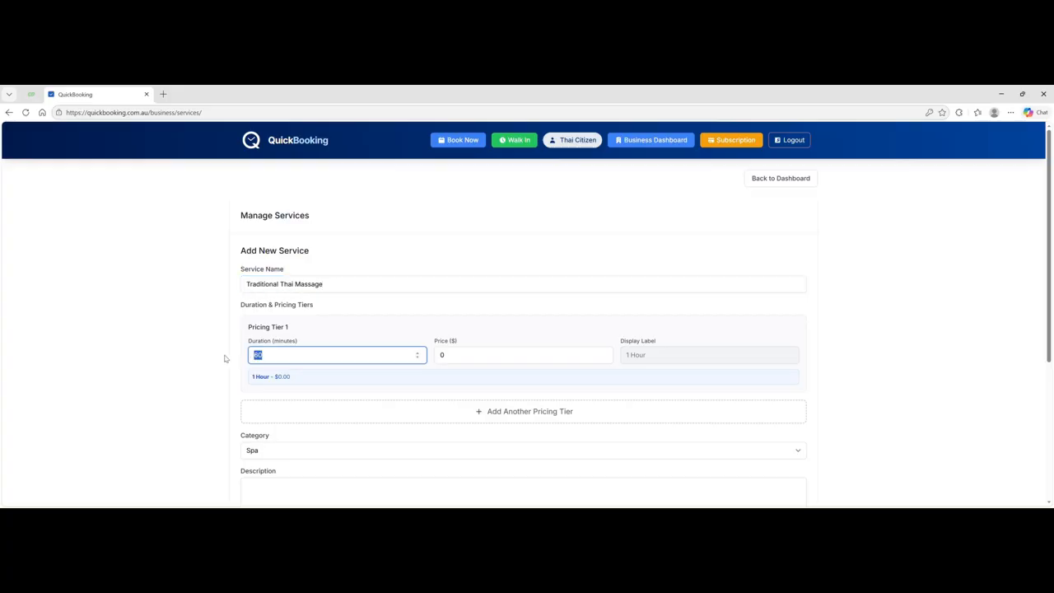
text(15)
drag(451, 361, 434, 349)
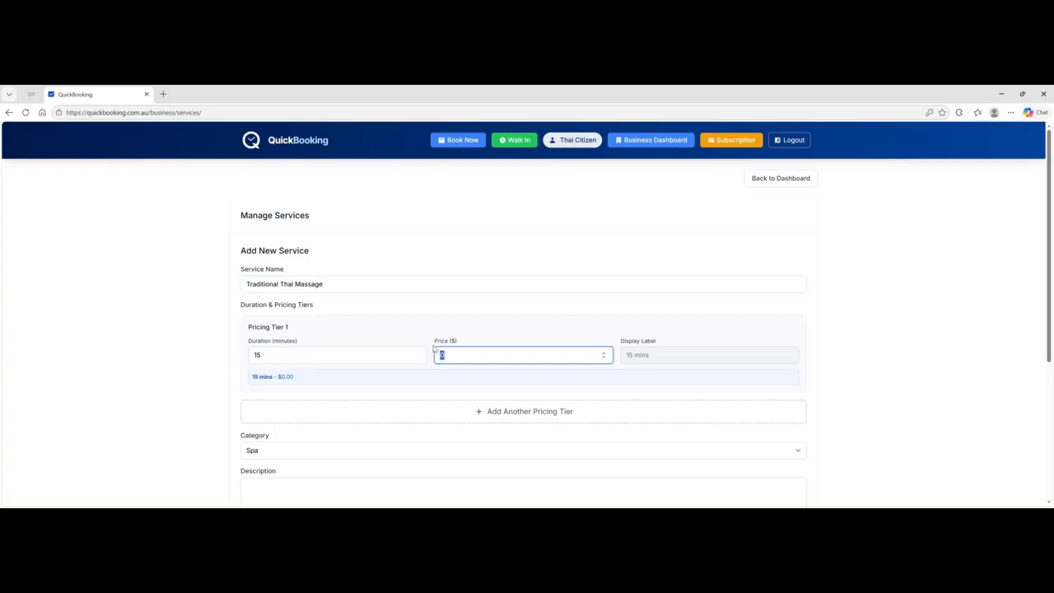
text(29)
scroll(513, 330, down, 1)
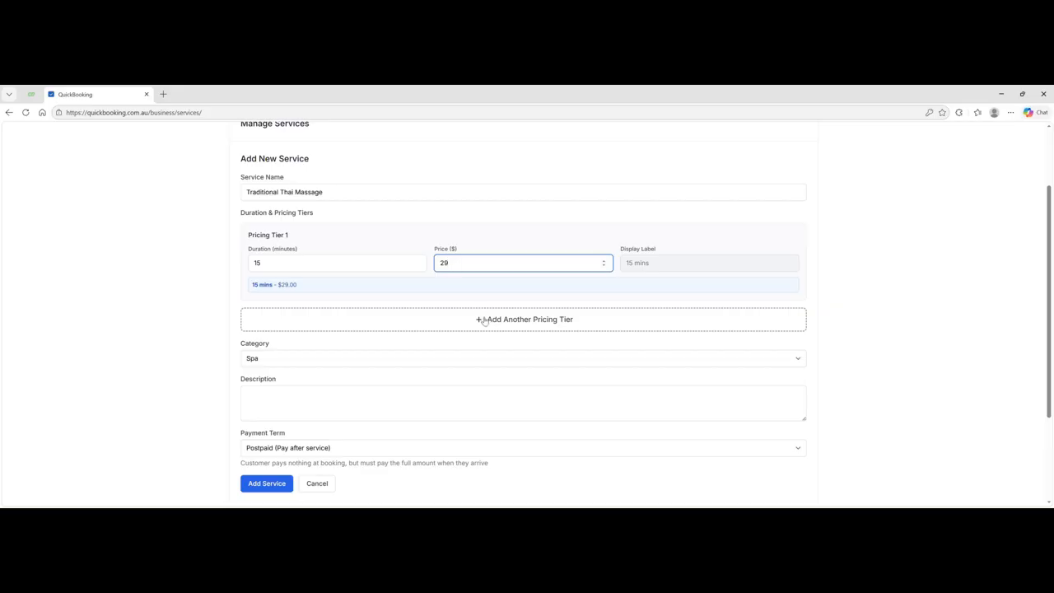
- Add a second pricing tier of 30 minutes at $49
click(483, 320)
double_click(251, 354)
text(30)
key(Tab)
text(49)
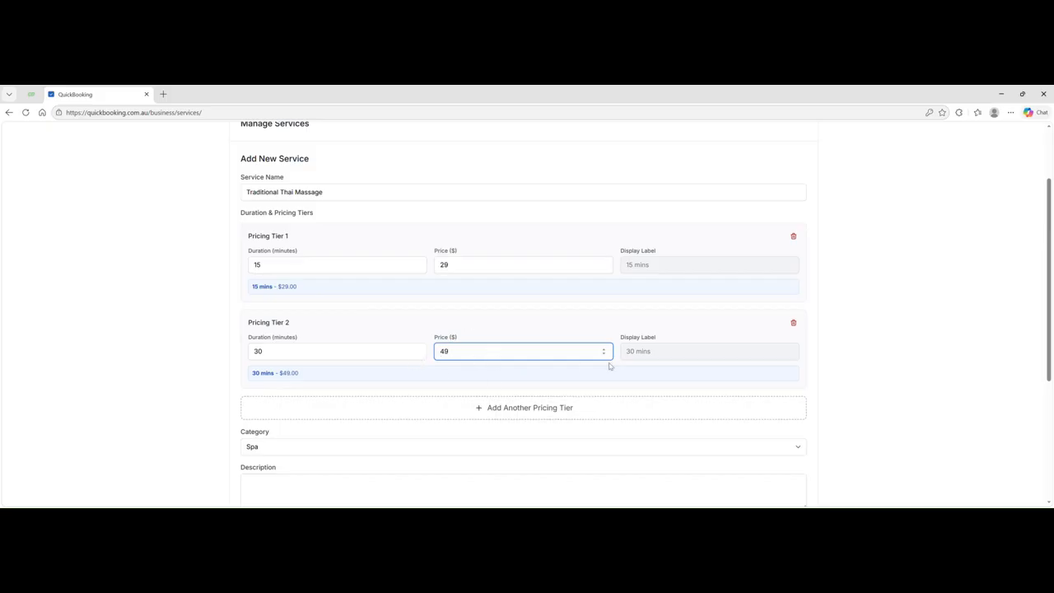
- Add a third pricing tier of 60 minutes (1 Hour) at $98
click(517, 405)
scroll(336, 348, down, 1)
drag(278, 347, 207, 347)
text(60)
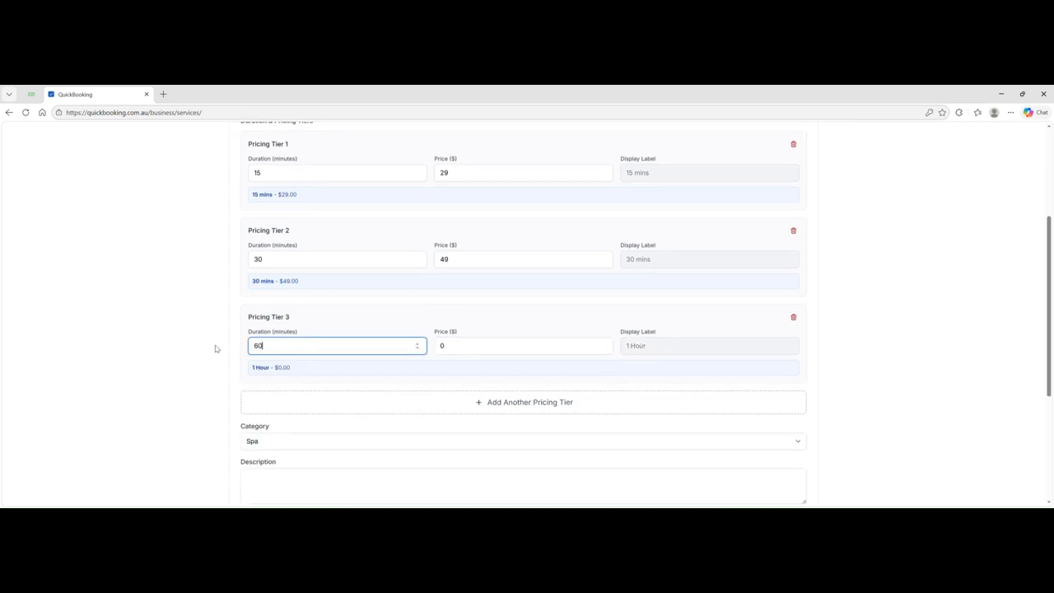
drag(454, 351, 430, 351)
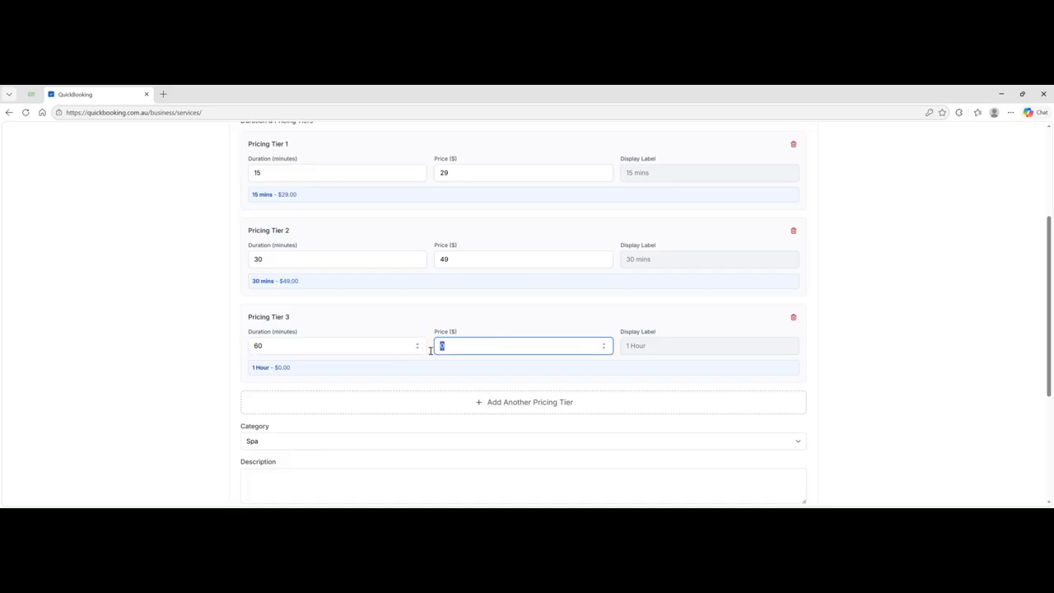
text(9)
text(9)
scroll(503, 357, down, 1)
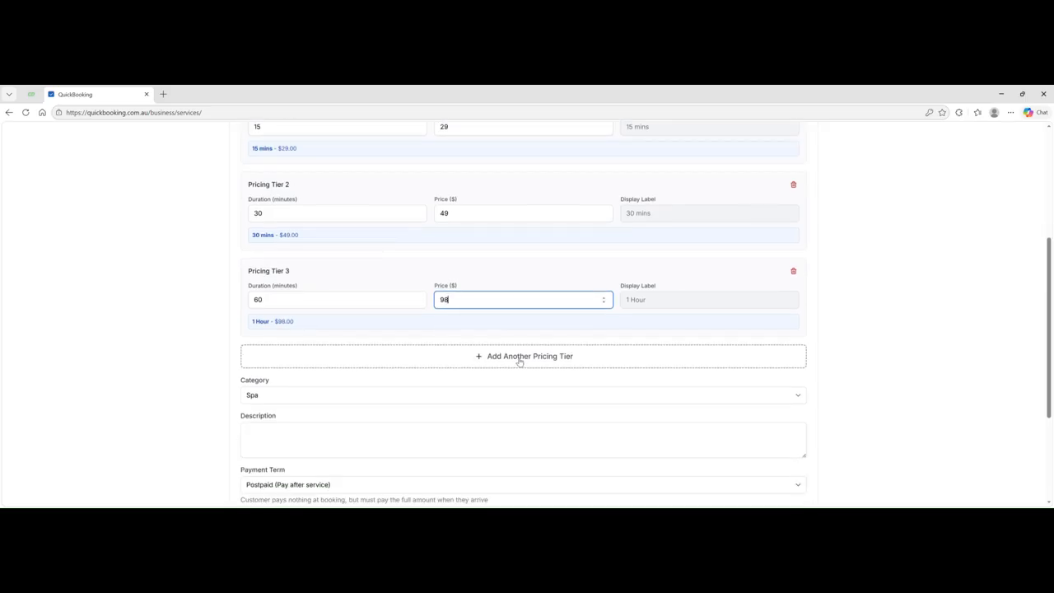
- Add a fourth pricing tier at 90 minutes for $149 and correct the 1-hour price to $99
click(518, 360)
click(461, 391)
text(149)
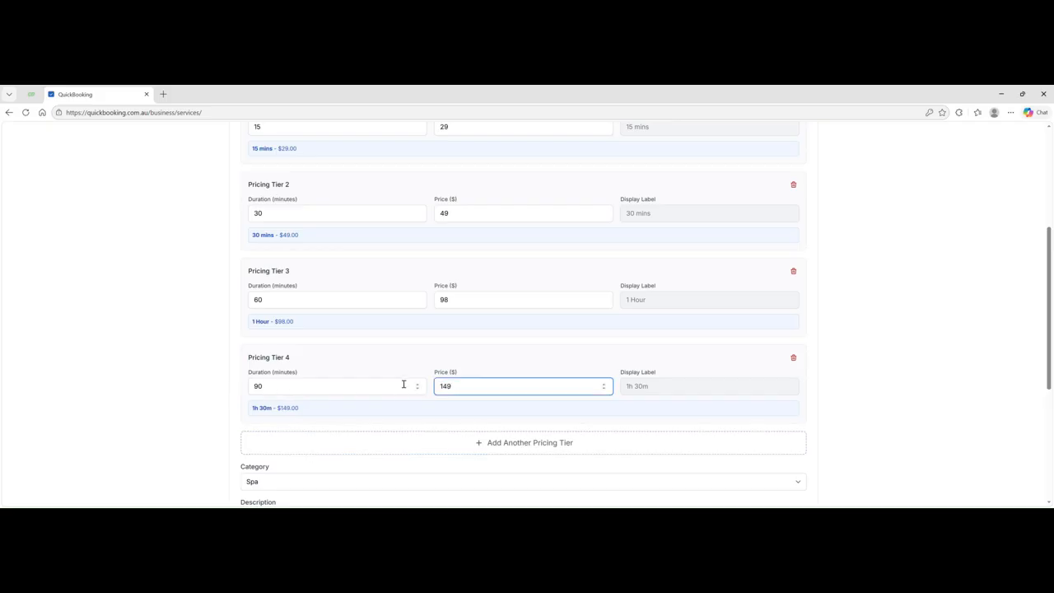
click(461, 304)
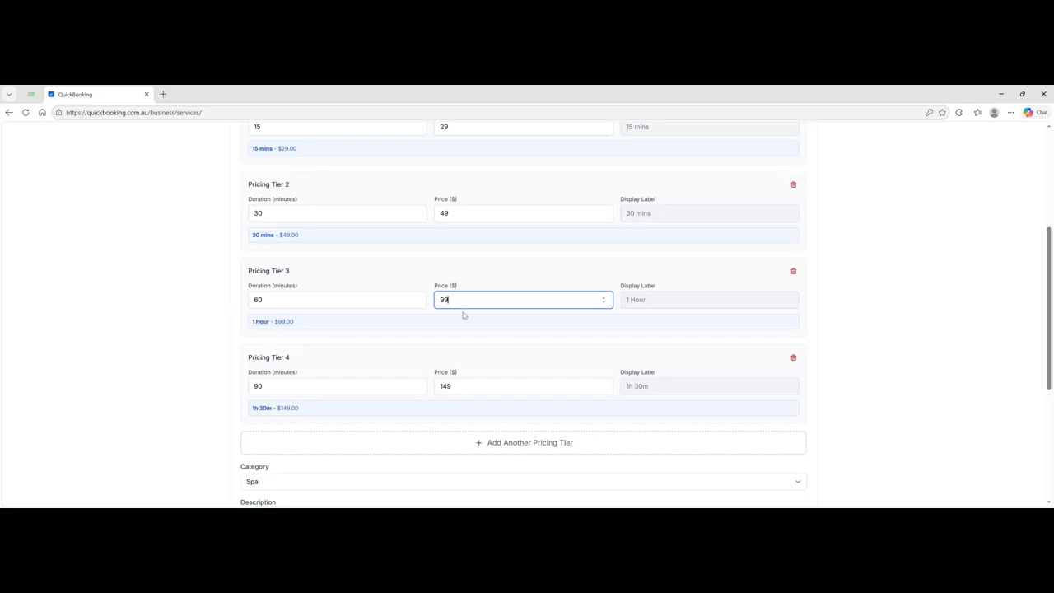
scroll(463, 318, down, 2)
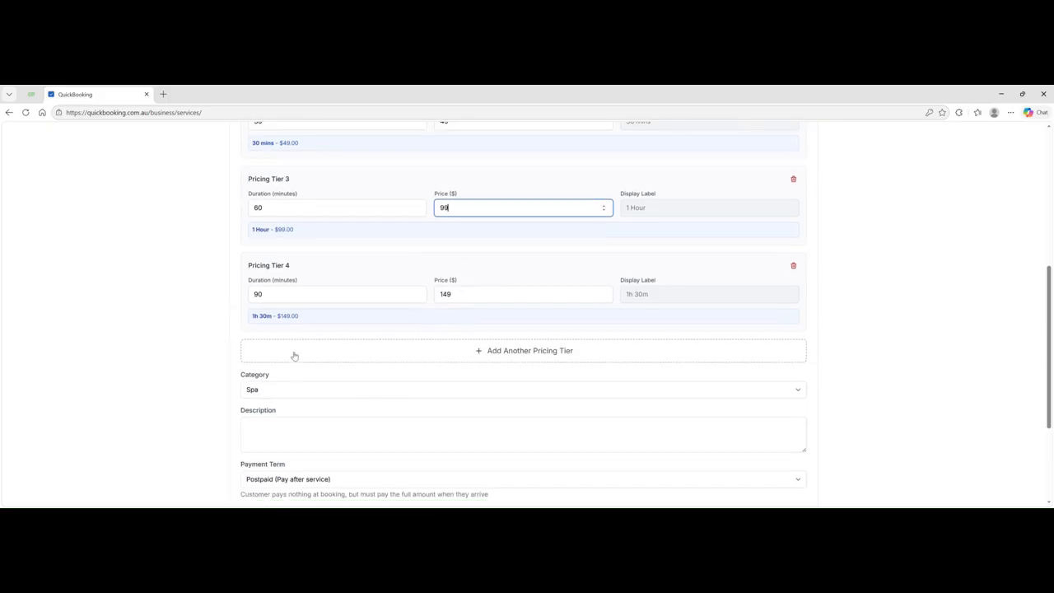
scroll(339, 210, up, 1)
scroll(339, 211, up, 5)
drag(330, 242, 225, 251)
key(ctrl+c)
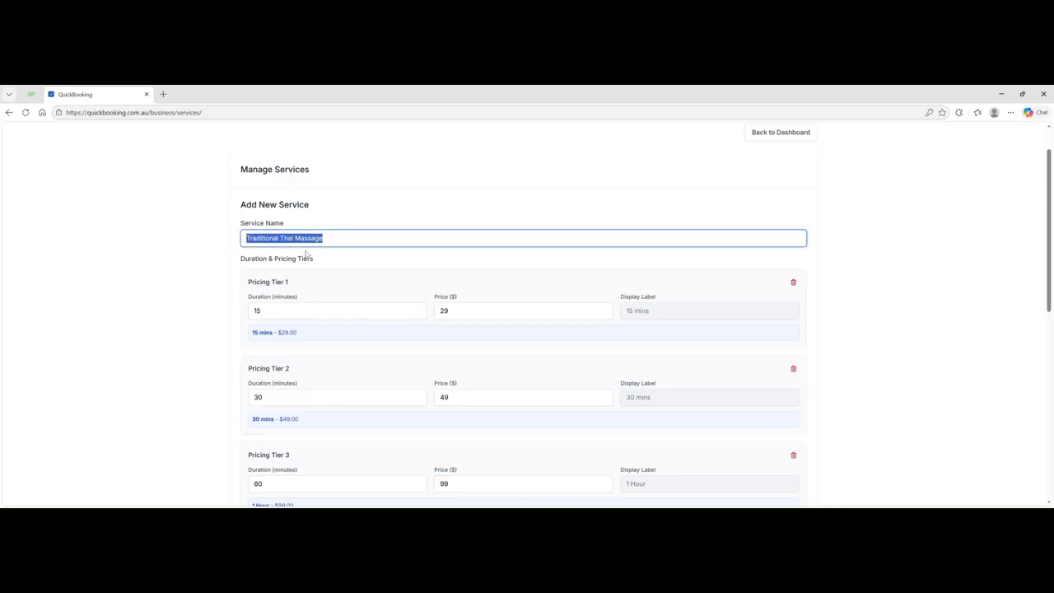
scroll(305, 258, down, 4)
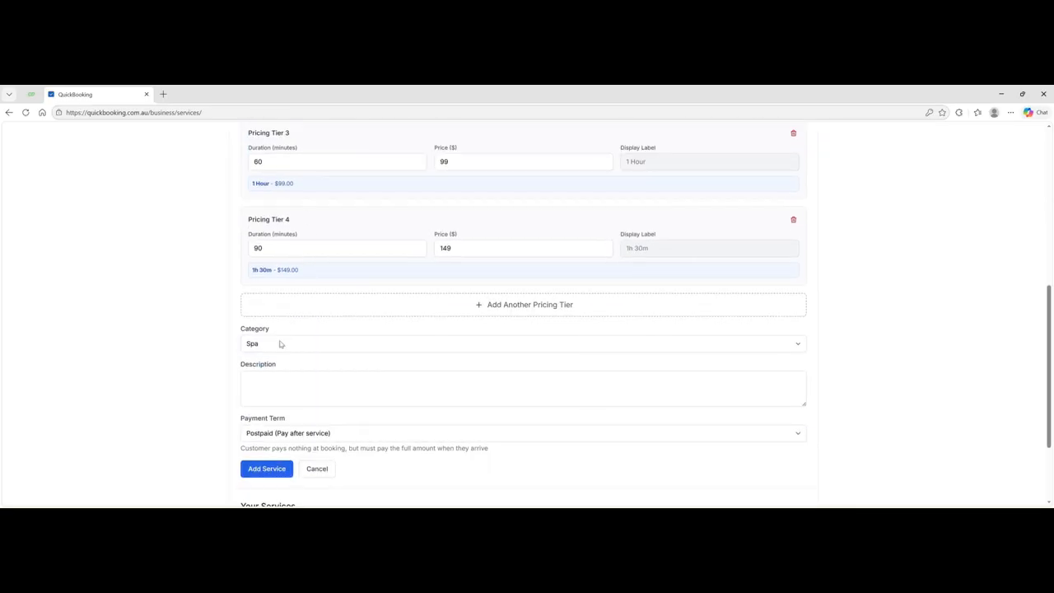
- Paste the description 'Traditional Thai Massage' and switch the category from Spa to Massage
click(259, 387)
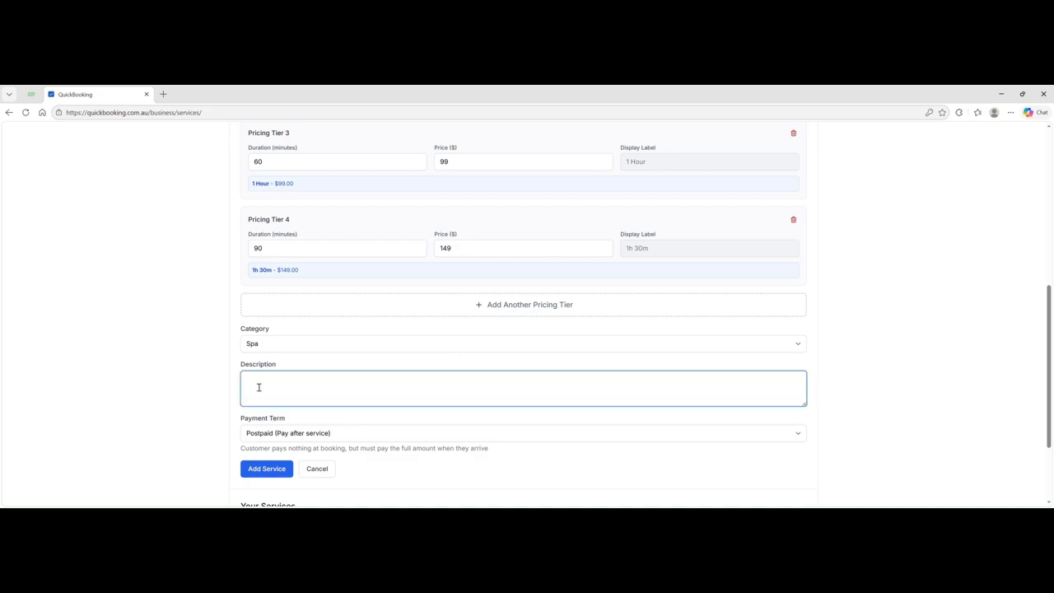
key(ctrl+v)
click(271, 345)
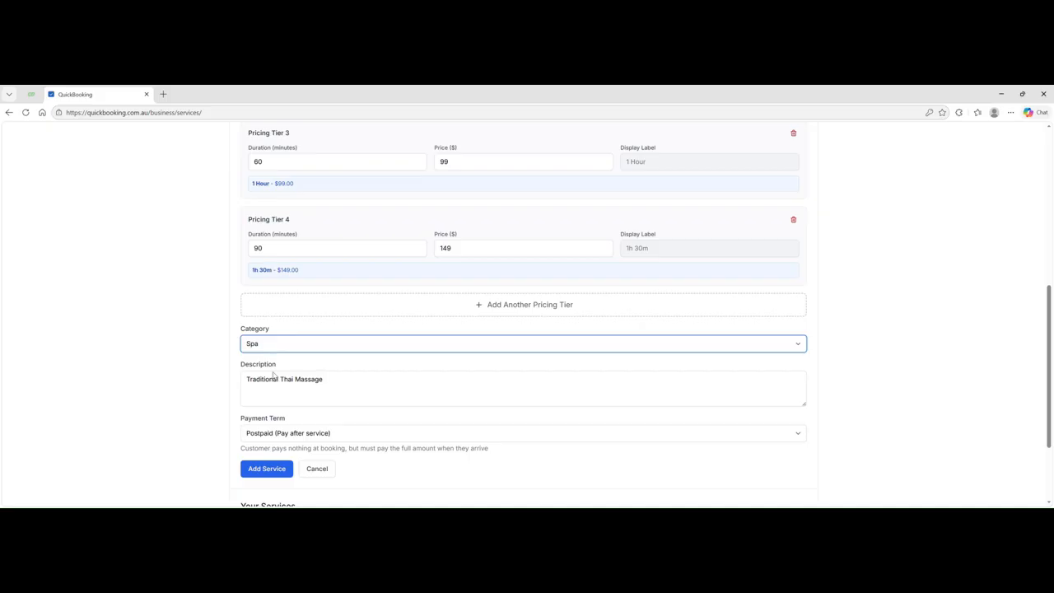
click(274, 375)
scroll(331, 360, down, 2)
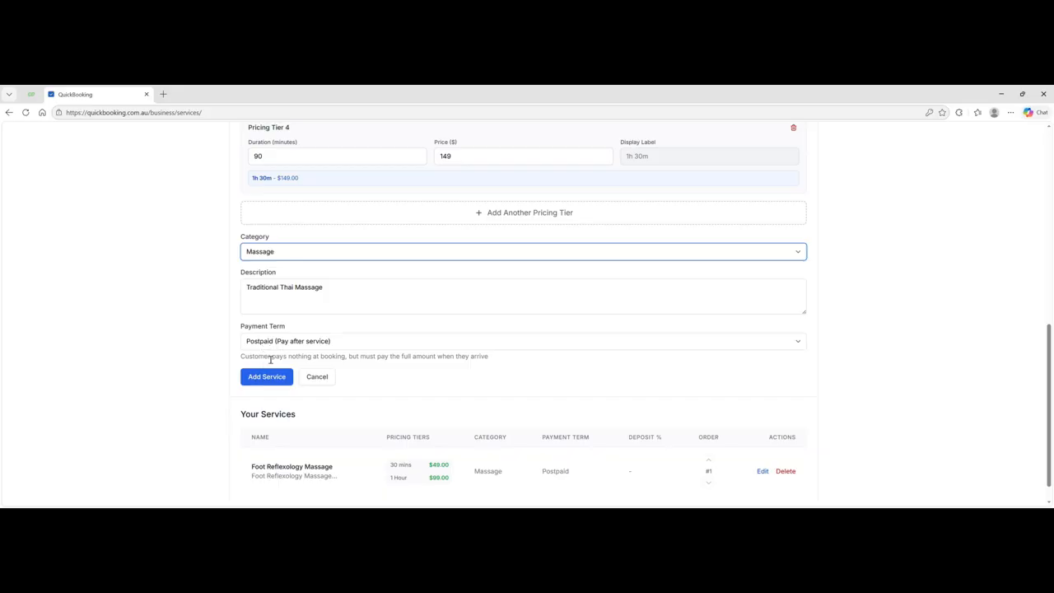
- Add the Traditional Thai Massage service and move it above Foot Reflexology Massage
click(266, 377)
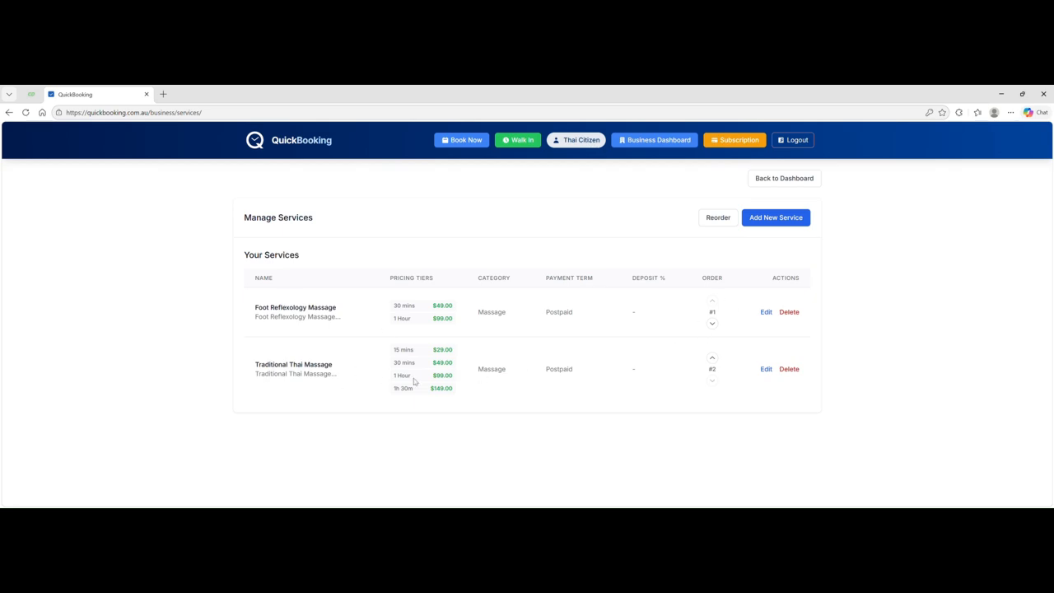
click(713, 357)
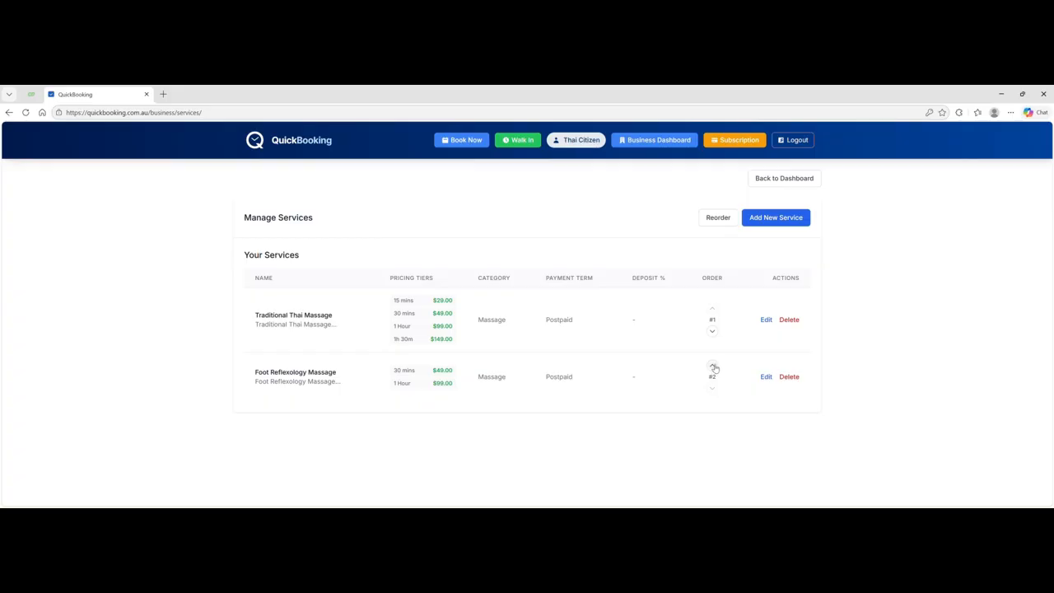
- Return to the business dashboard and open Manage Staff from the Staff card
click(781, 179)
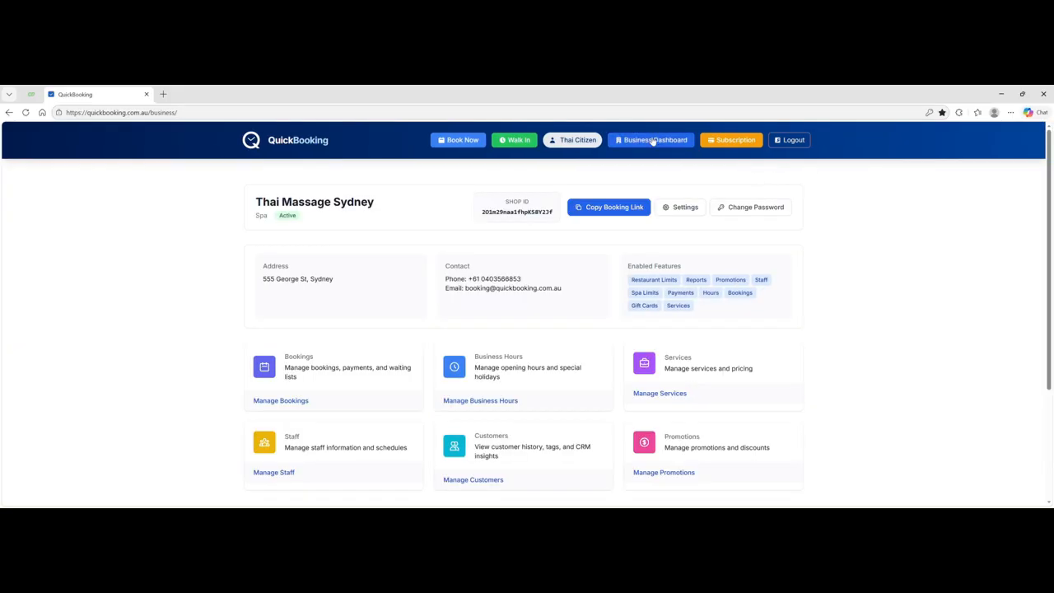
scroll(520, 294, down, 1)
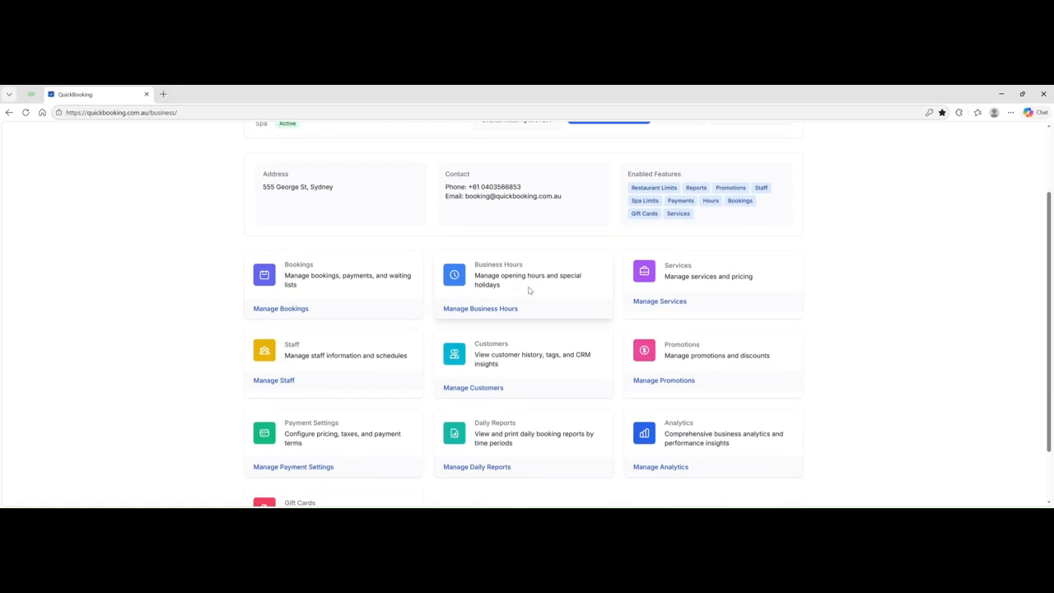
scroll(558, 288, down, 1)
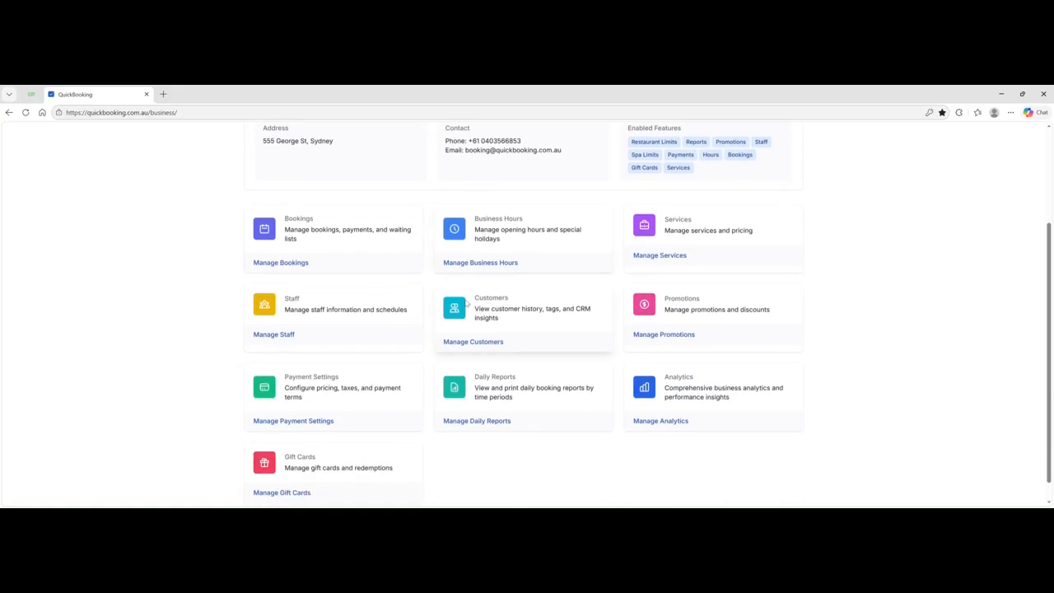
click(272, 334)
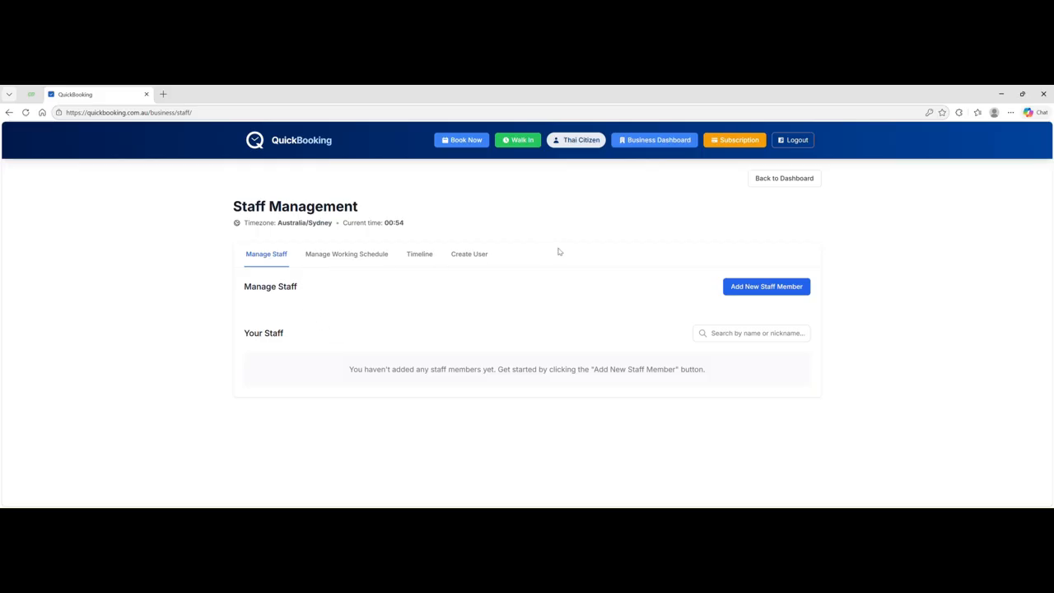
- Start a new staff member and enter their full name and nickname
click(761, 288)
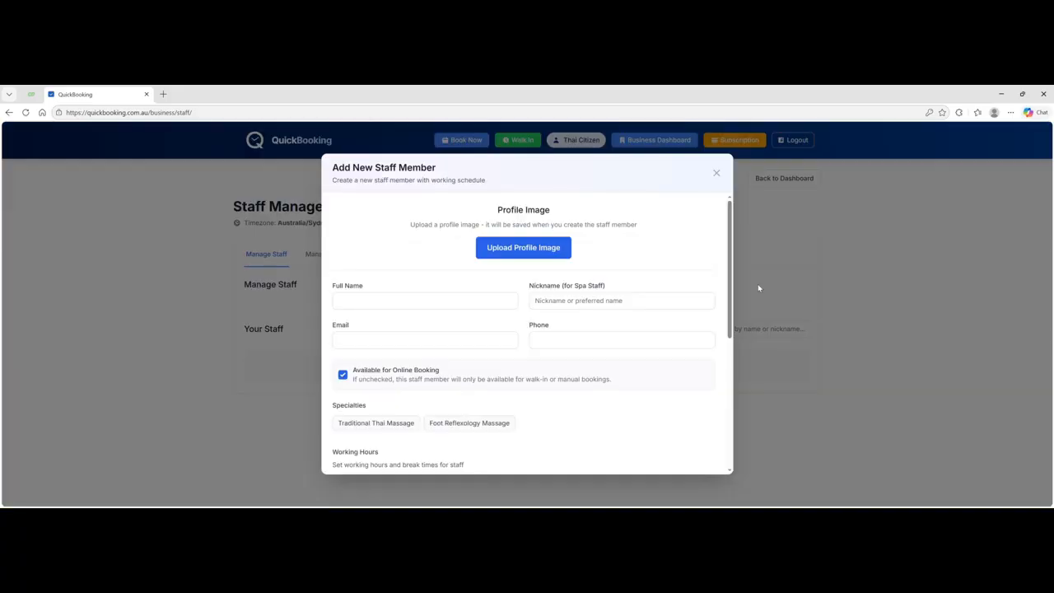
click(383, 307)
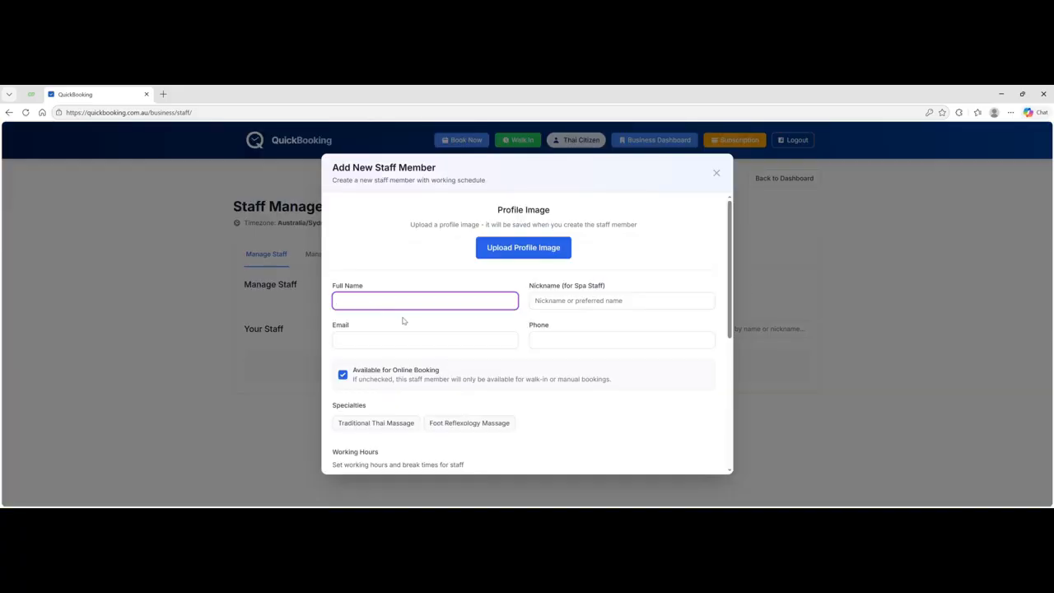
click(554, 308)
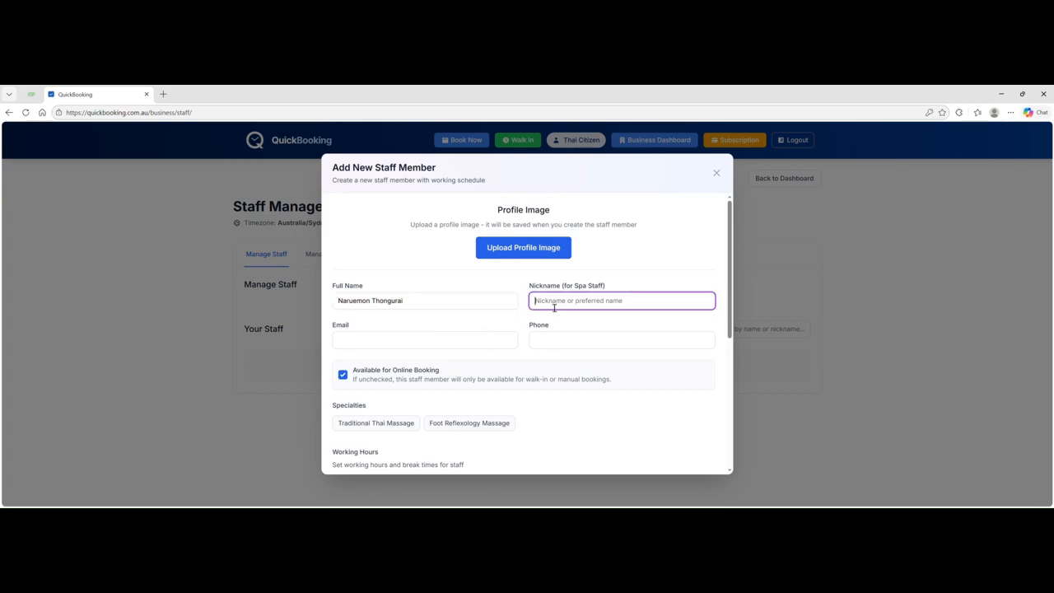
text(Amp)
click(368, 340)
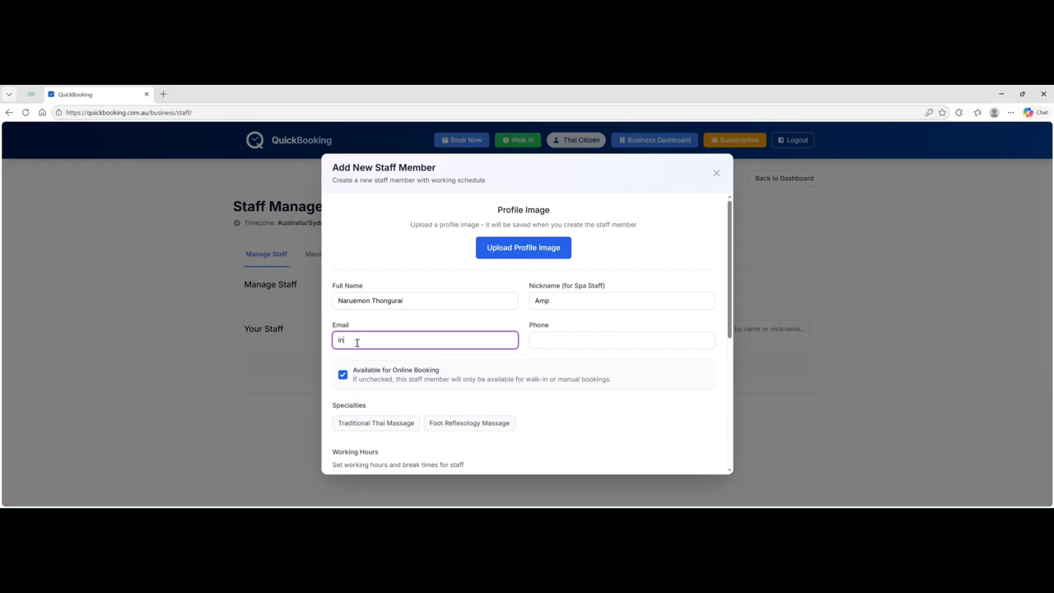
text(@quickbooking.com.au)
click(562, 338)
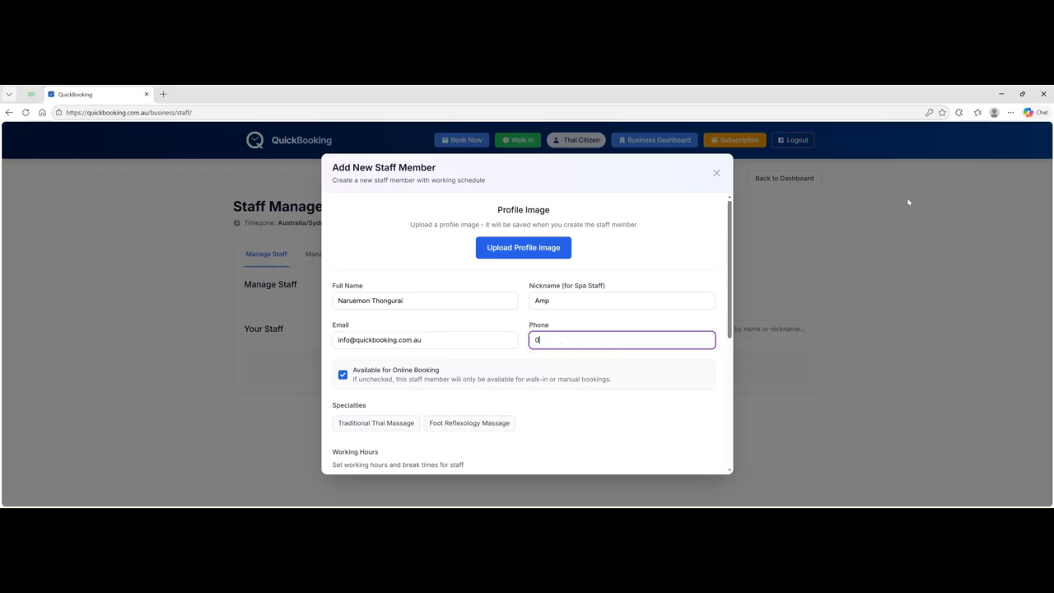
click(343, 376)
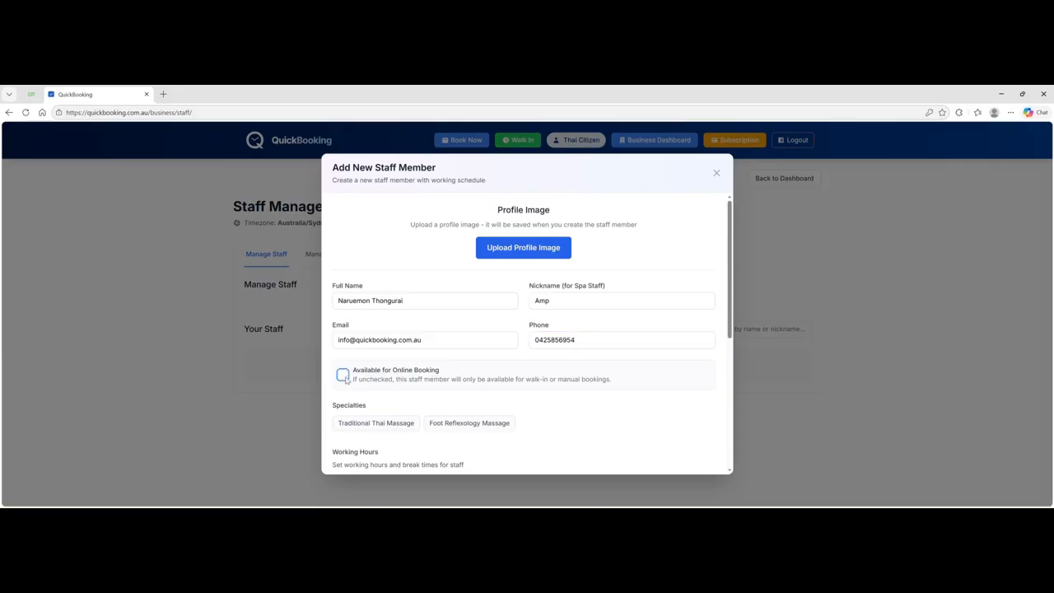
- Re-enable online booking and assign Traditional Thai Massage and Foot Reflexology Massage specialties
click(343, 375)
scroll(464, 353, down, 1)
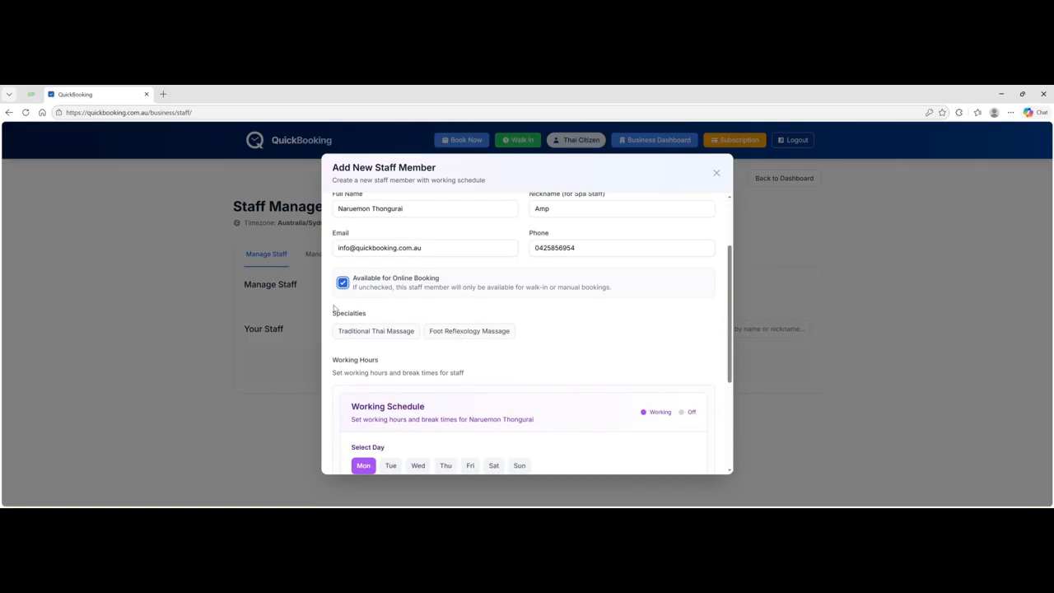
click(369, 333)
click(453, 333)
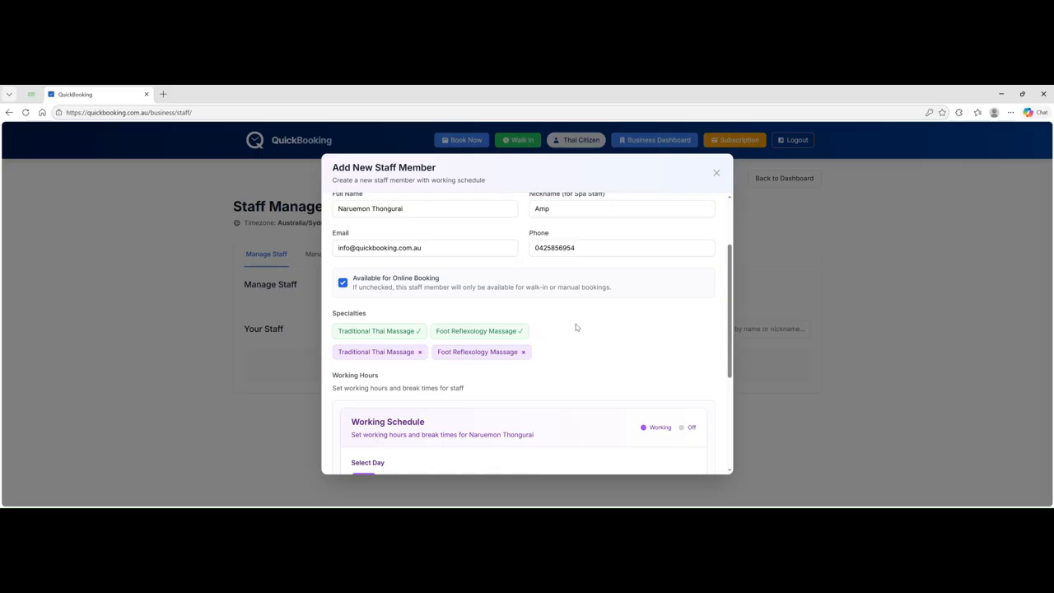
click(521, 352)
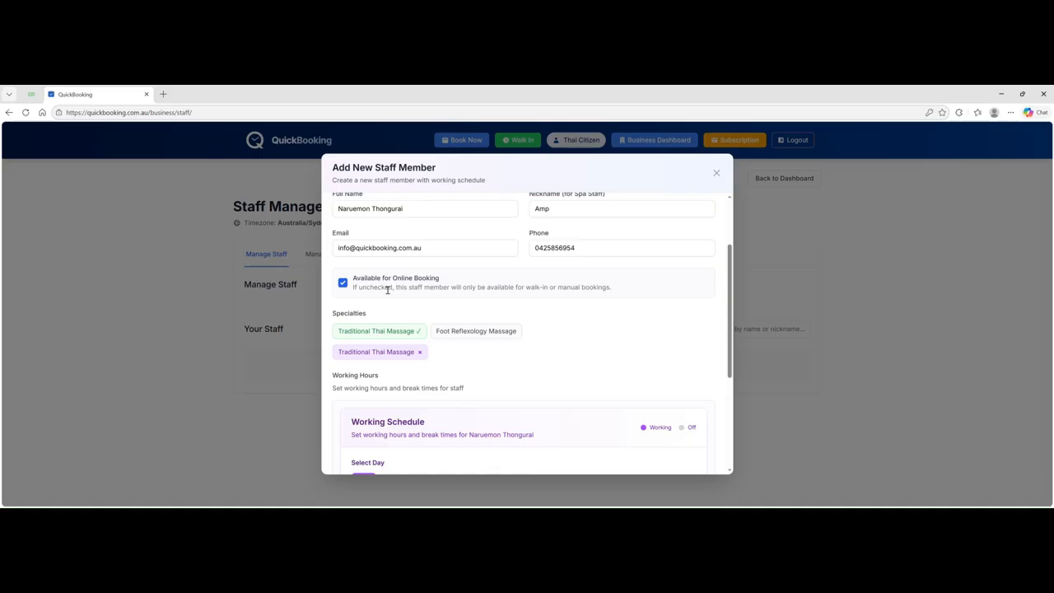
click(451, 332)
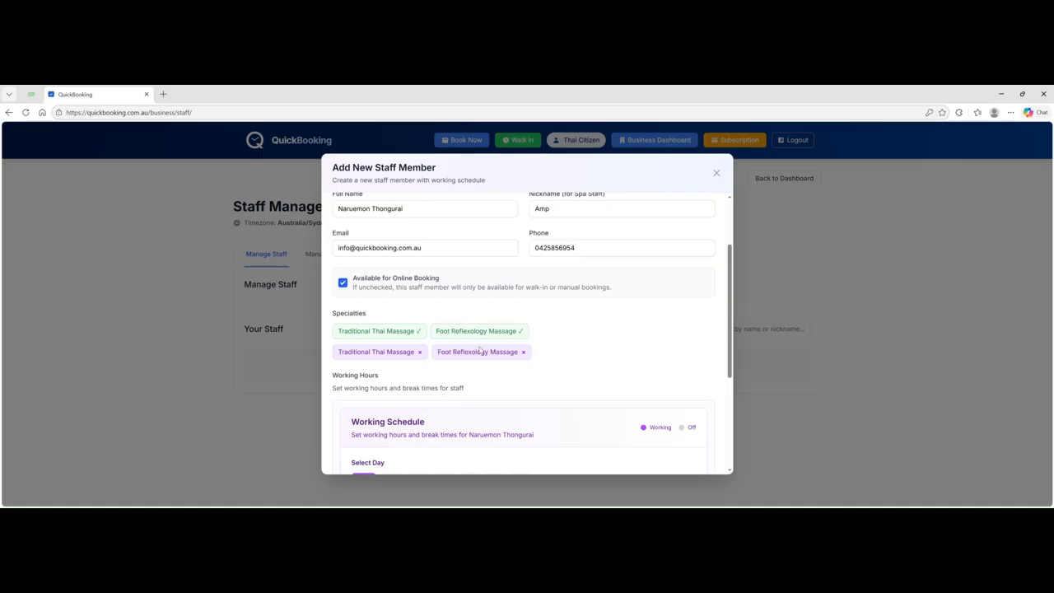
scroll(539, 326, down, 1)
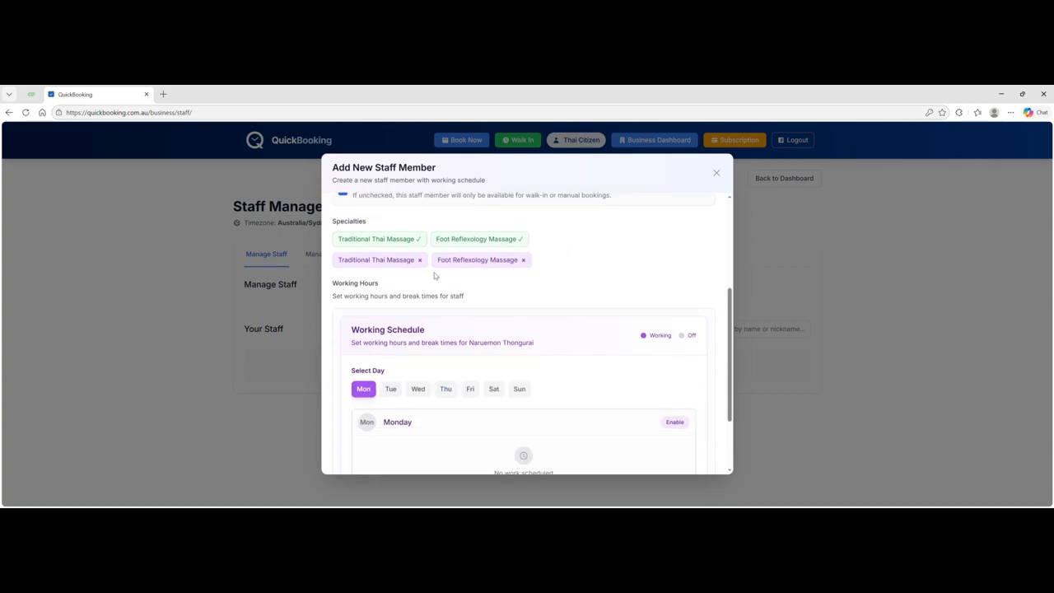
- Enable Monday and set the shift from 10:00 AM to 9:00 PM
scroll(484, 313, down, 1)
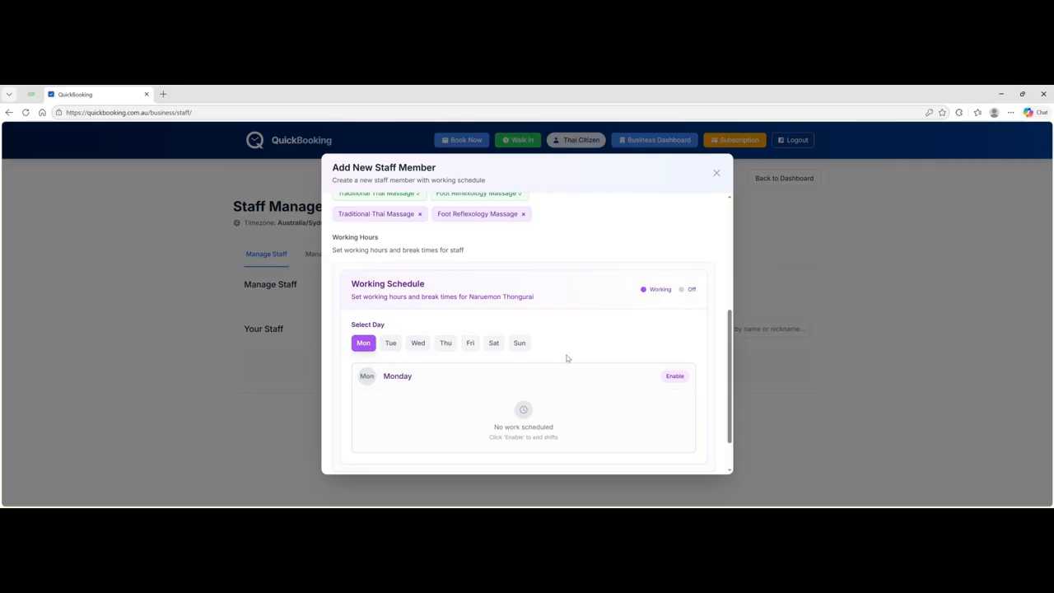
scroll(568, 360, down, 1)
click(676, 328)
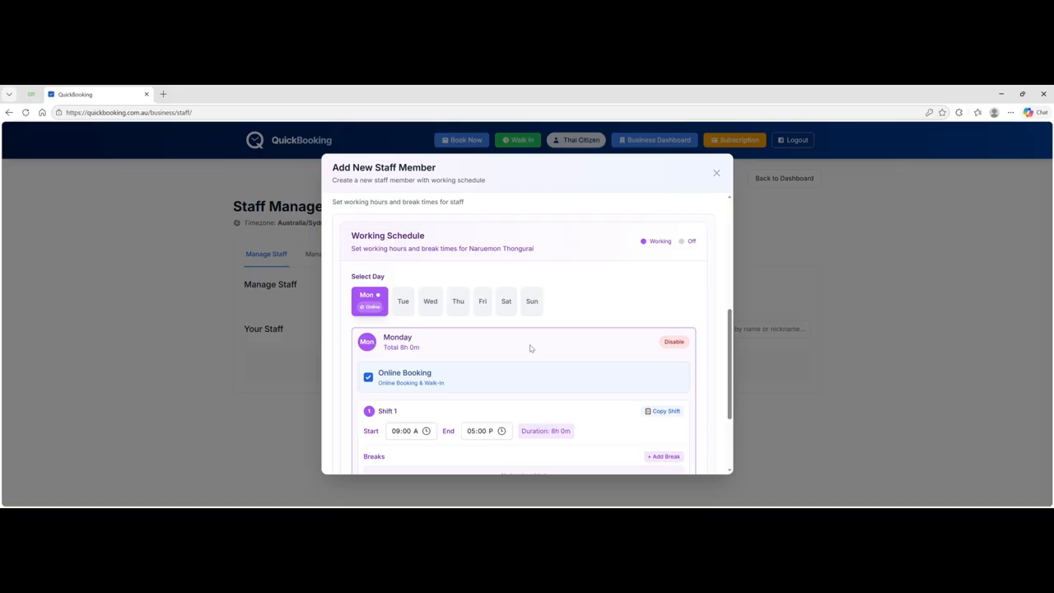
scroll(501, 350, down, 1)
scroll(501, 350, down, 1)
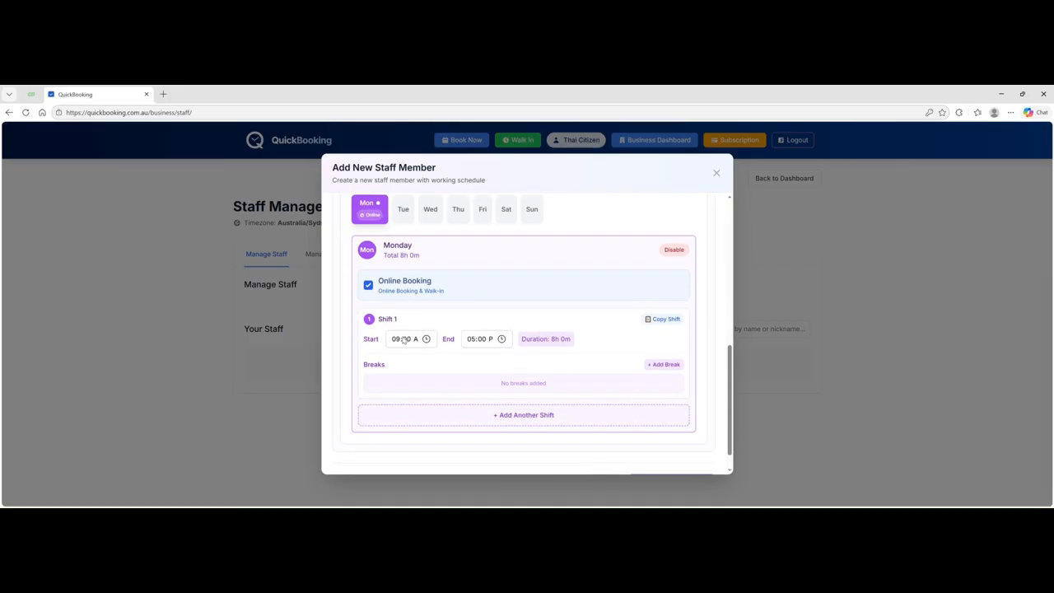
click(426, 338)
click(403, 377)
click(479, 425)
- Add a lunch break to the Monday shift, then remove it again
click(662, 365)
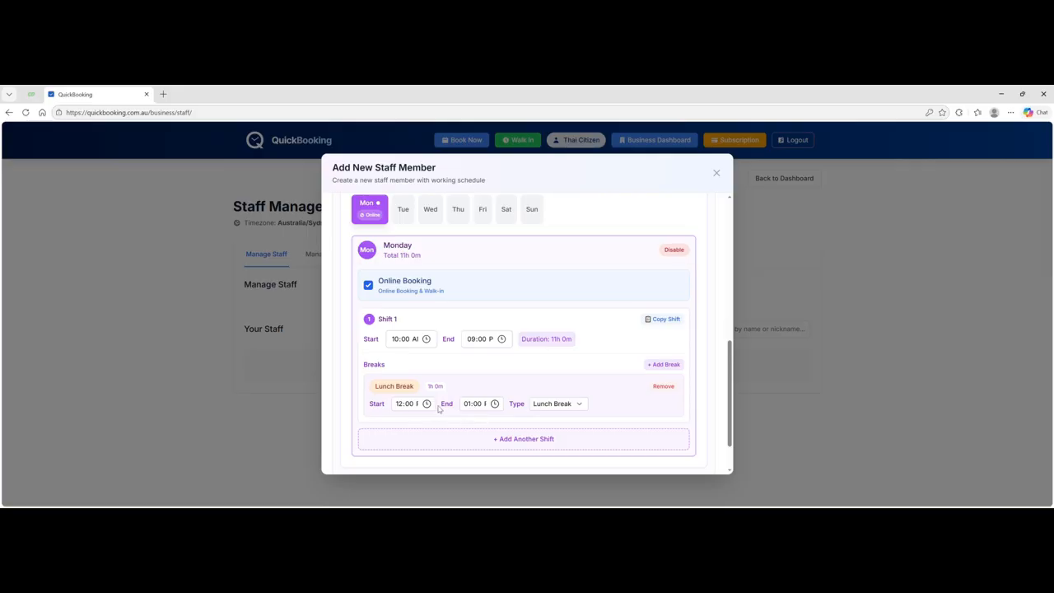
click(664, 387)
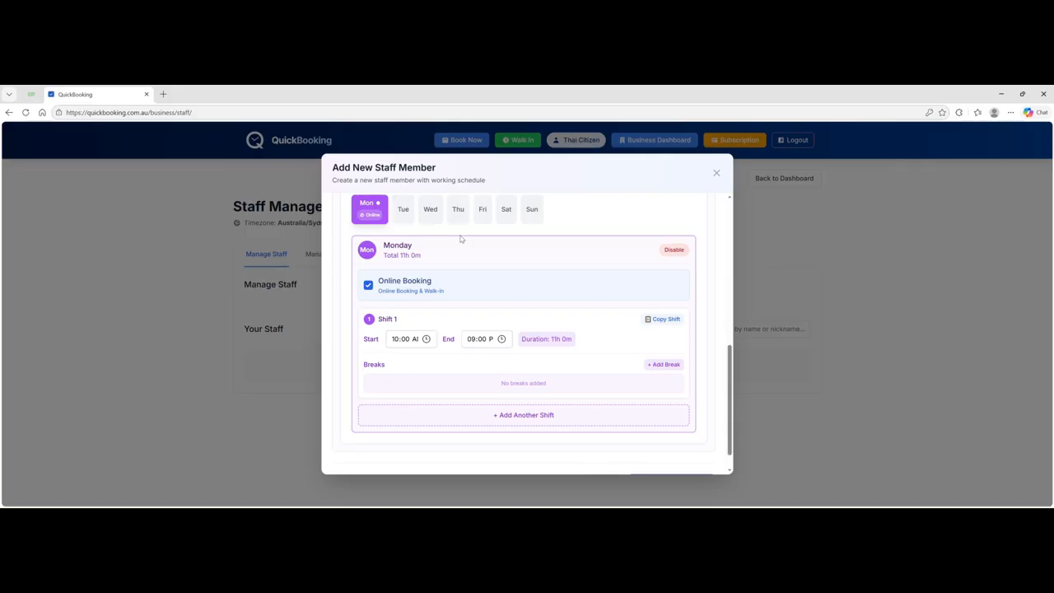
scroll(461, 239, up, 1)
scroll(460, 239, down, 1)
- Copy the 10:00–21:00 Monday shift to Tue, Wed, Thu and Fri
click(664, 321)
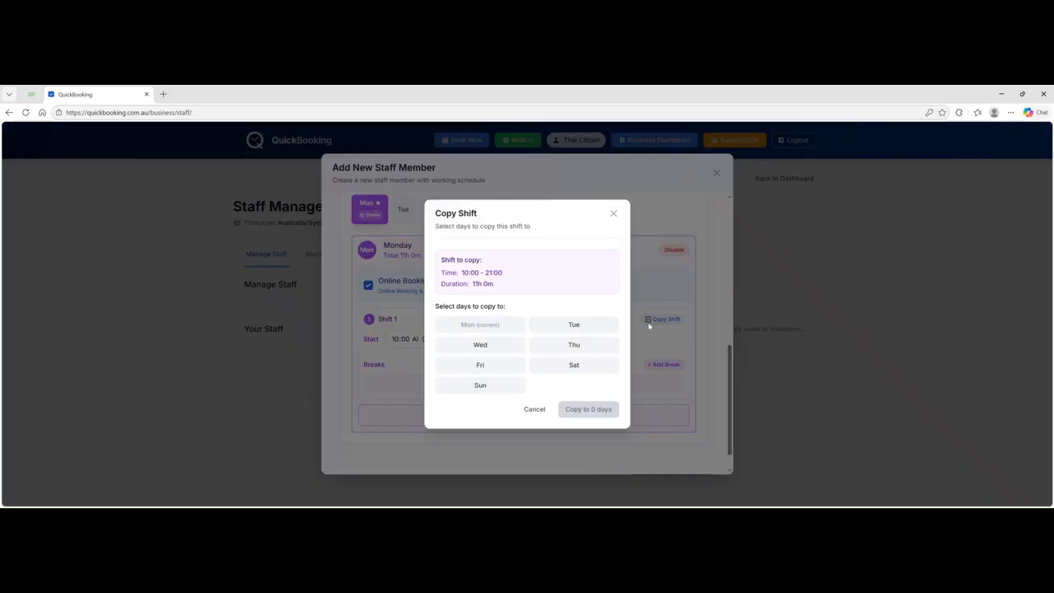
click(584, 328)
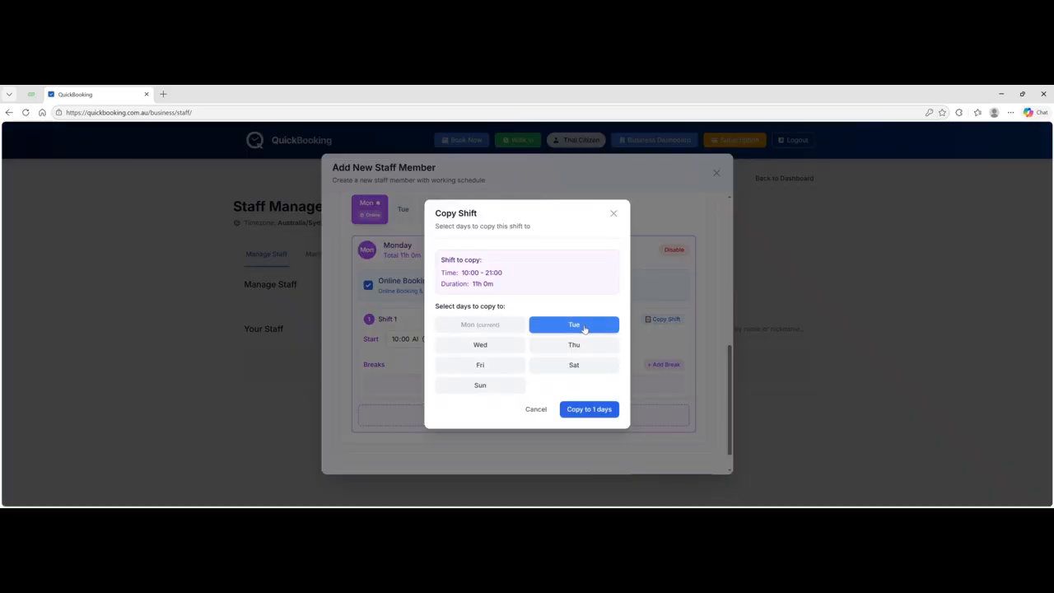
click(481, 346)
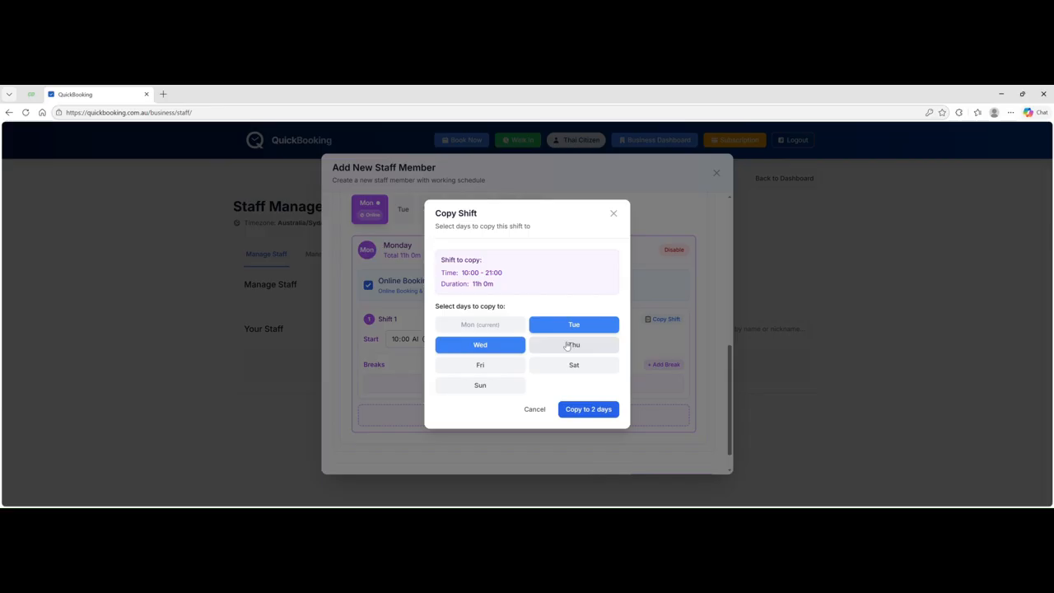
click(504, 366)
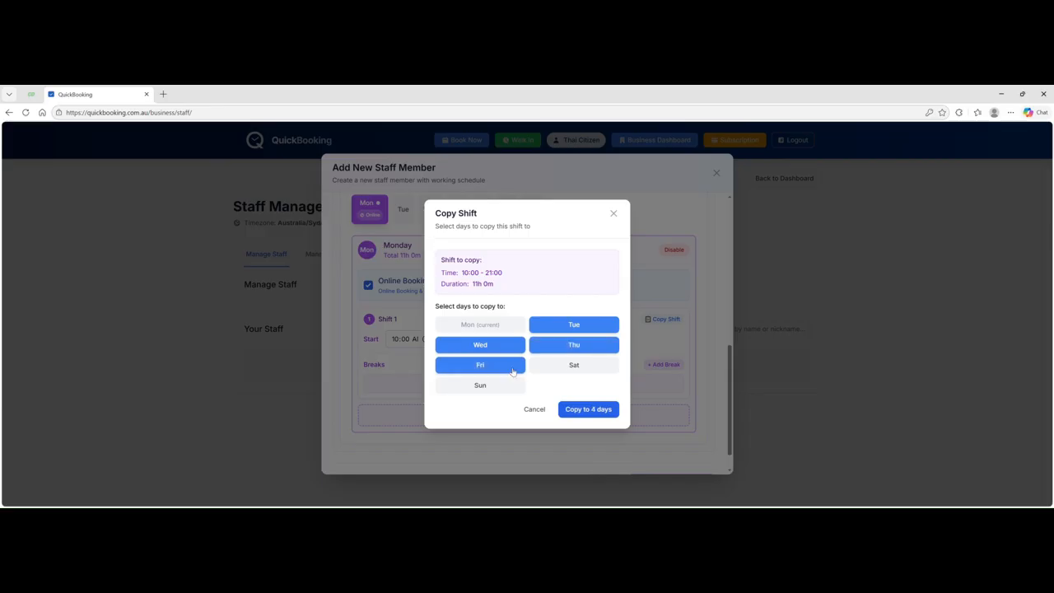
click(581, 412)
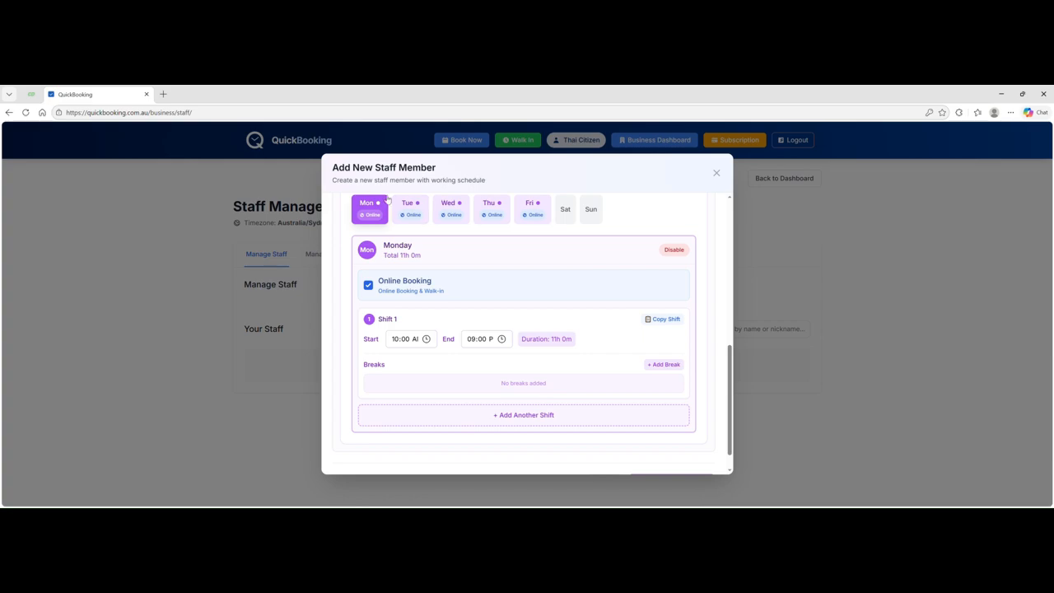
- Review the completed staff form and create the staff member
scroll(382, 200, up, 5)
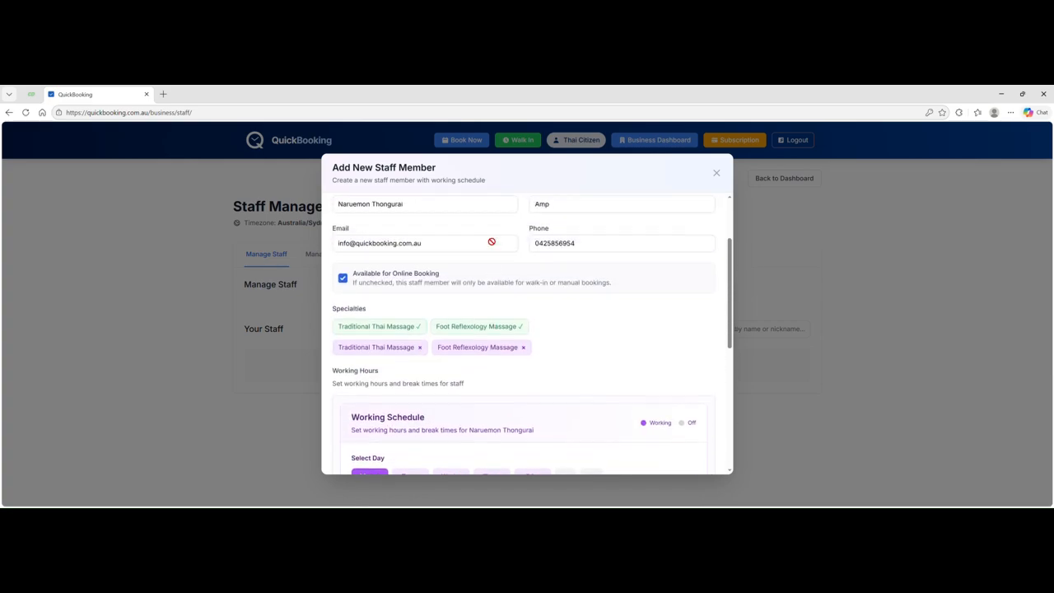
scroll(489, 241, up, 2)
scroll(490, 245, down, 8)
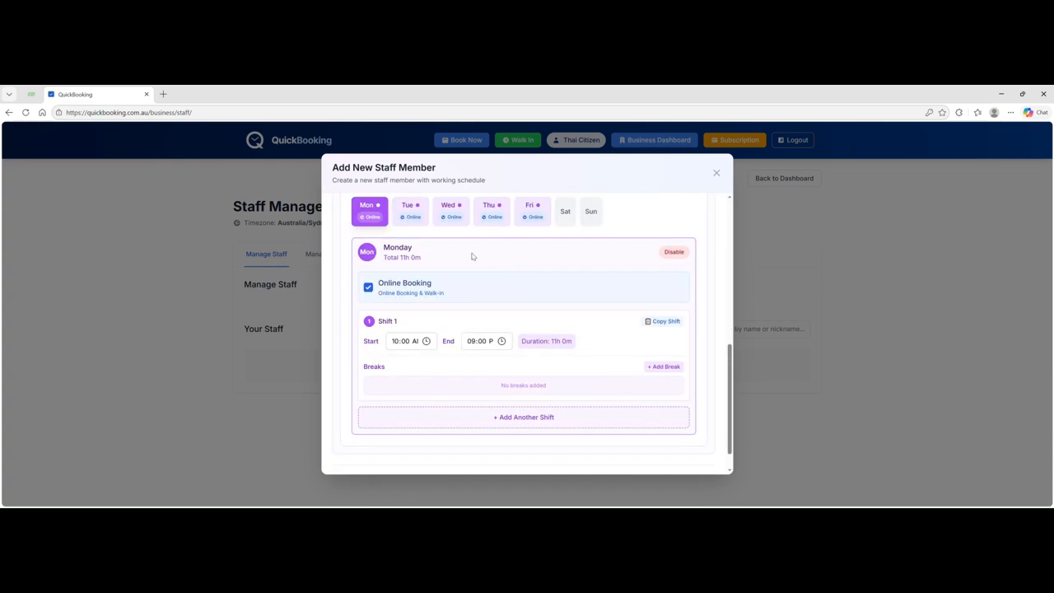
scroll(471, 256, up, 1)
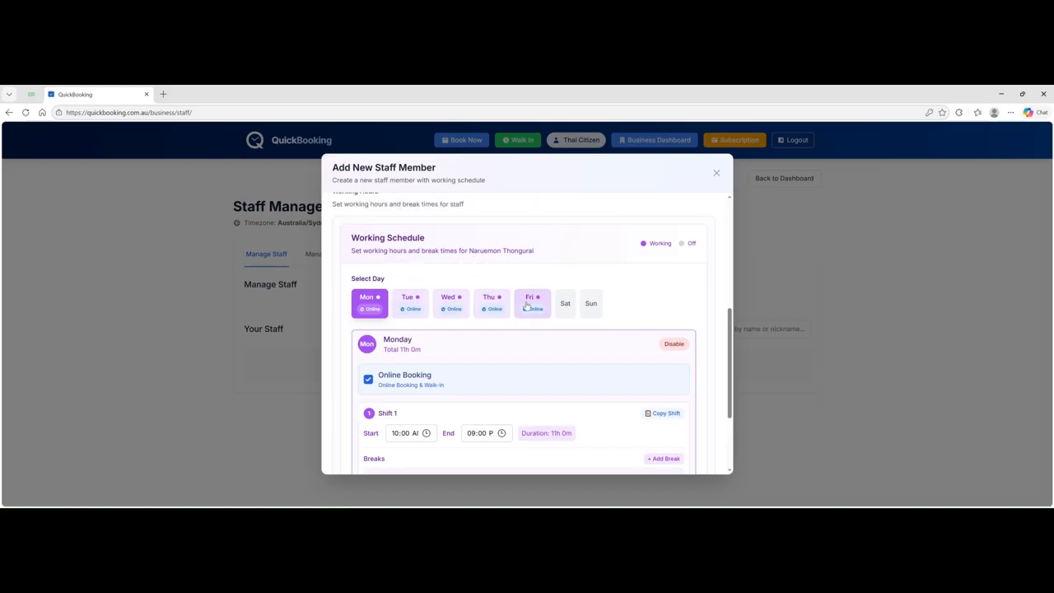
scroll(573, 329, down, 1)
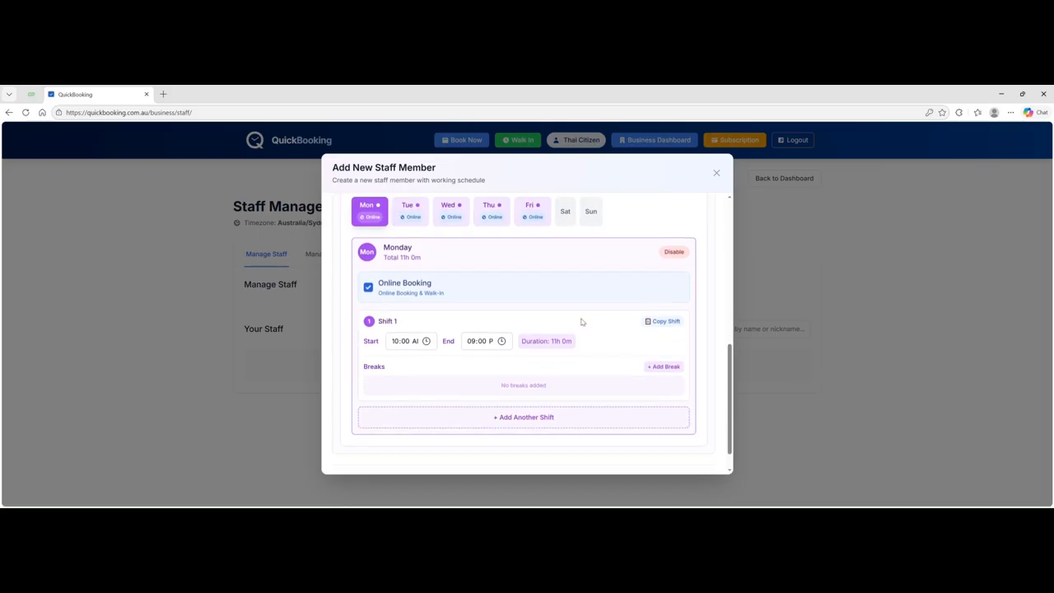
scroll(584, 326, up, 6)
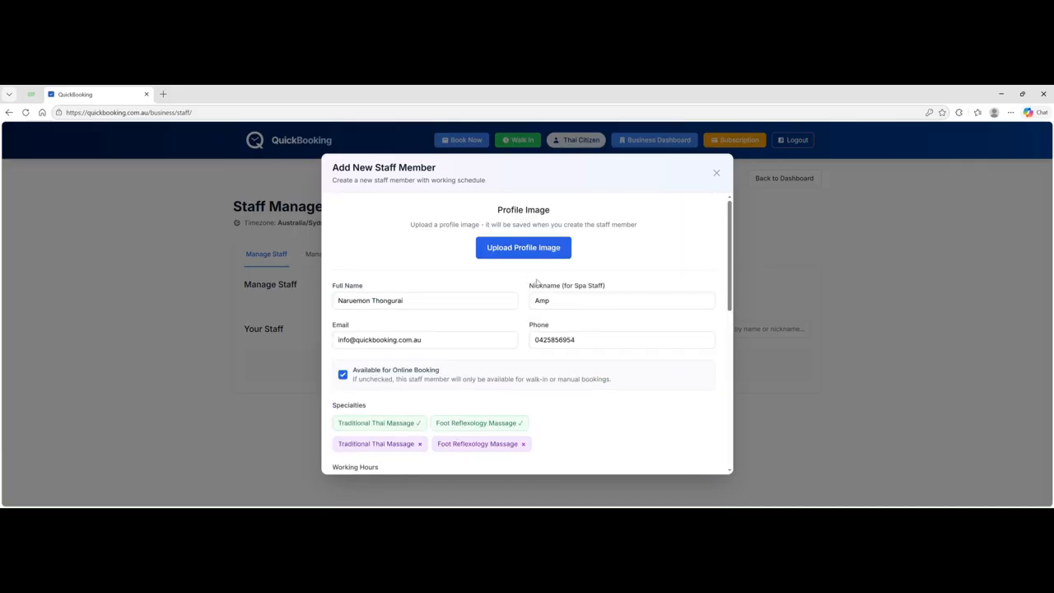
scroll(520, 305, down, 7)
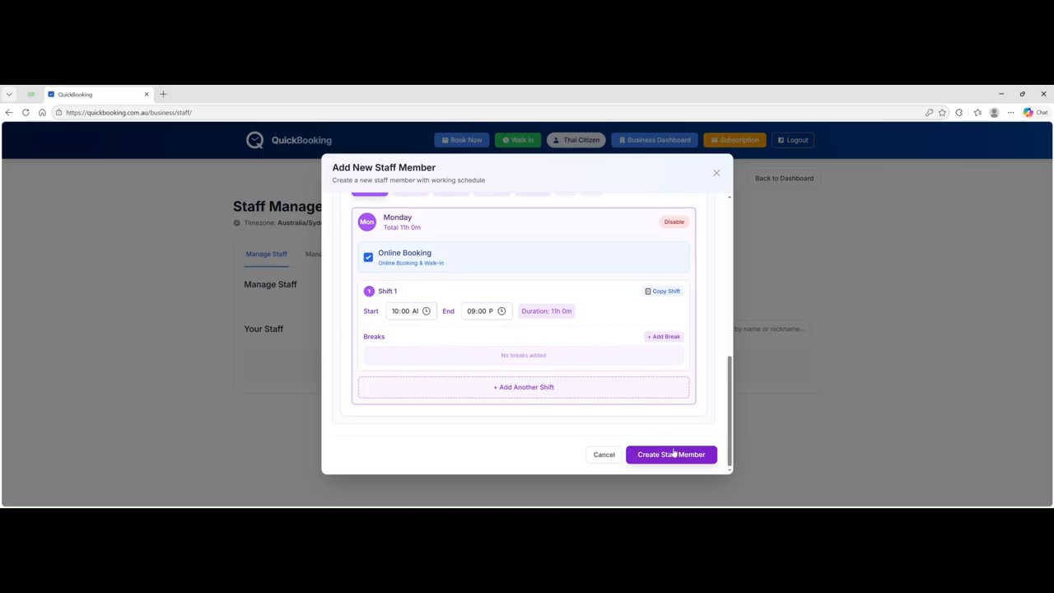
click(665, 455)
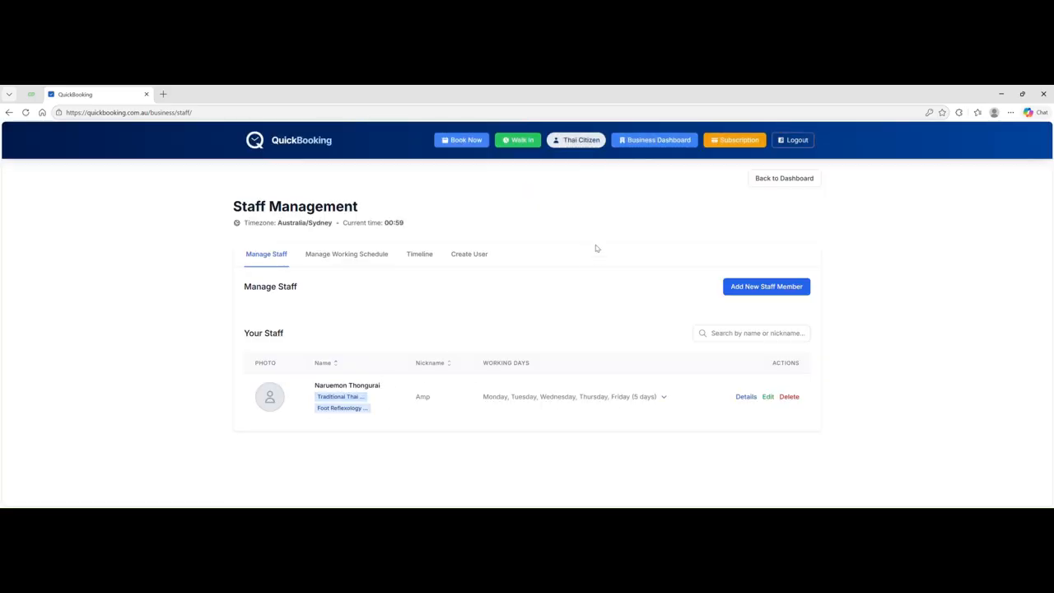
- Start another staff member and fill in full name, nickname and phone number
click(746, 289)
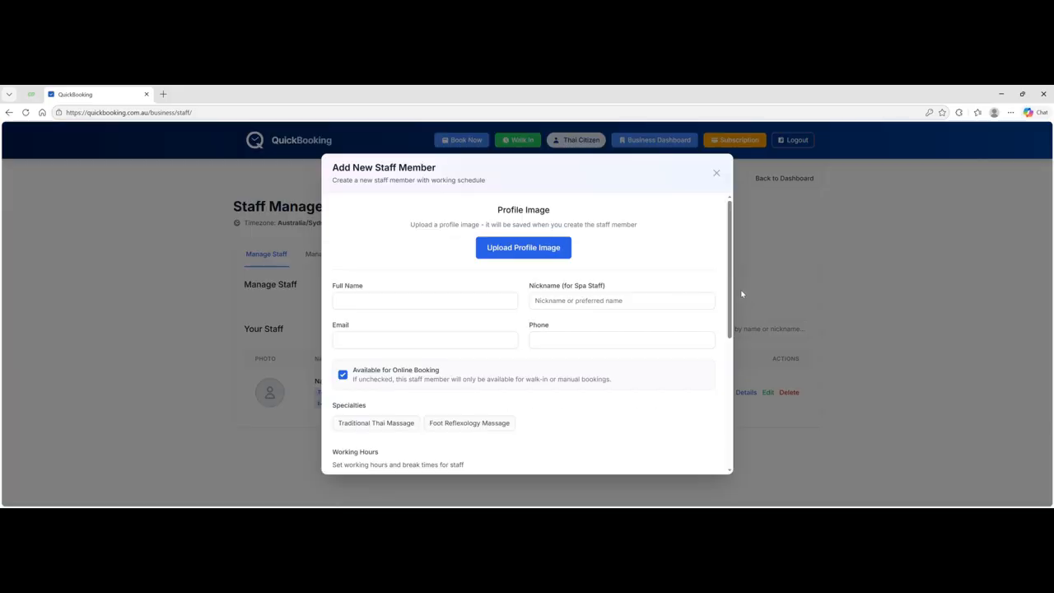
click(368, 309)
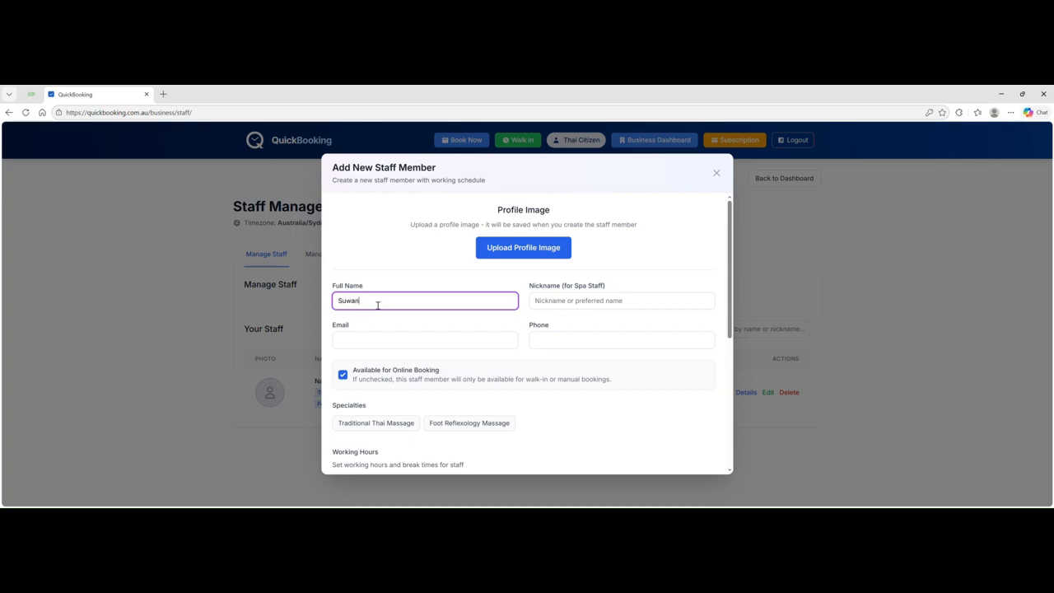
click(543, 304)
text(Su)
click(365, 343)
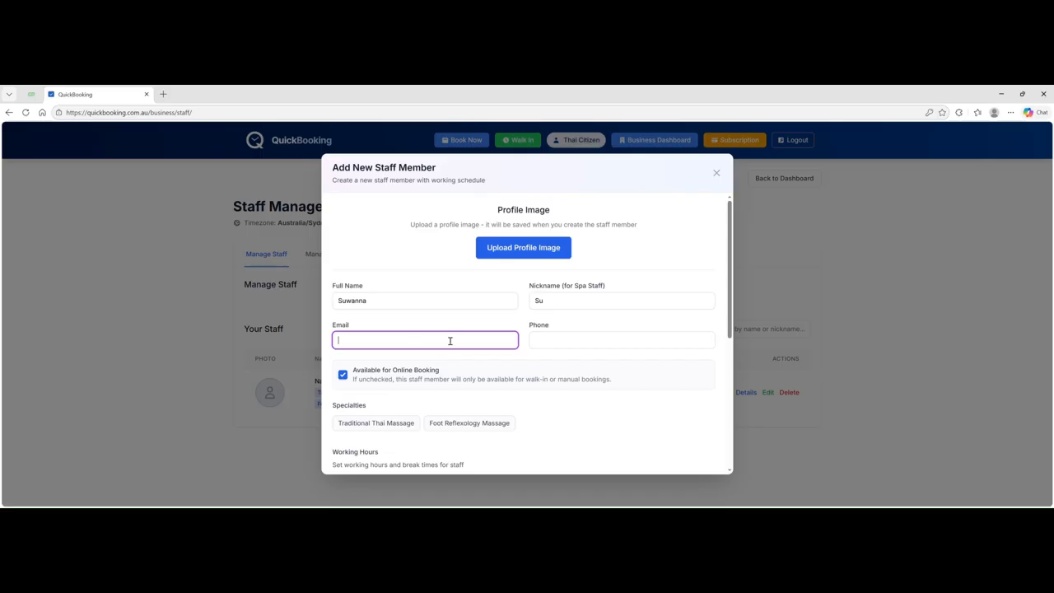
click(555, 346)
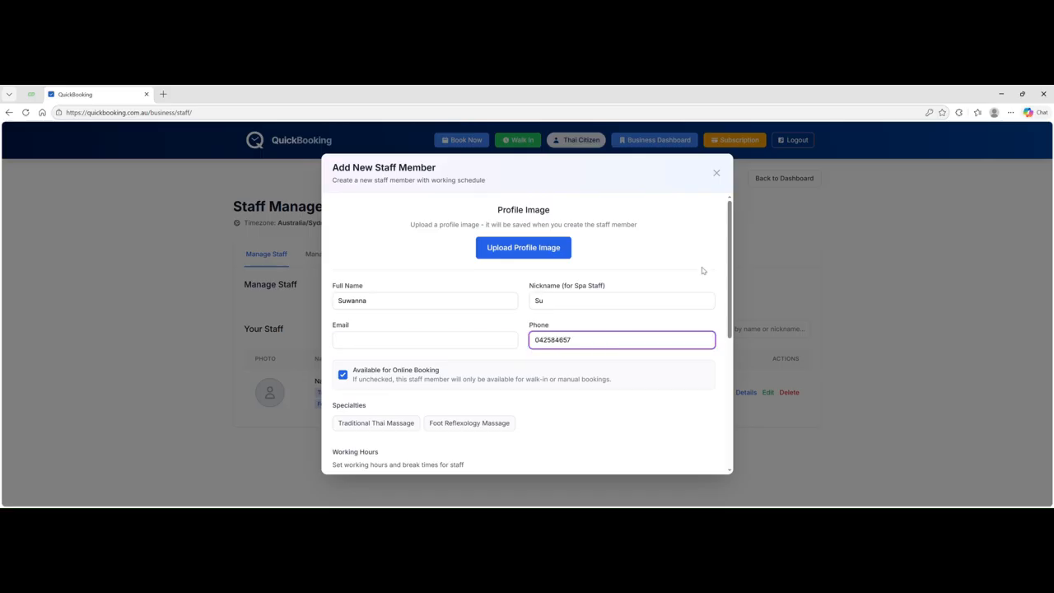
- Assign Traditional Thai Massage and Foot Reflexology Massage as the staff member's specialties
scroll(479, 360, down, 1)
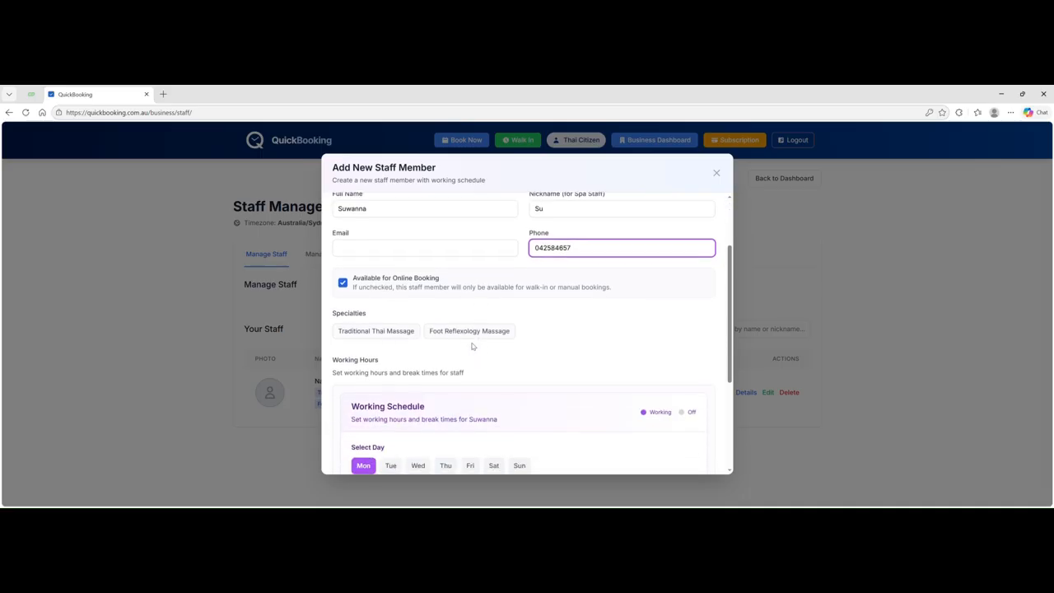
click(374, 333)
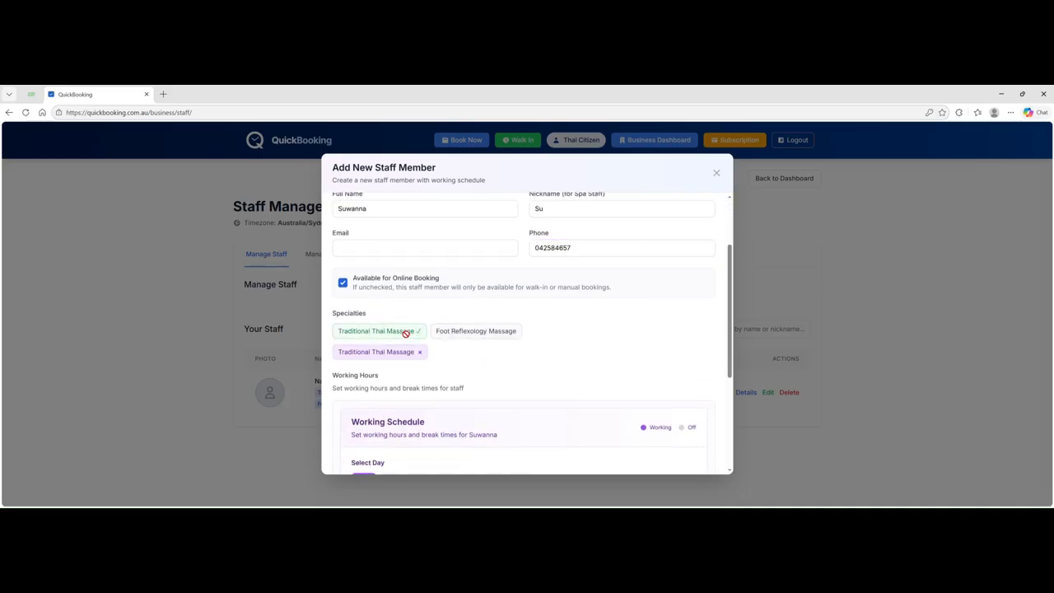
click(453, 331)
scroll(593, 328, down, 3)
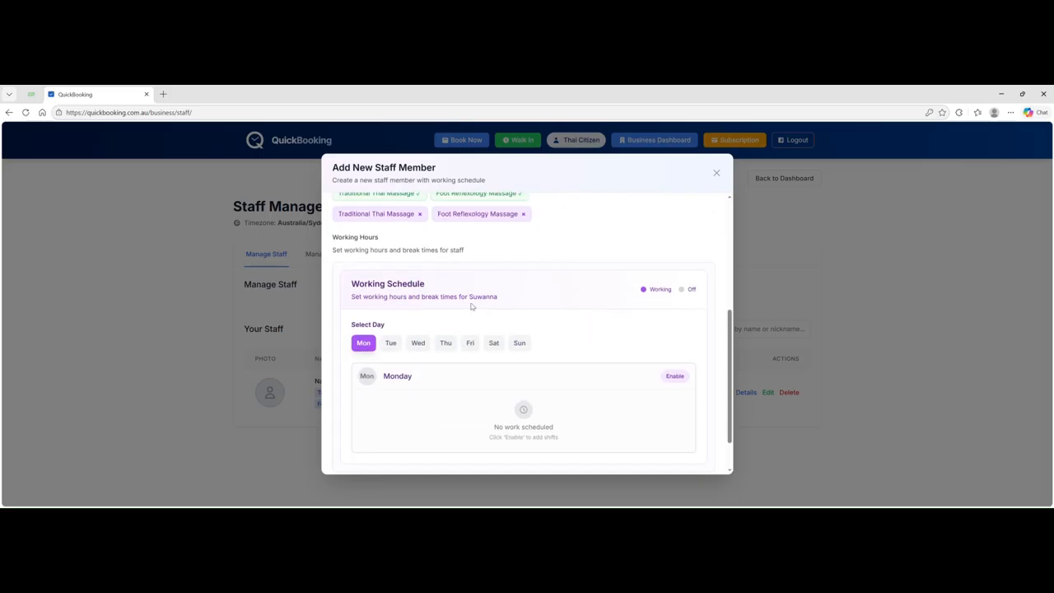
scroll(478, 352, down, 1)
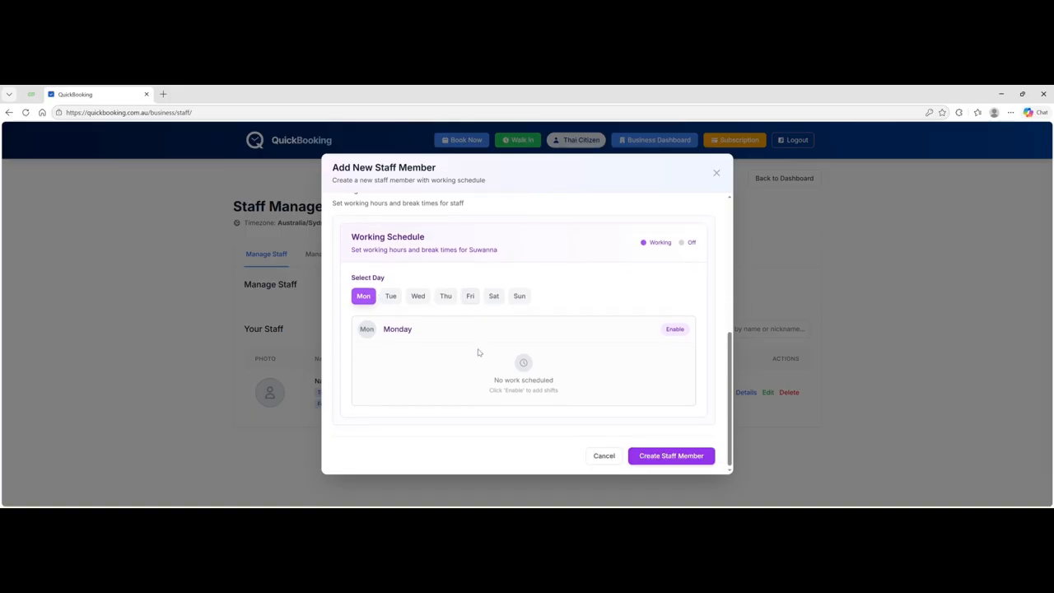
- Enable Monday and set Shift 1 from 10:00 AM to 09:00 PM
click(676, 328)
scroll(442, 343, down, 2)
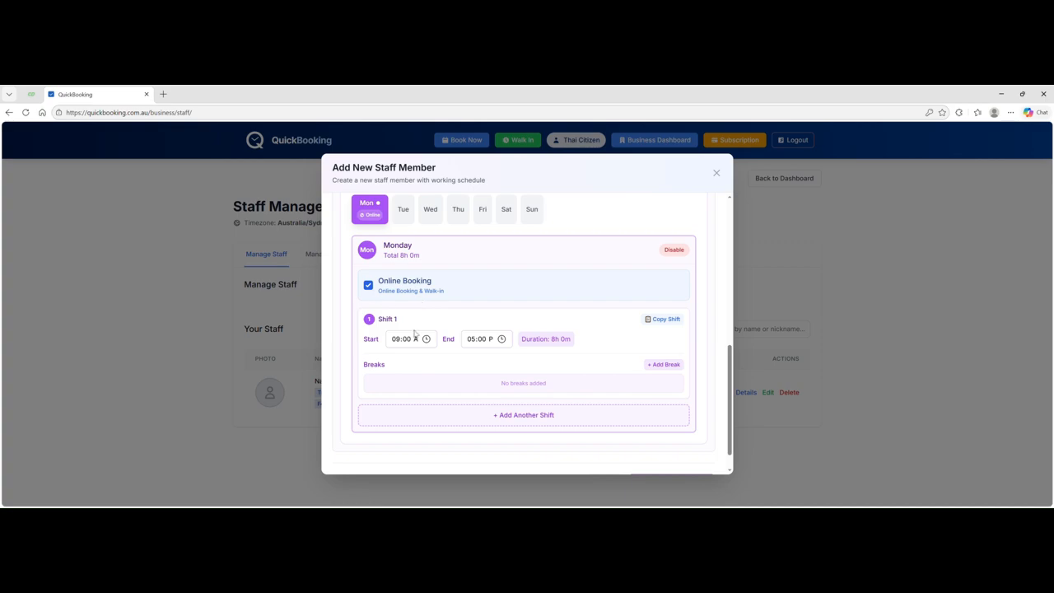
click(400, 383)
click(478, 434)
- Copy the Monday 10:00–21:00 shift to Tuesday, Wednesday, Thursday, Friday, Saturday and Sunday
click(665, 322)
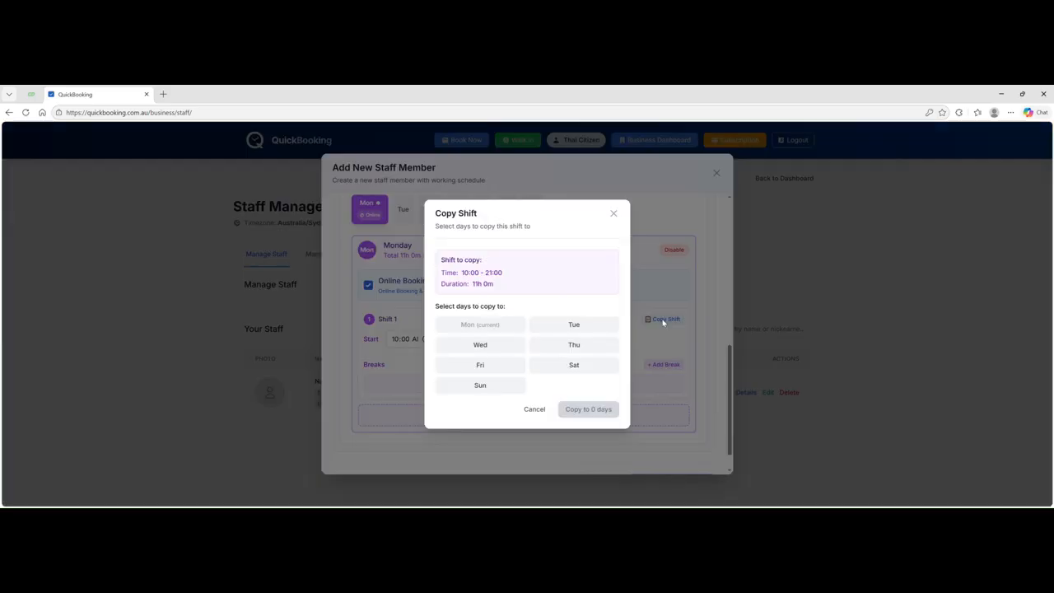
click(574, 325)
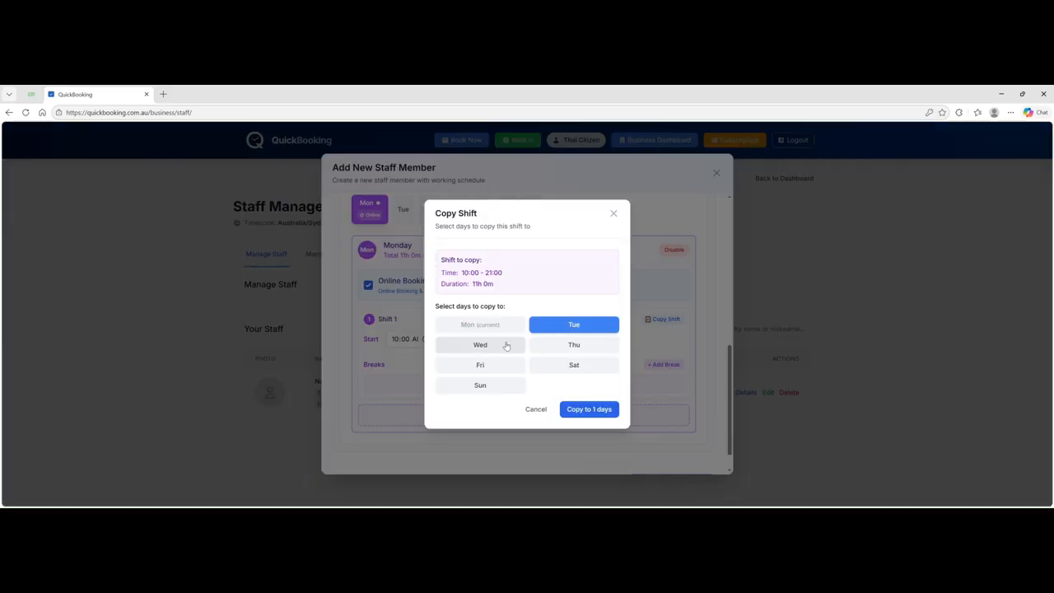
click(508, 345)
click(566, 346)
click(514, 365)
click(545, 367)
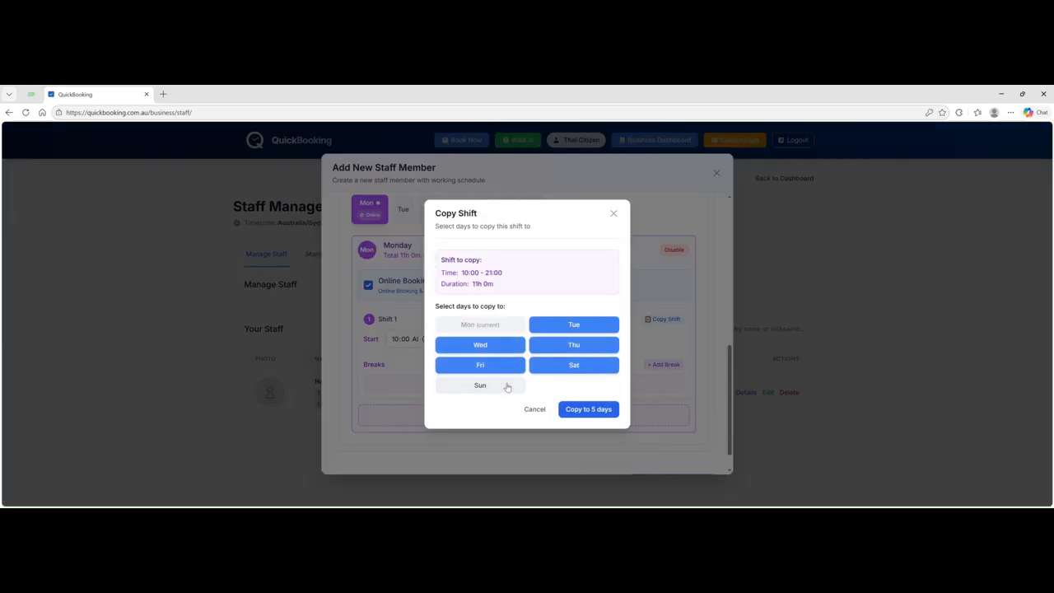
click(509, 386)
click(586, 410)
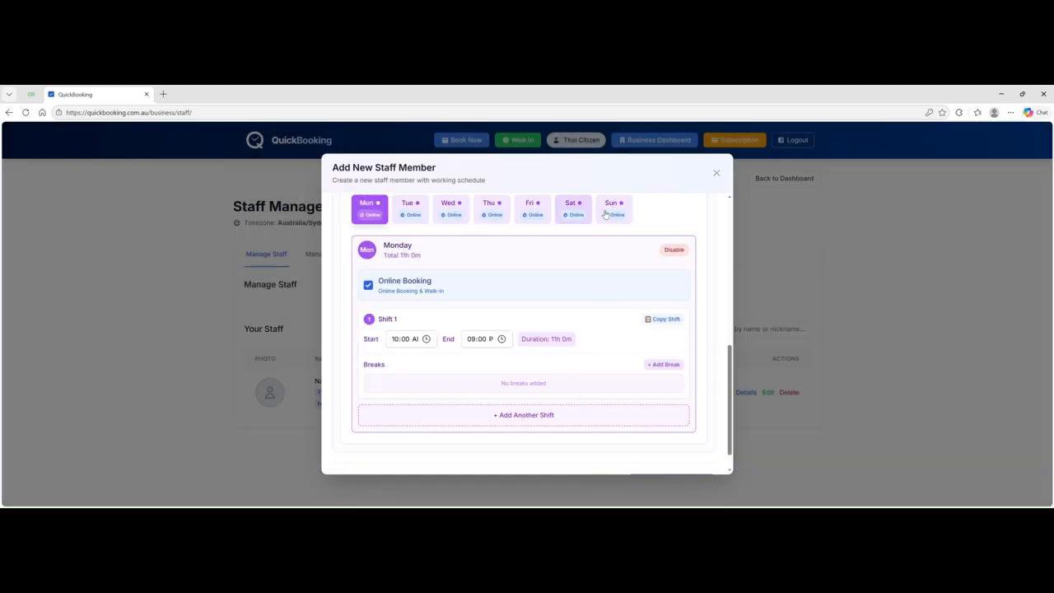
- Review the copied Saturday and Sunday schedules
click(572, 210)
click(617, 210)
click(580, 210)
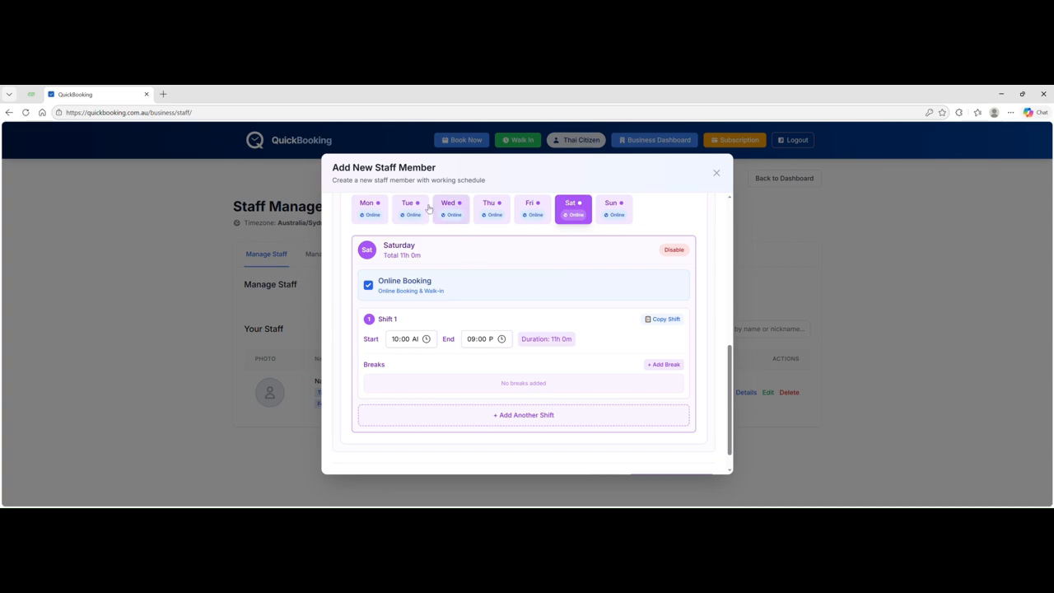
- Change Wednesday's start time to 03:00 PM and create the staff member
click(452, 214)
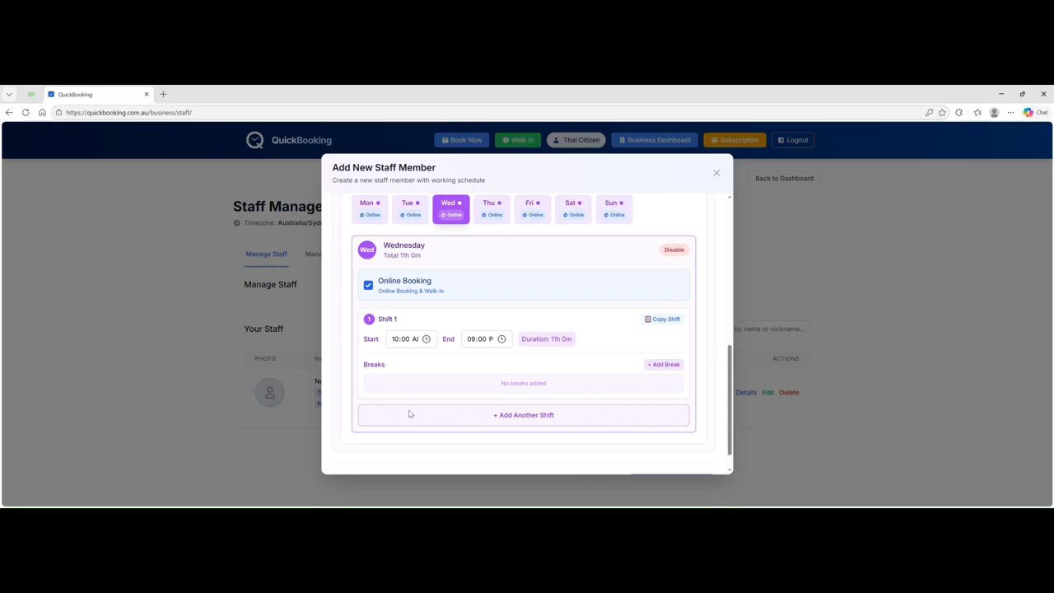
click(404, 444)
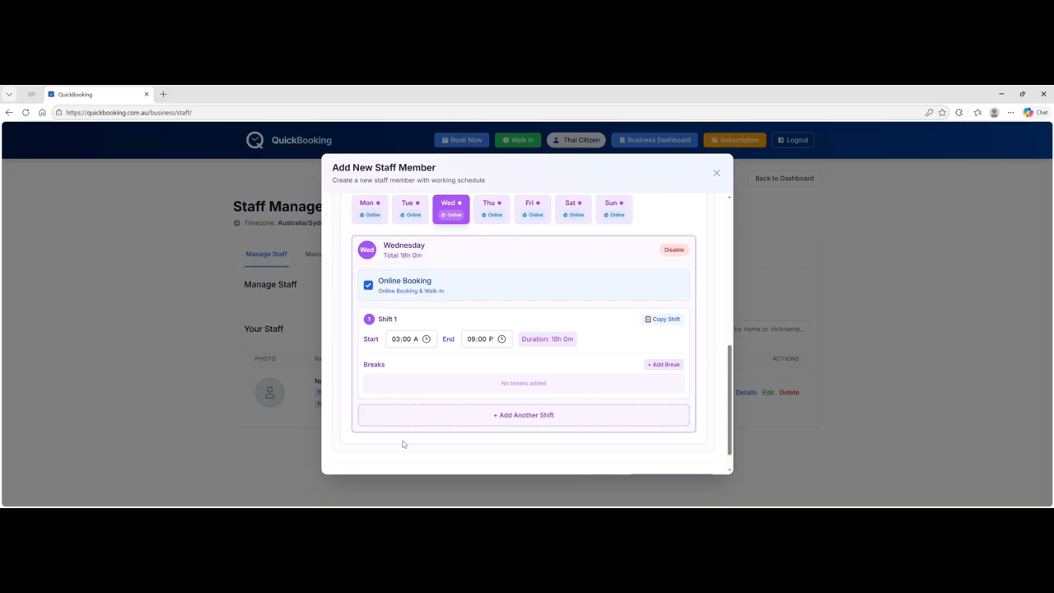
click(451, 376)
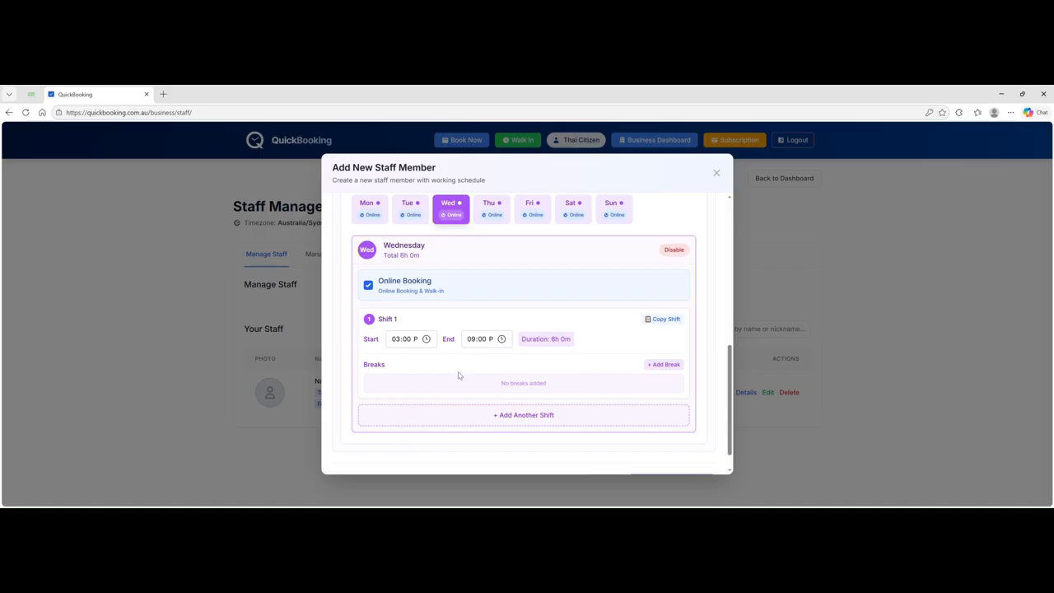
click(406, 343)
click(428, 341)
scroll(602, 349, down, 1)
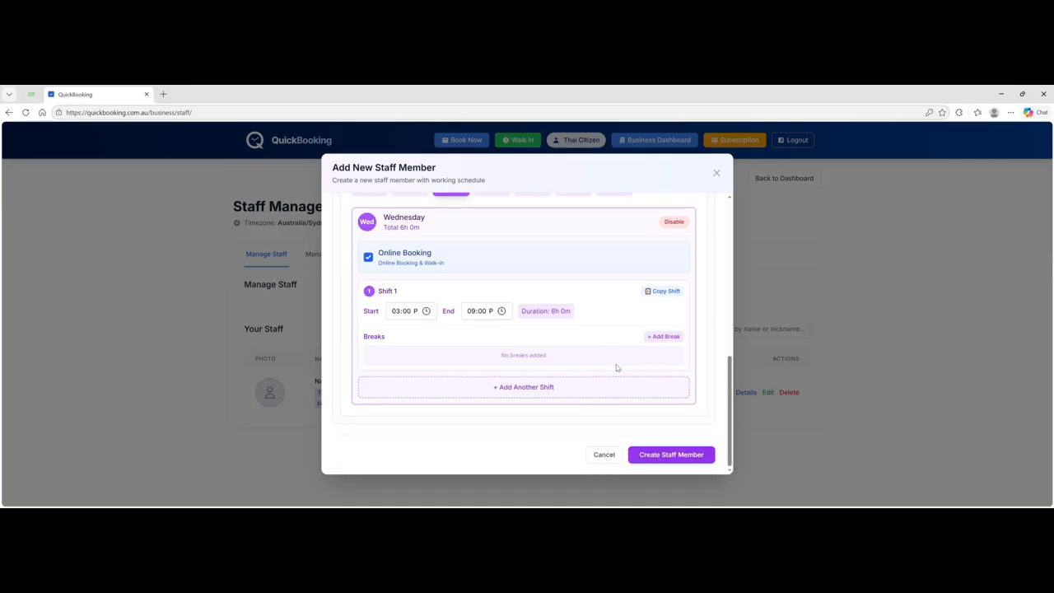
click(656, 455)
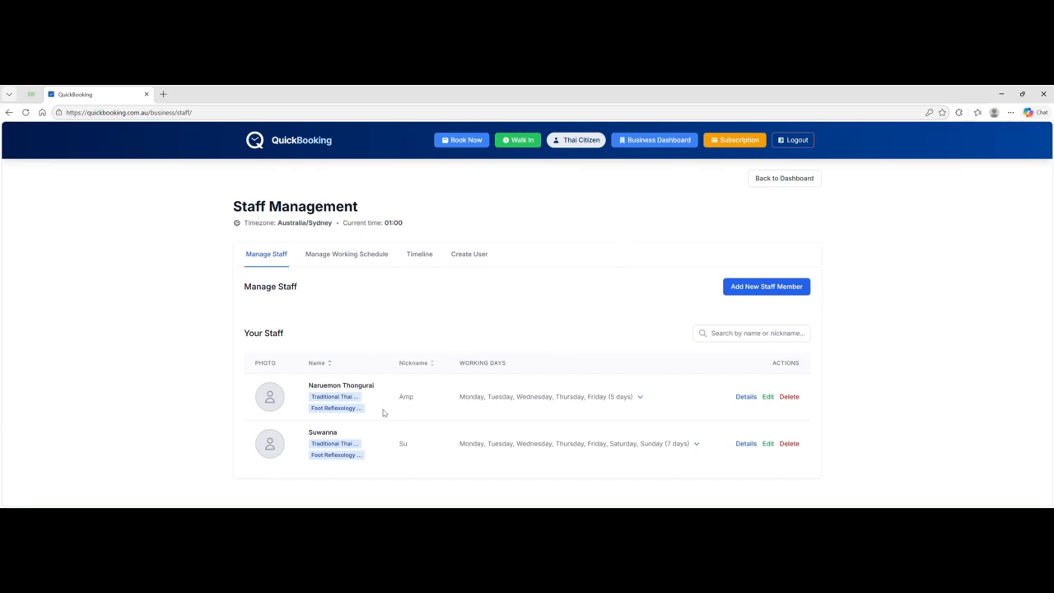
- Return to the business dashboard and open Manage Promotions
click(647, 143)
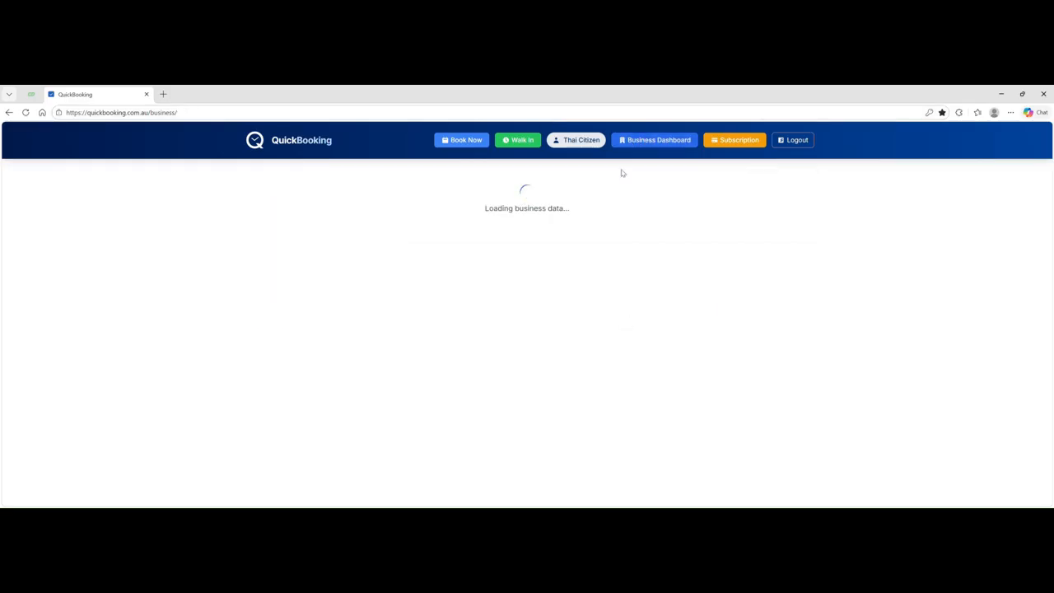
scroll(511, 311, down, 1)
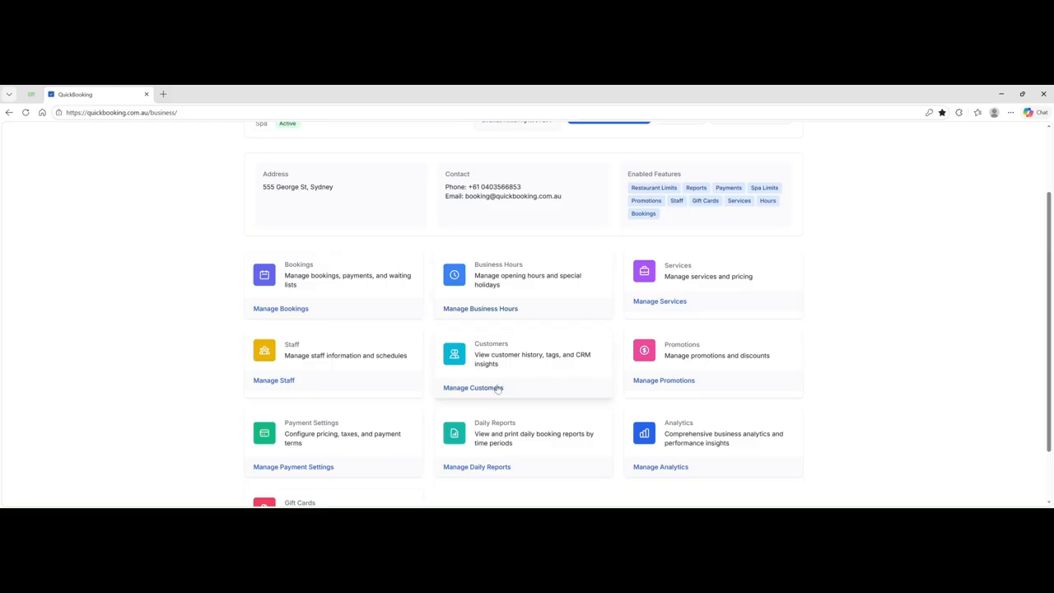
click(682, 381)
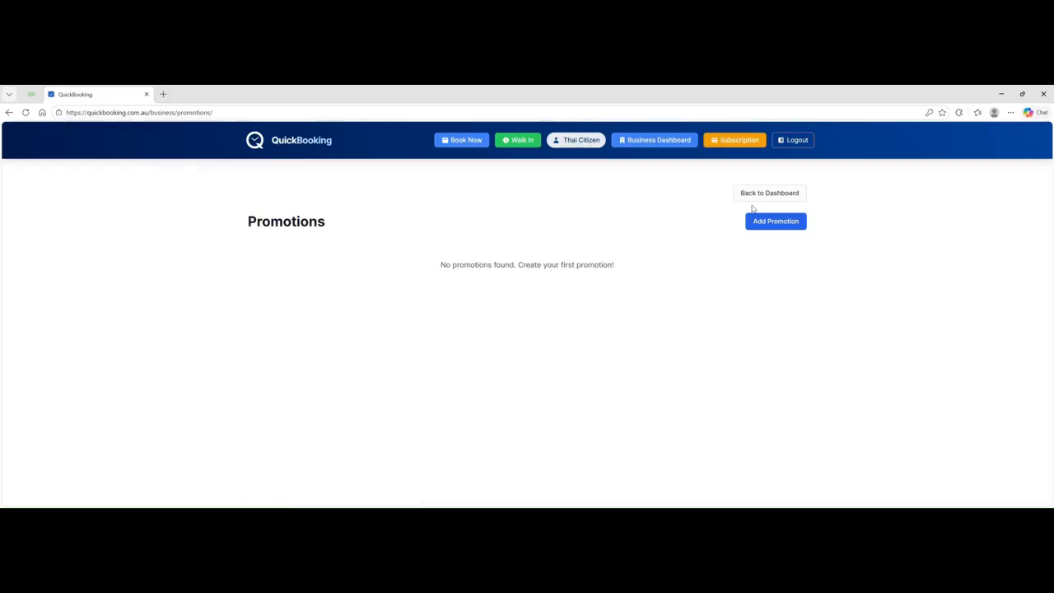
click(754, 222)
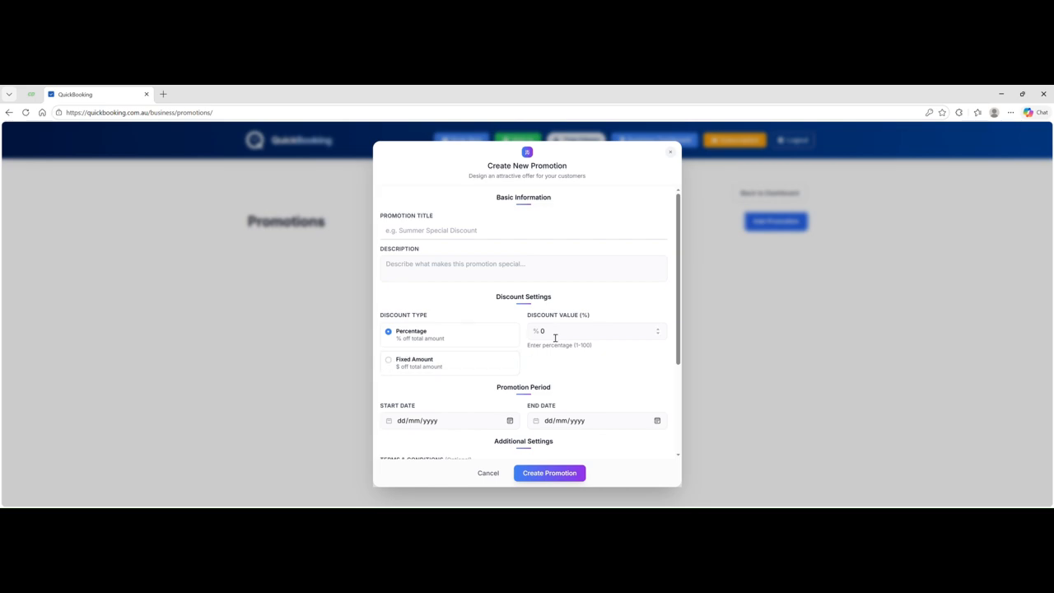
scroll(494, 379, down, 1)
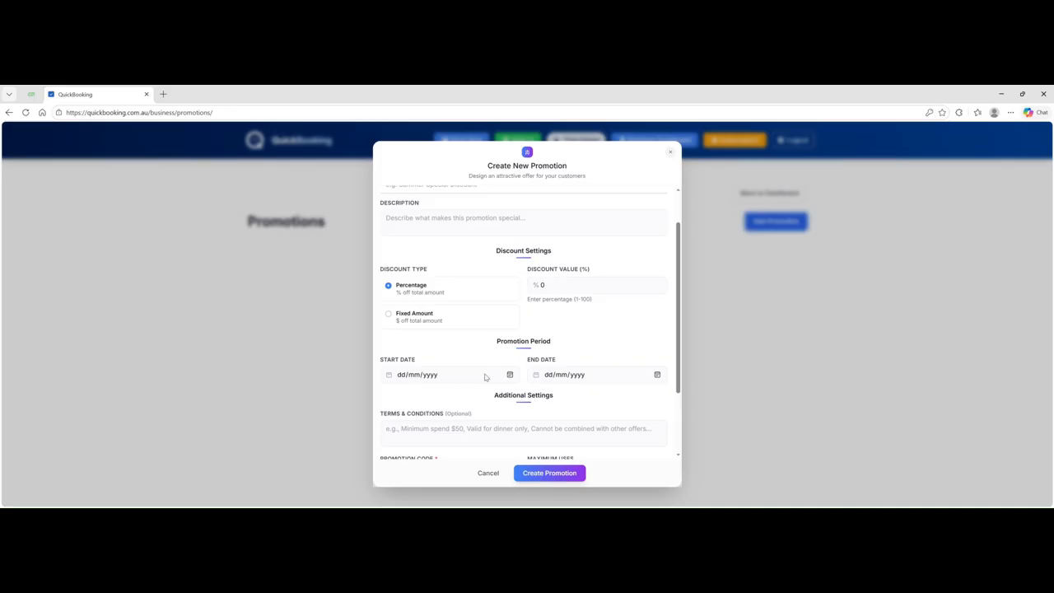
scroll(531, 373, down, 2)
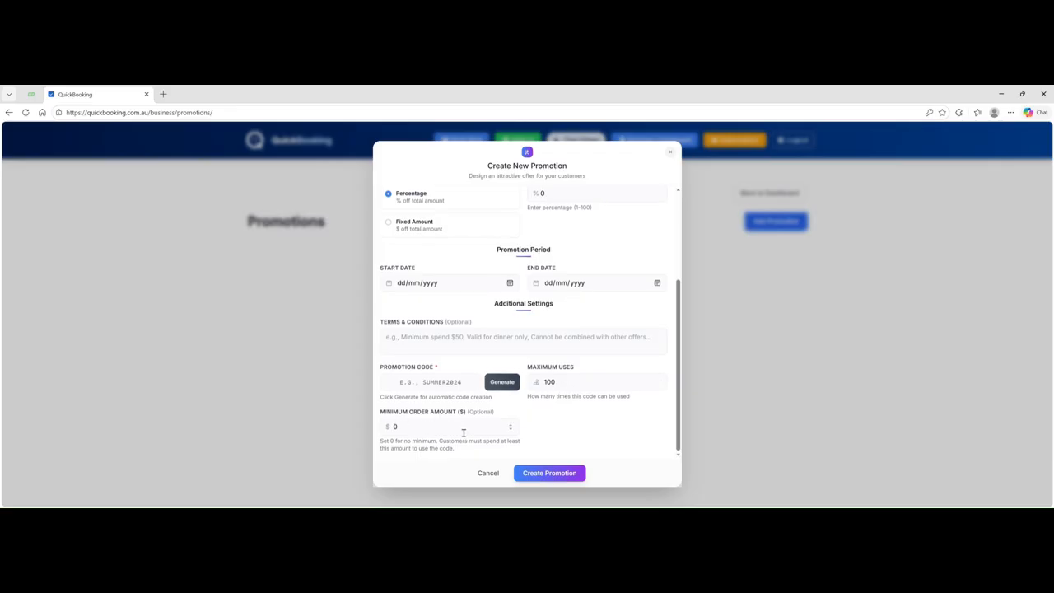
click(488, 474)
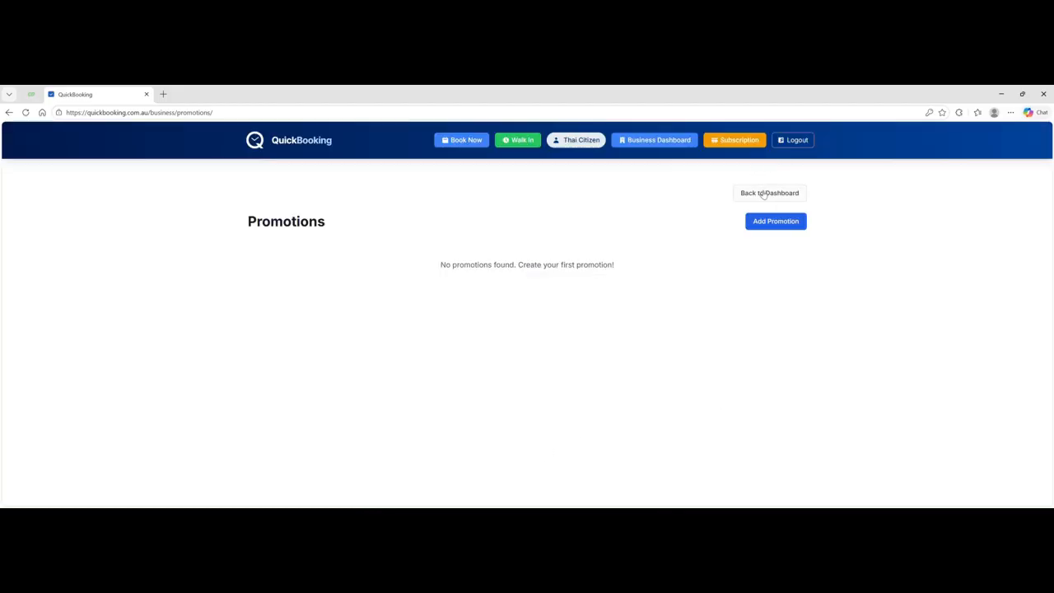
- Go back to the business dashboard and open Manage Payment Settings
click(659, 140)
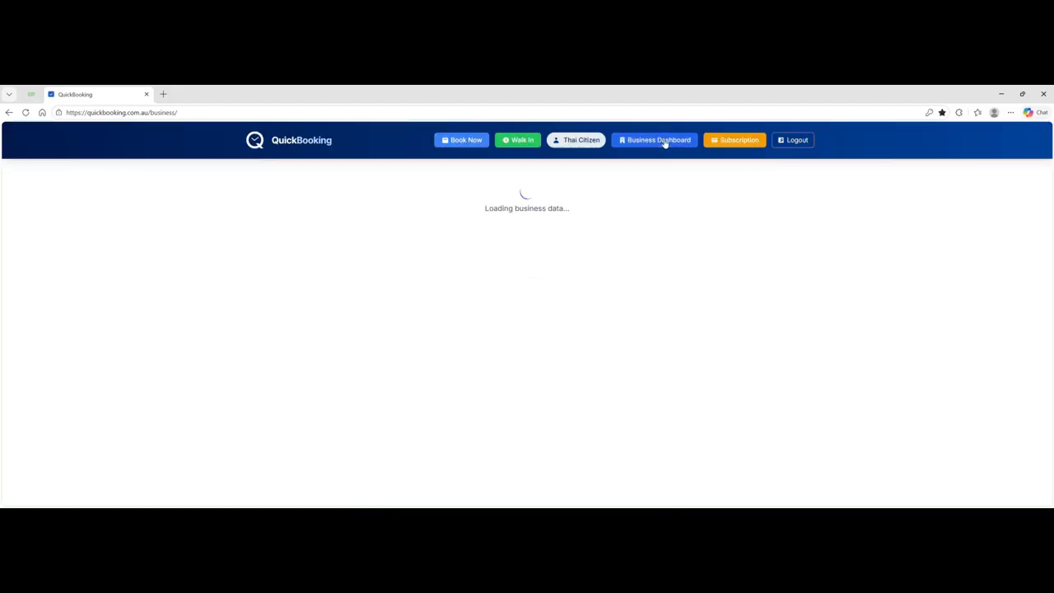
scroll(620, 316, down, 2)
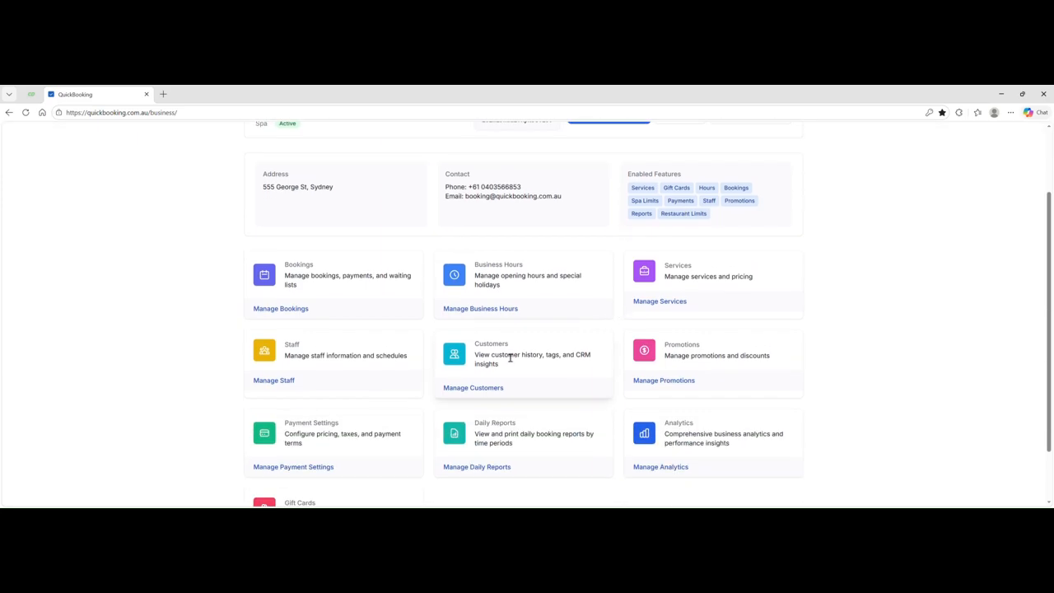
scroll(579, 357, down, 1)
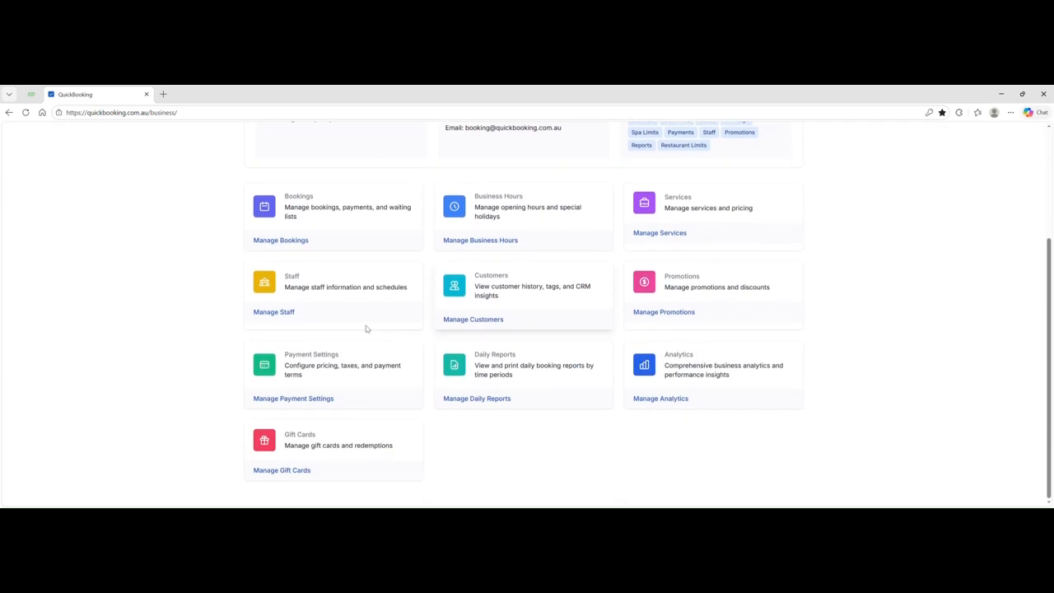
click(295, 400)
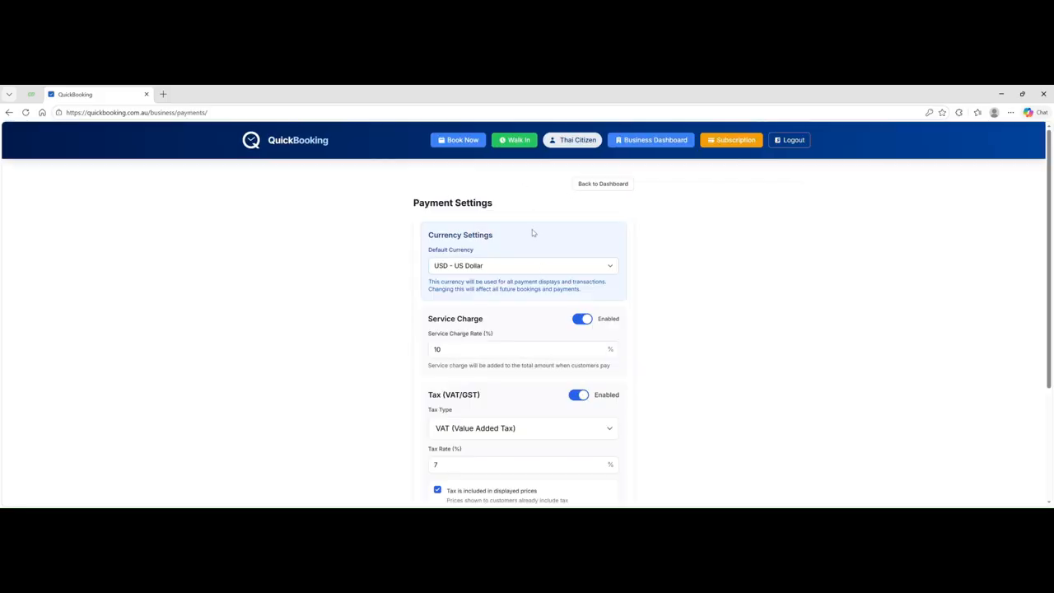
- Set the currency to AUD, disable the service charge, and switch tax to GST at 10%
scroll(534, 227, down, 1)
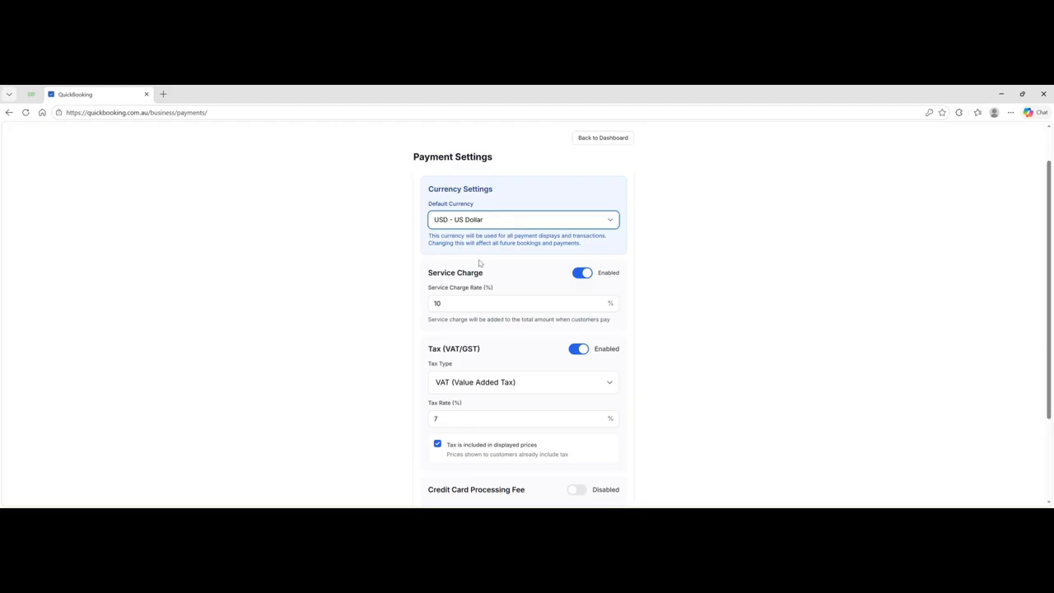
click(479, 287)
click(580, 276)
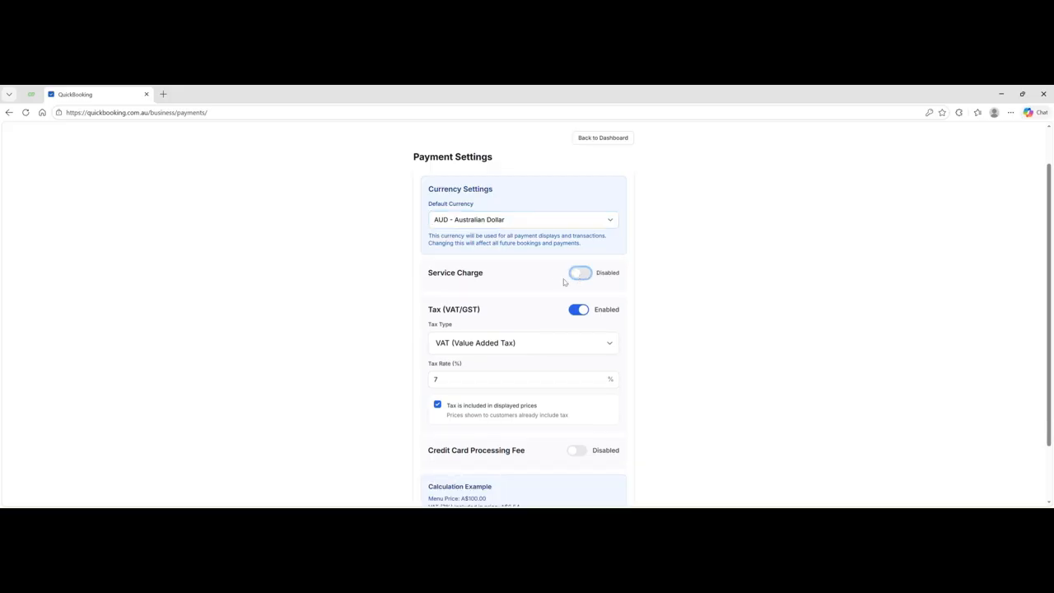
scroll(528, 277, down, 1)
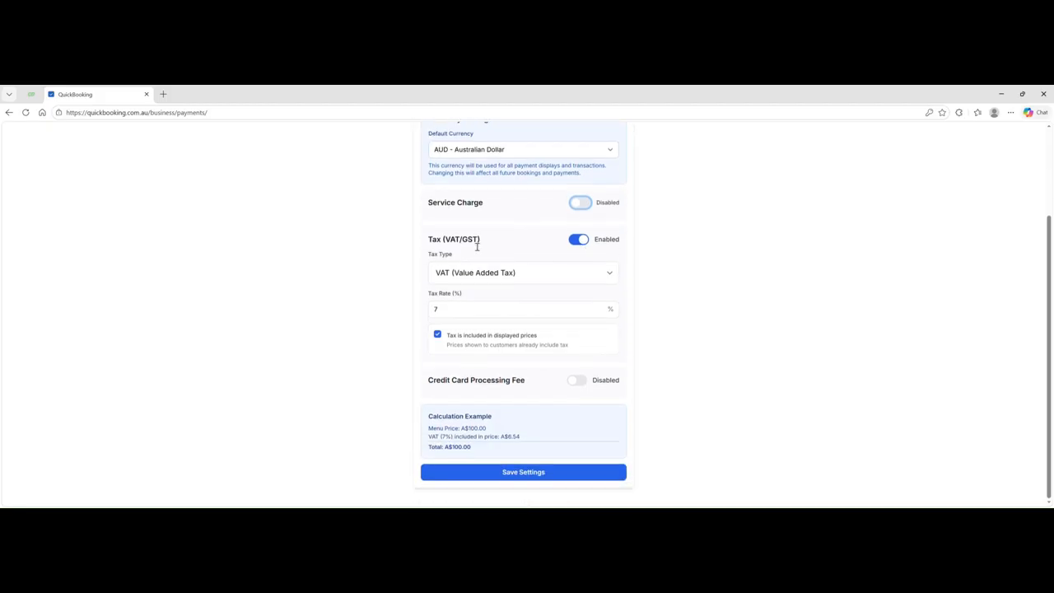
click(537, 275)
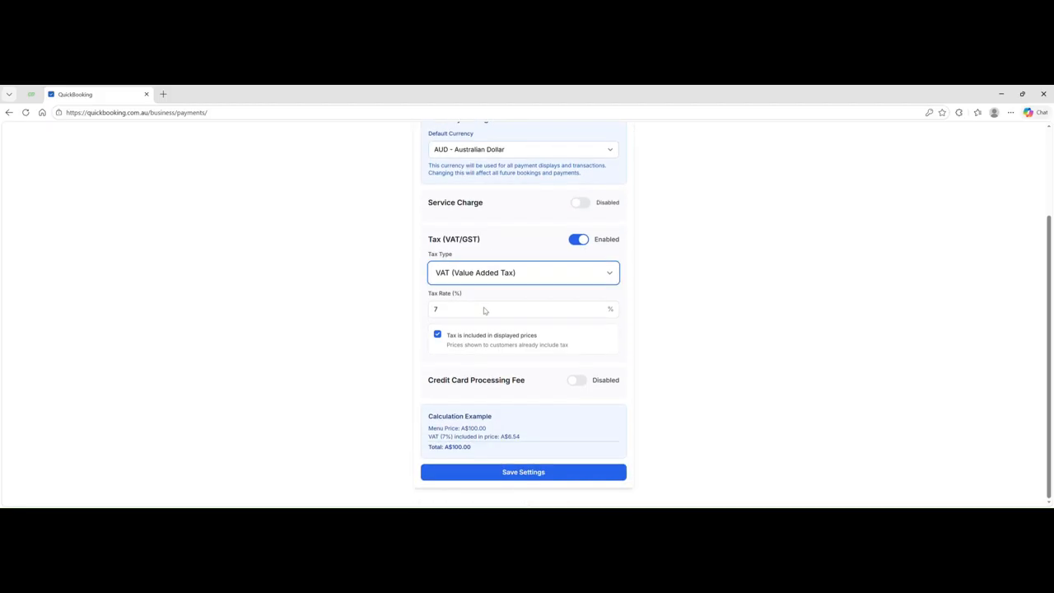
key(Down)
click(431, 308)
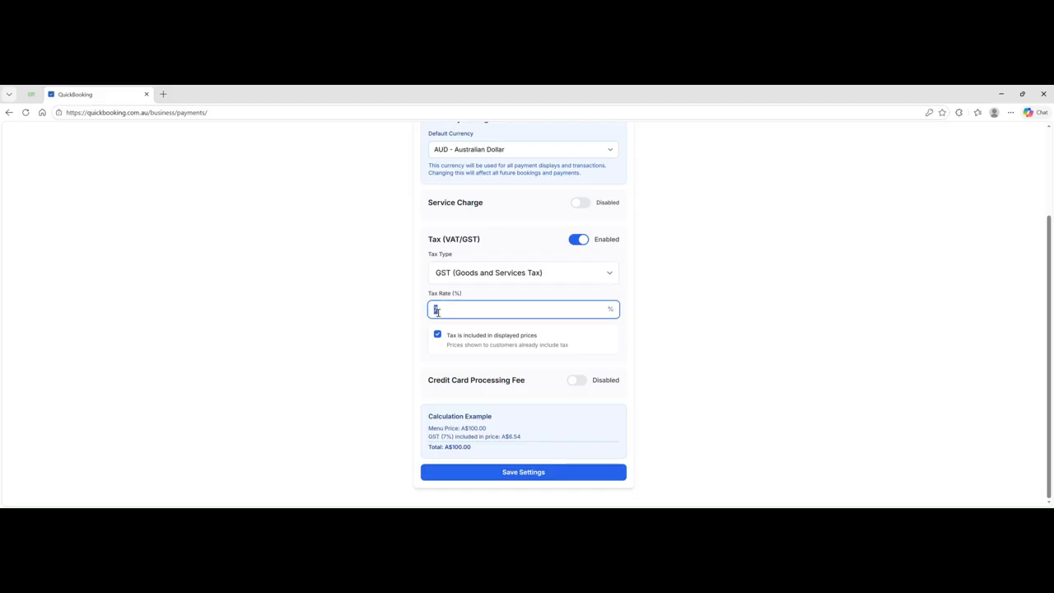
text(10)
click(402, 340)
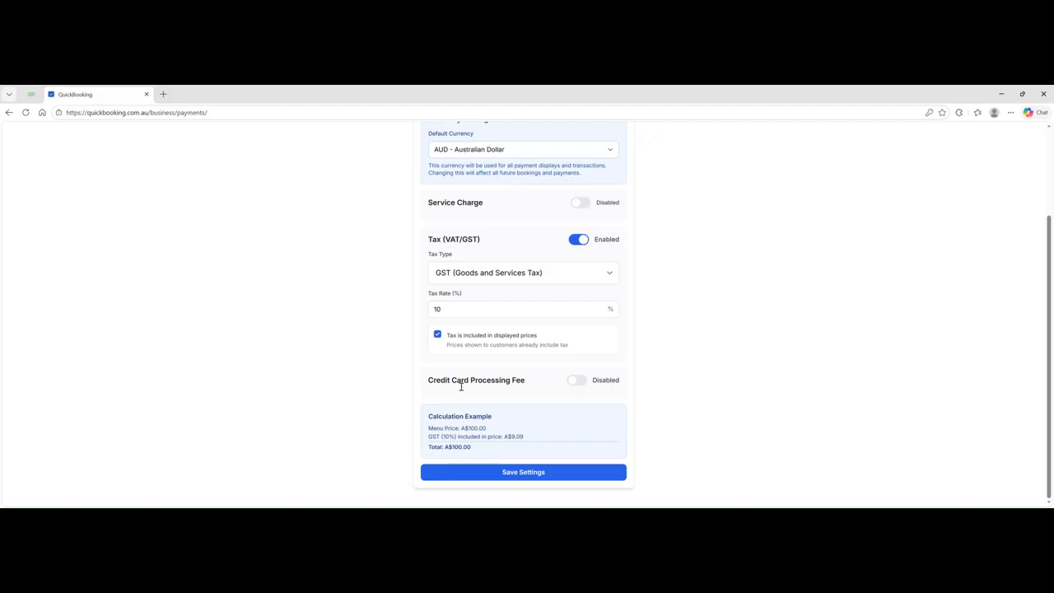
- Try enabling a 1.5% credit card processing fee, then turn it back off
click(581, 382)
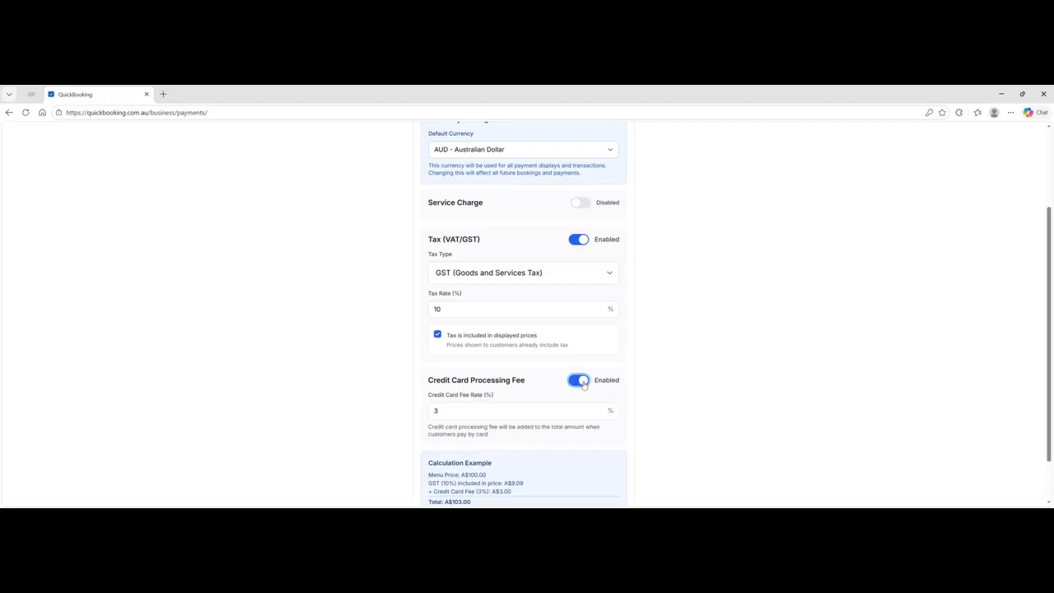
double_click(464, 414)
text(1.5)
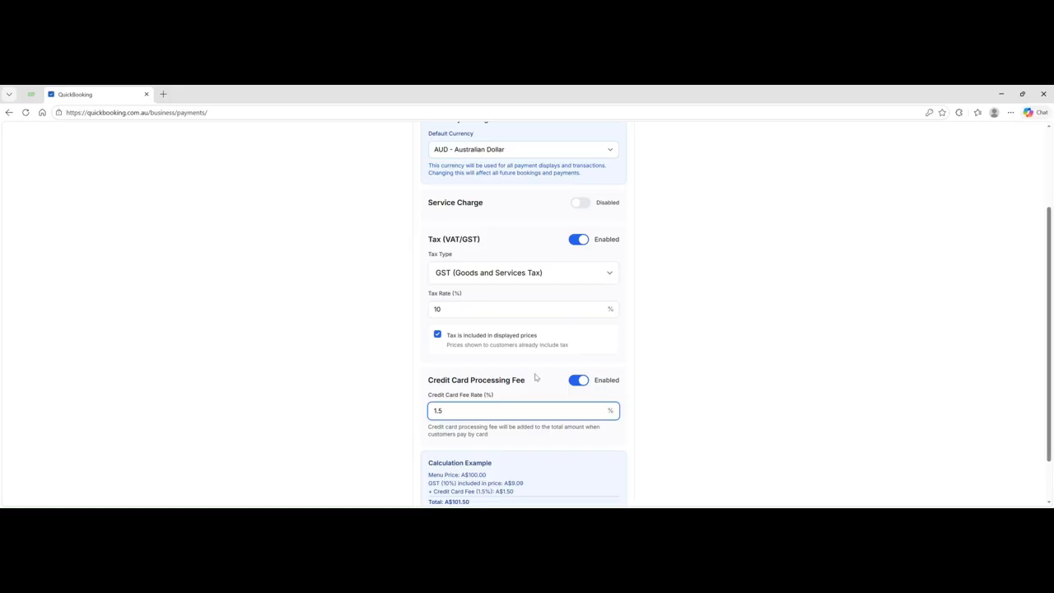
scroll(535, 377, down, 1)
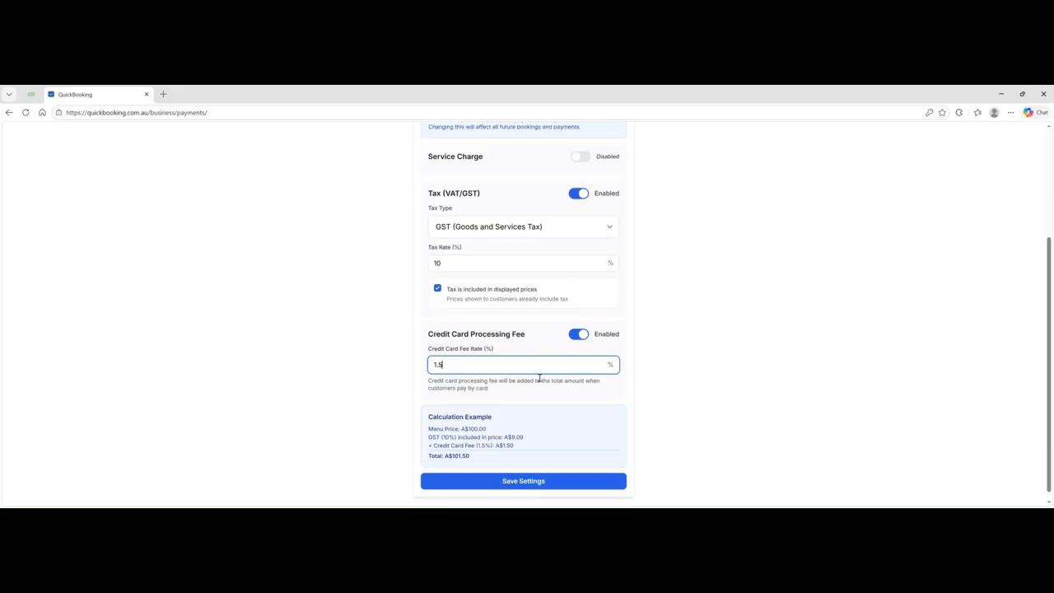
click(578, 336)
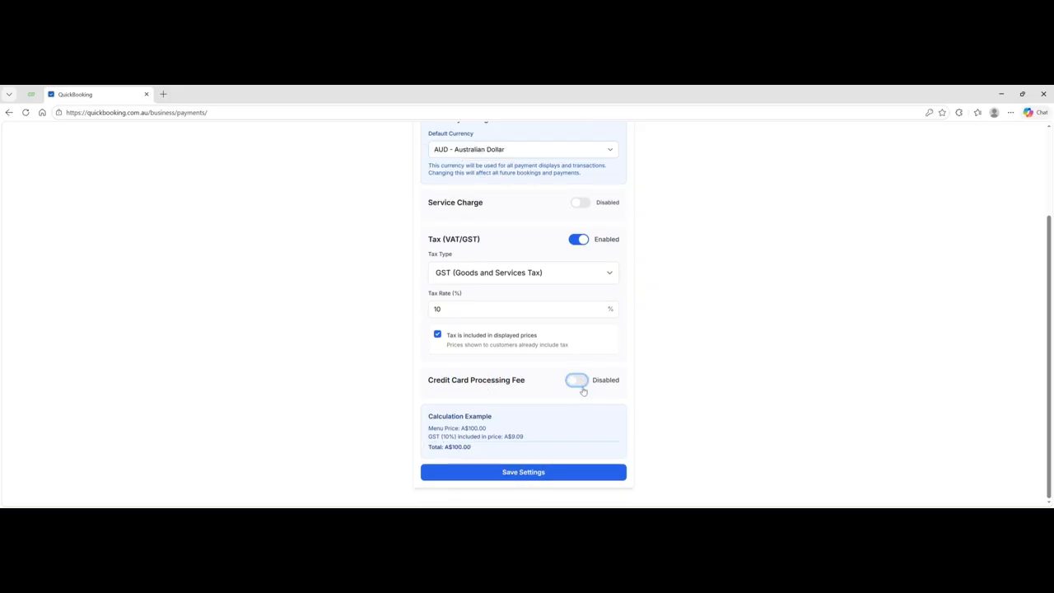
- Save the payment settings and scroll through them to review
click(518, 474)
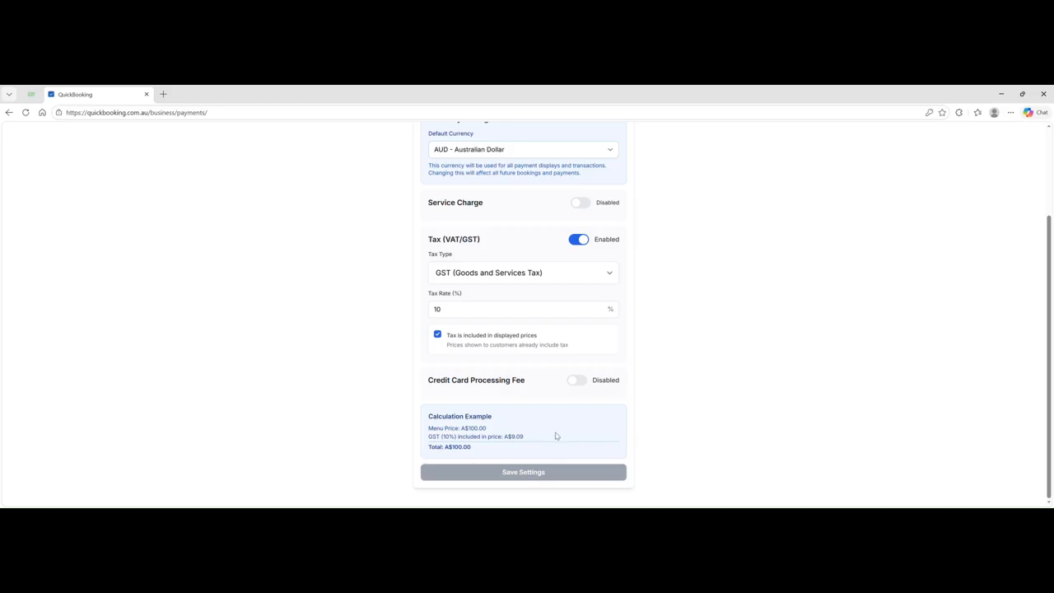
scroll(543, 474, up, 3)
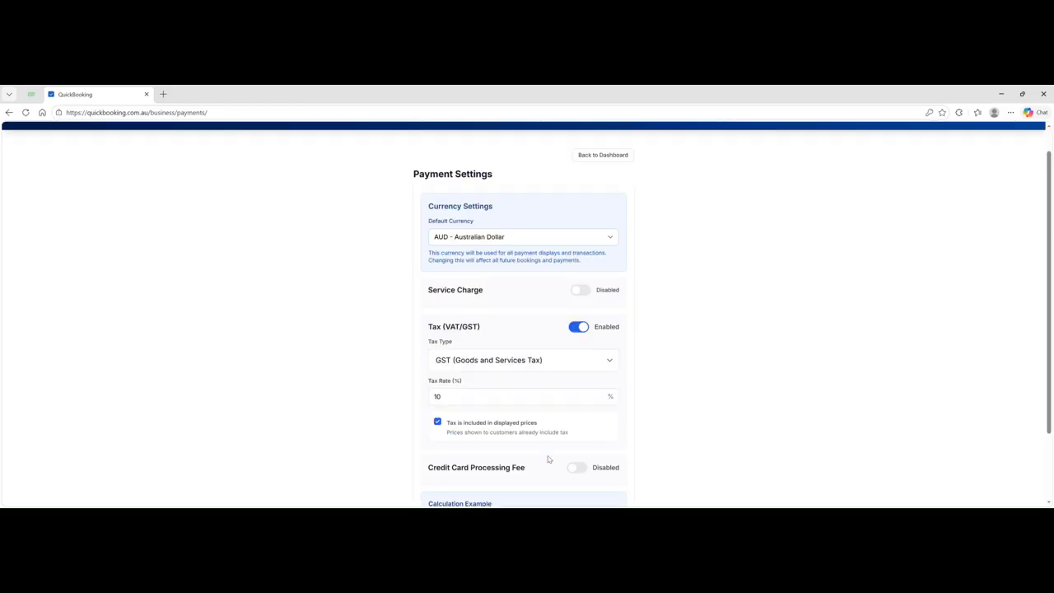
scroll(555, 456, down, 3)
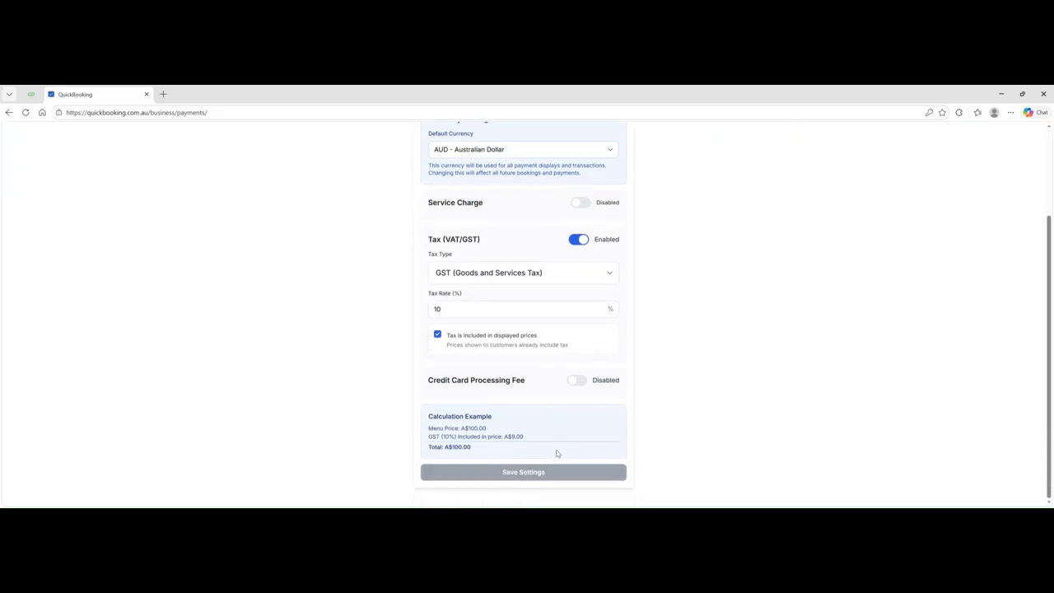
scroll(591, 153, up, 3)
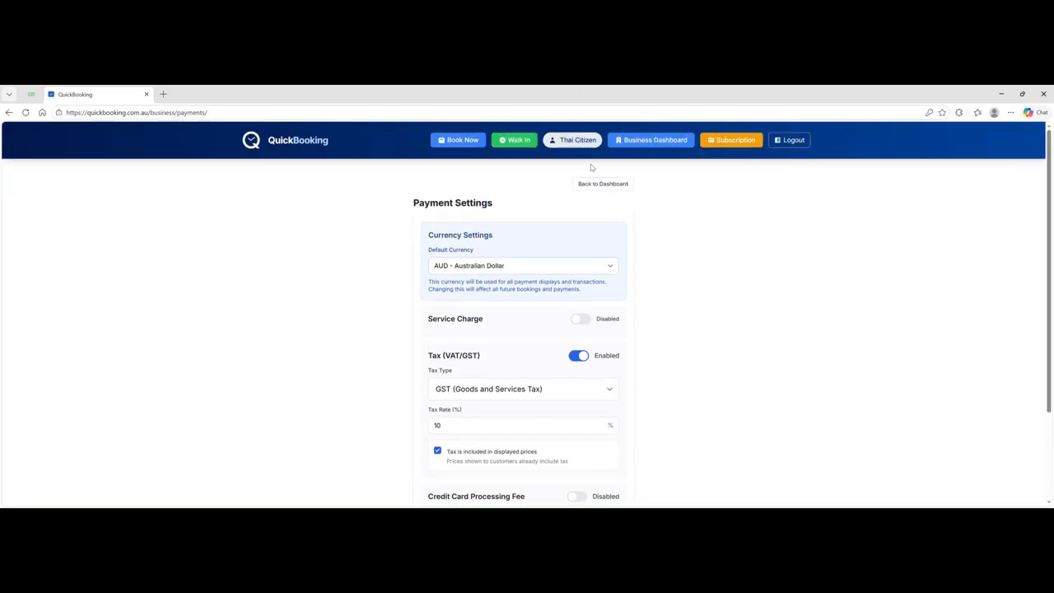
- Reopen Payment Settings to confirm AUD and 10% GST were kept, then return to the dashboard
click(604, 184)
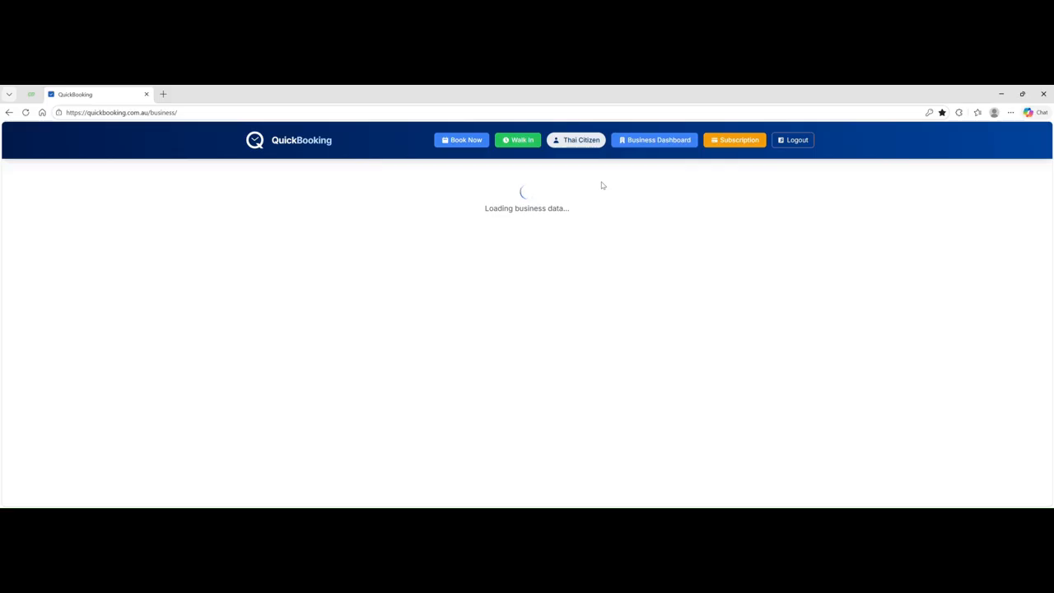
scroll(335, 350, down, 4)
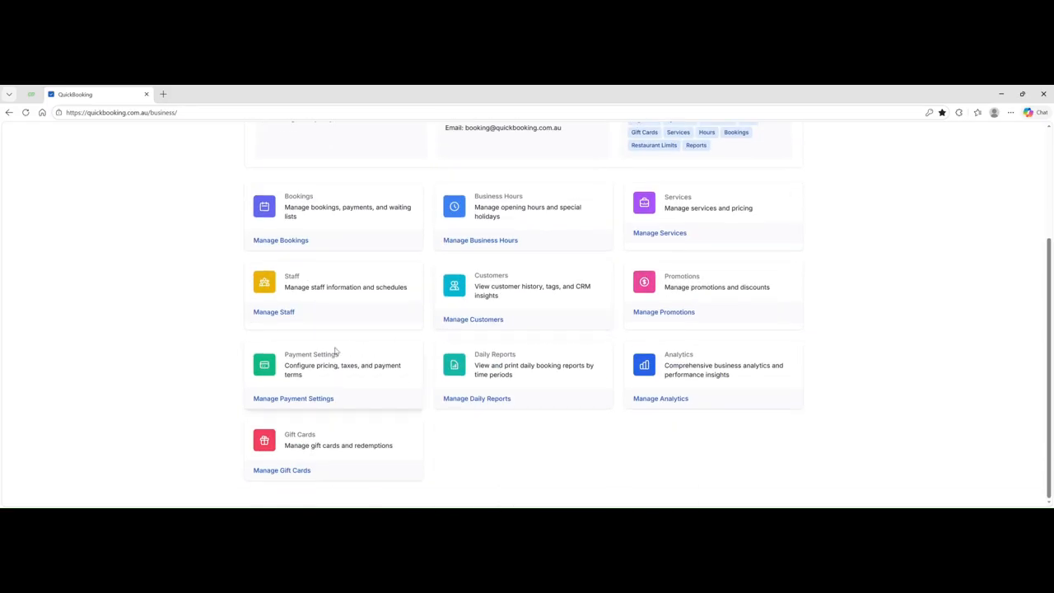
click(305, 398)
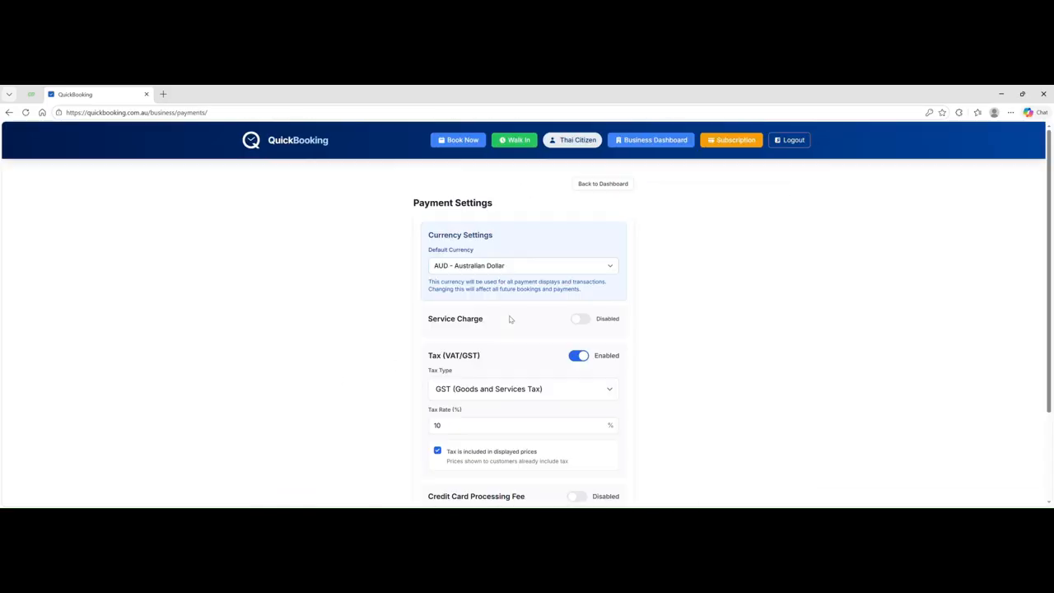
scroll(510, 319, down, 3)
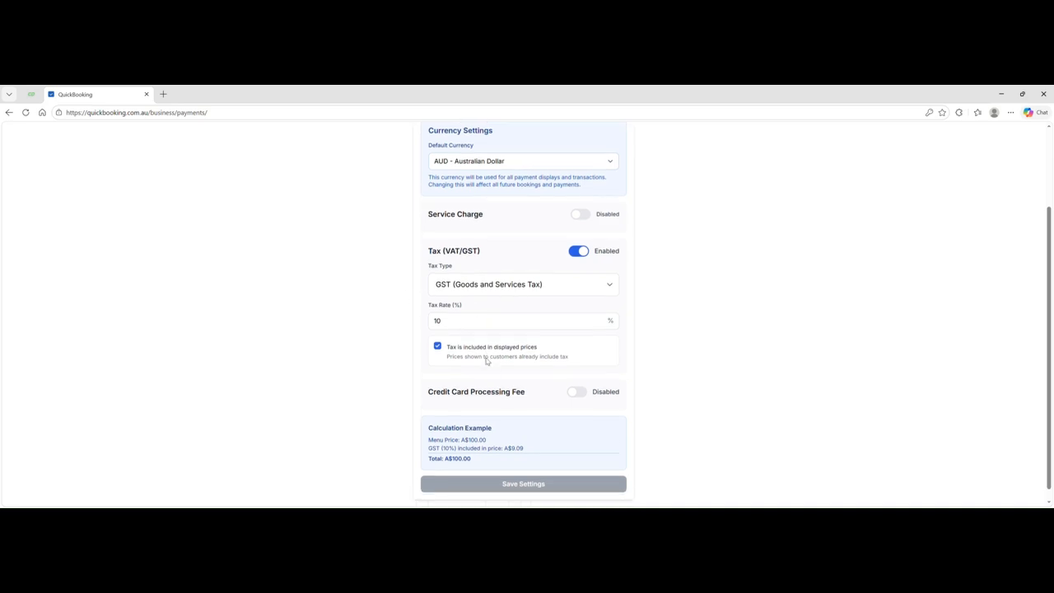
scroll(625, 211, up, 3)
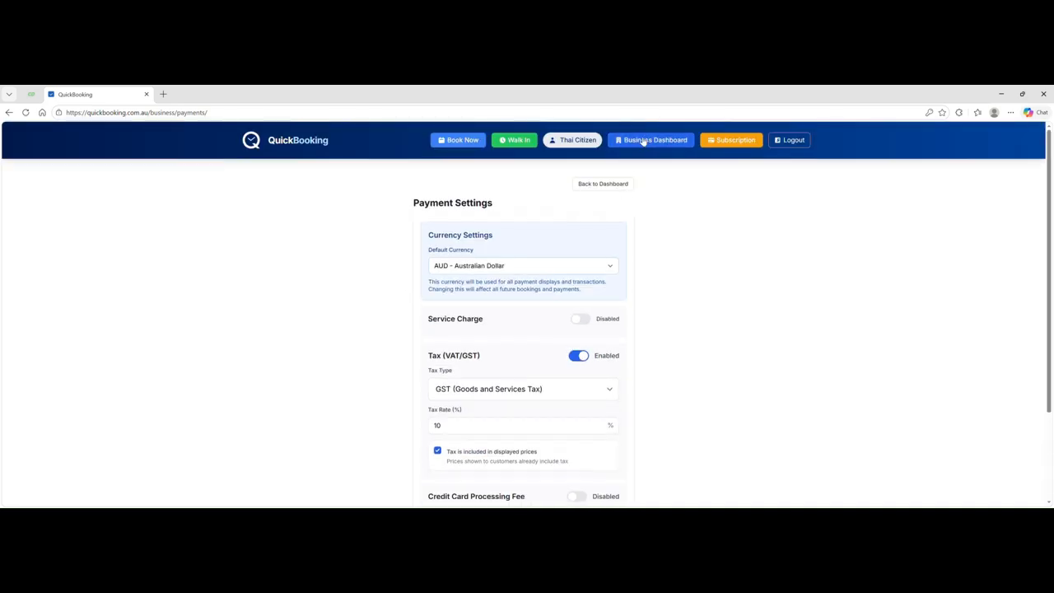
click(657, 141)
scroll(581, 325, down, 3)
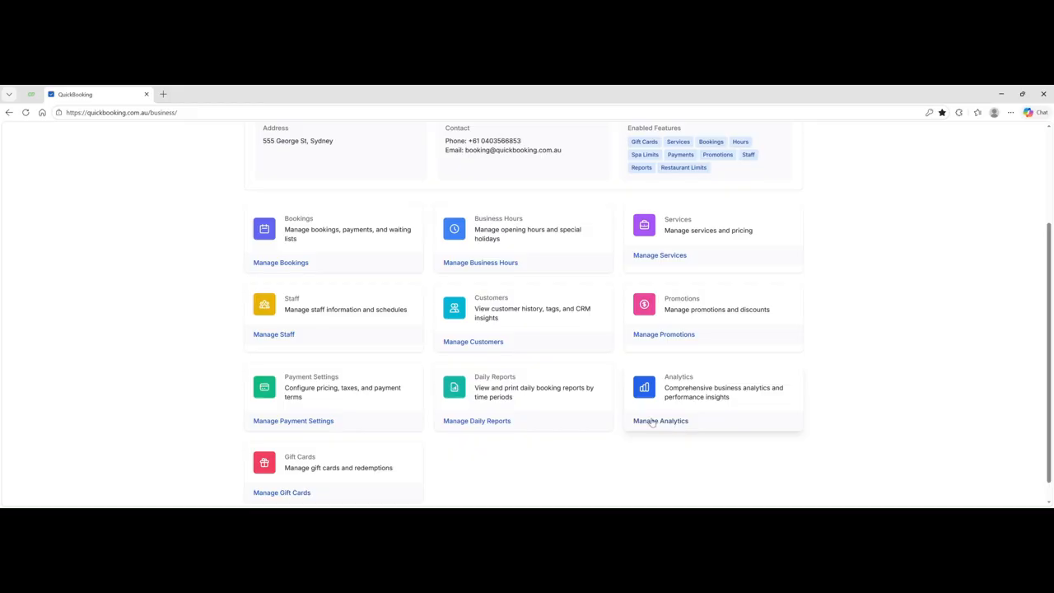
scroll(701, 400, down, 1)
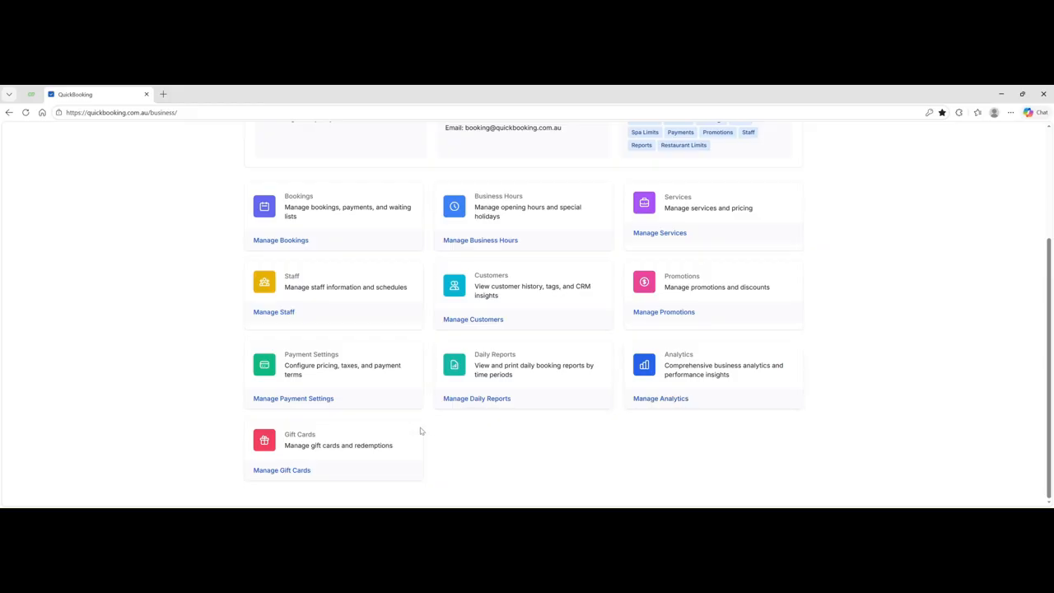
- Start a new gift card in Gift Card Management with an amount of 100
click(280, 471)
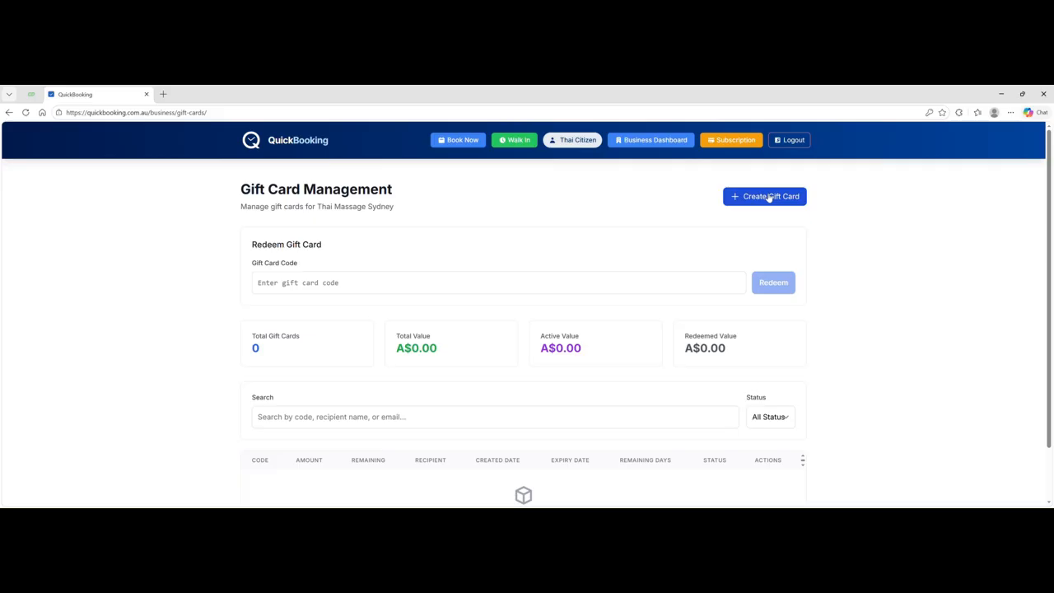
click(763, 196)
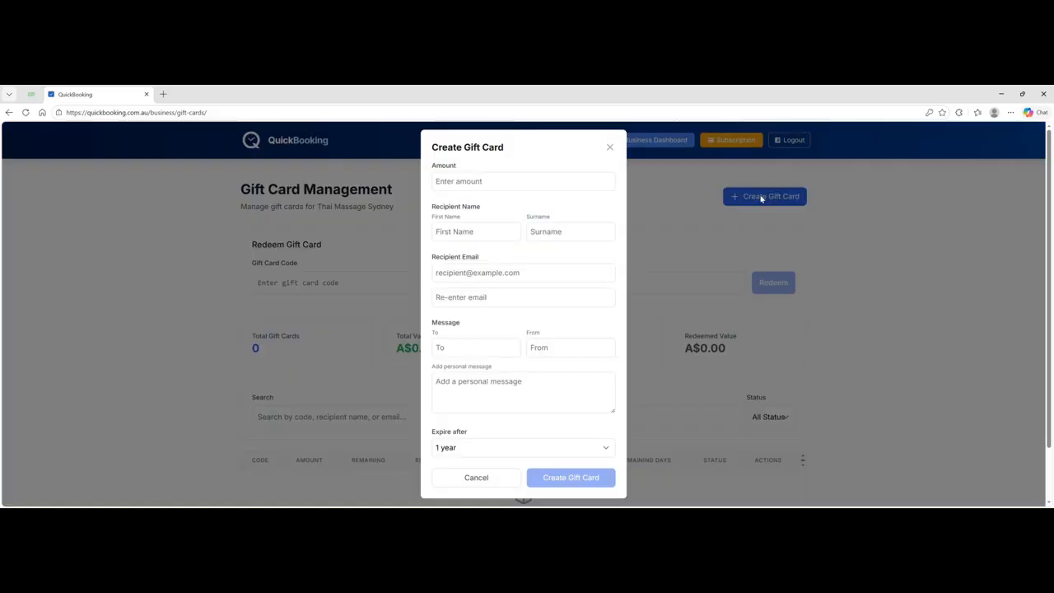
click(461, 183)
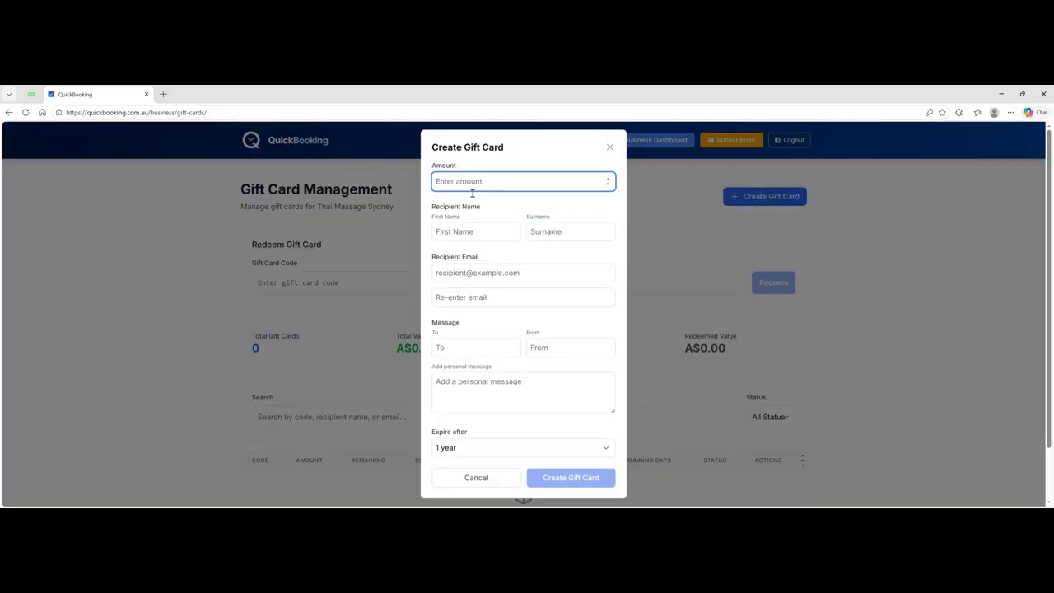
text(4)
key(BackSpace)
text(100)
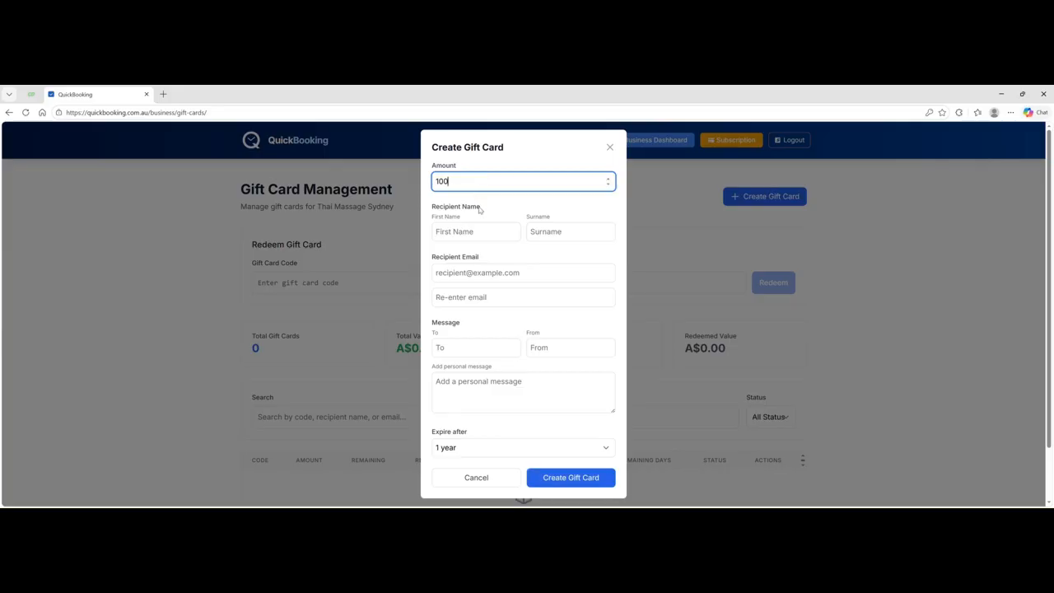
- Enter the recipient's first name, surname and e-mail, and paste the e-mail into the confirmation field
click(484, 232)
text(John)
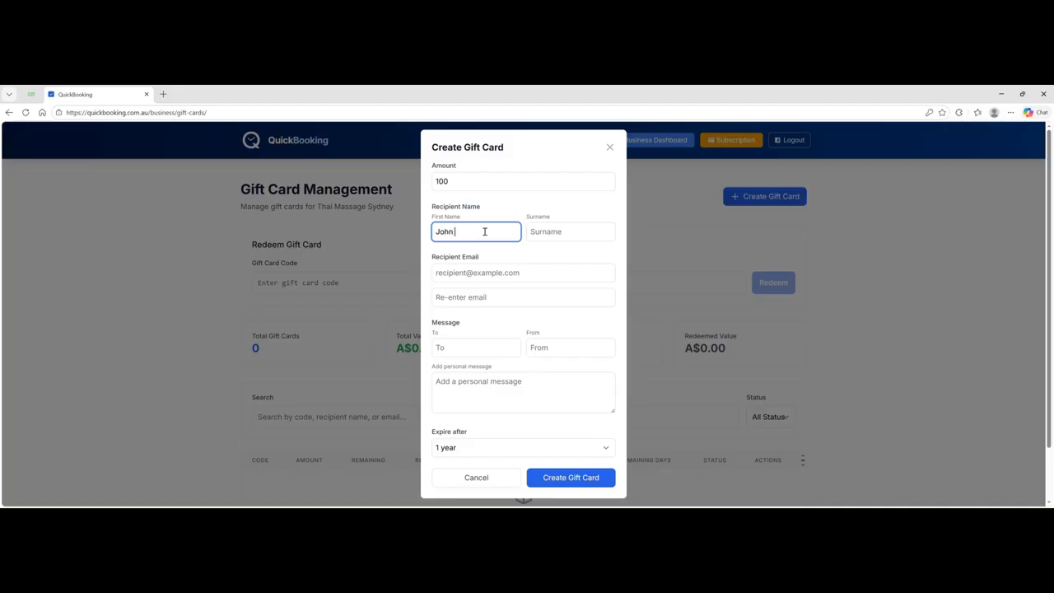
click(560, 239)
text(Aussie)
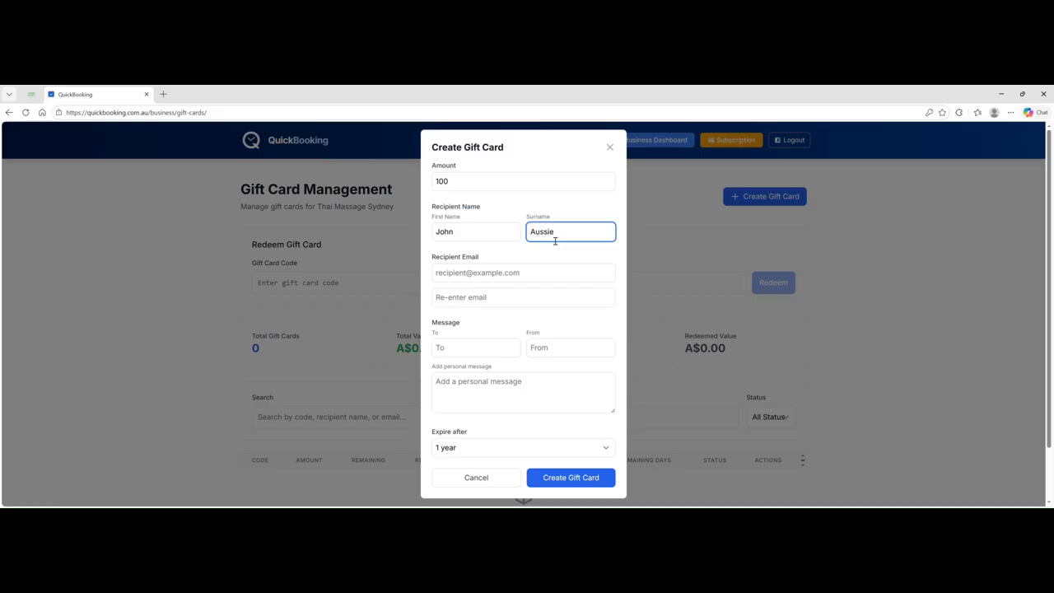
click(467, 278)
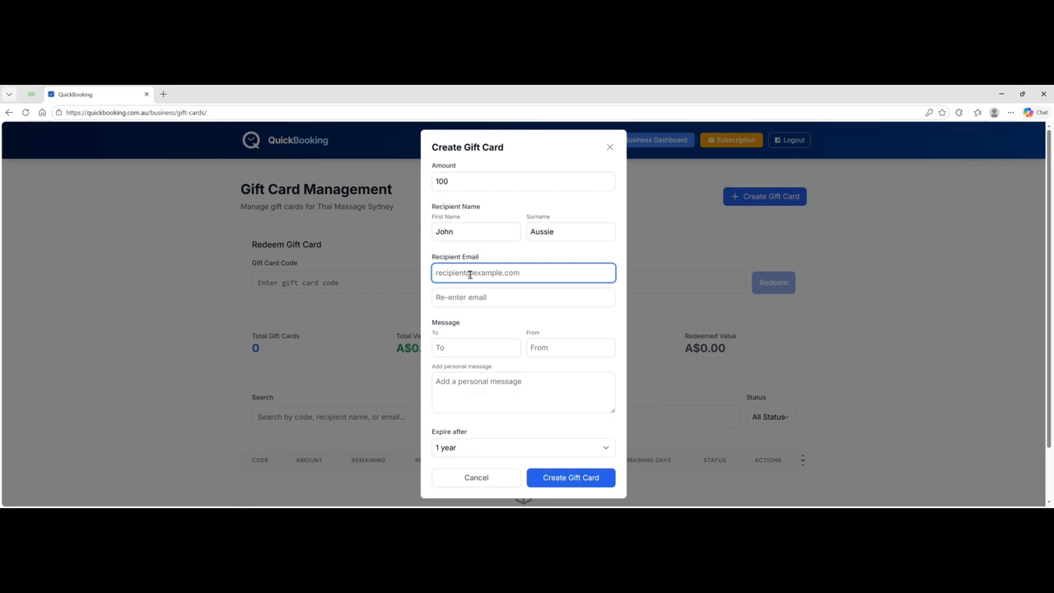
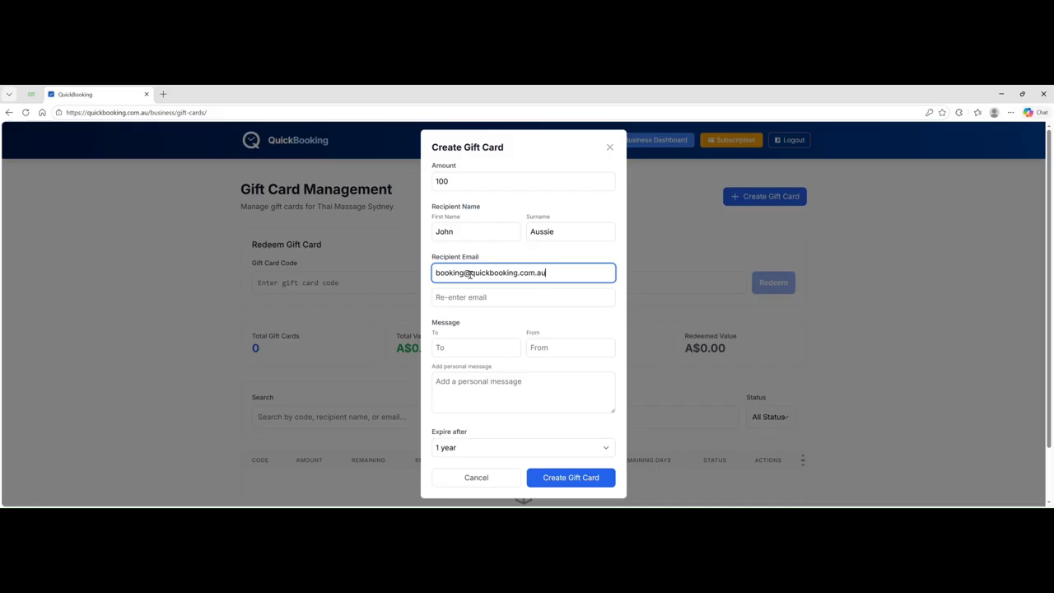
drag(546, 273, 384, 270)
key(ctrl+c)
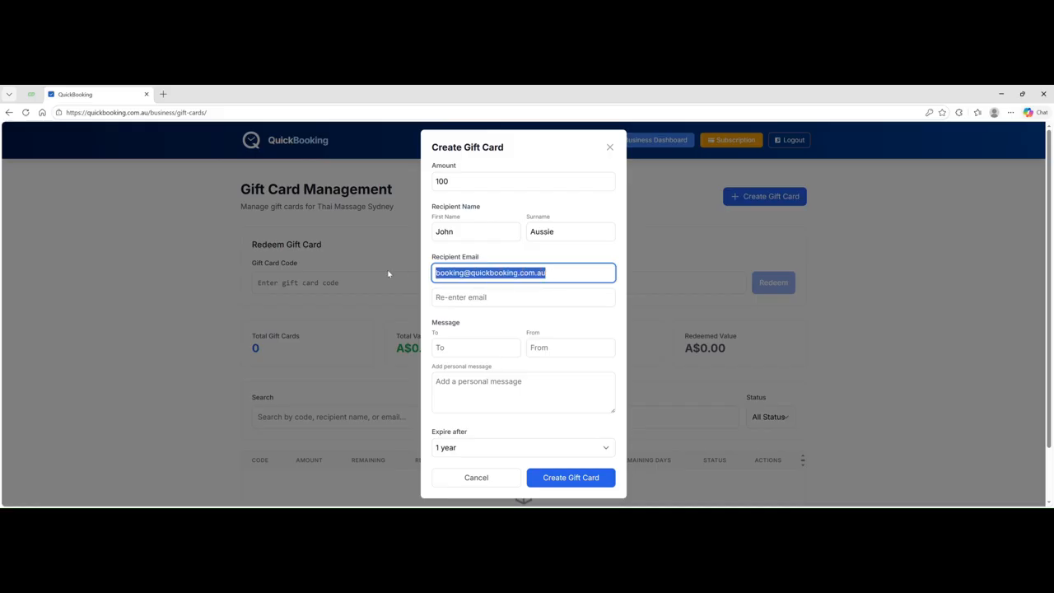
click(443, 298)
key(ctrl+v)
- Fill in the gift card's To and From names
scroll(483, 335, down, 1)
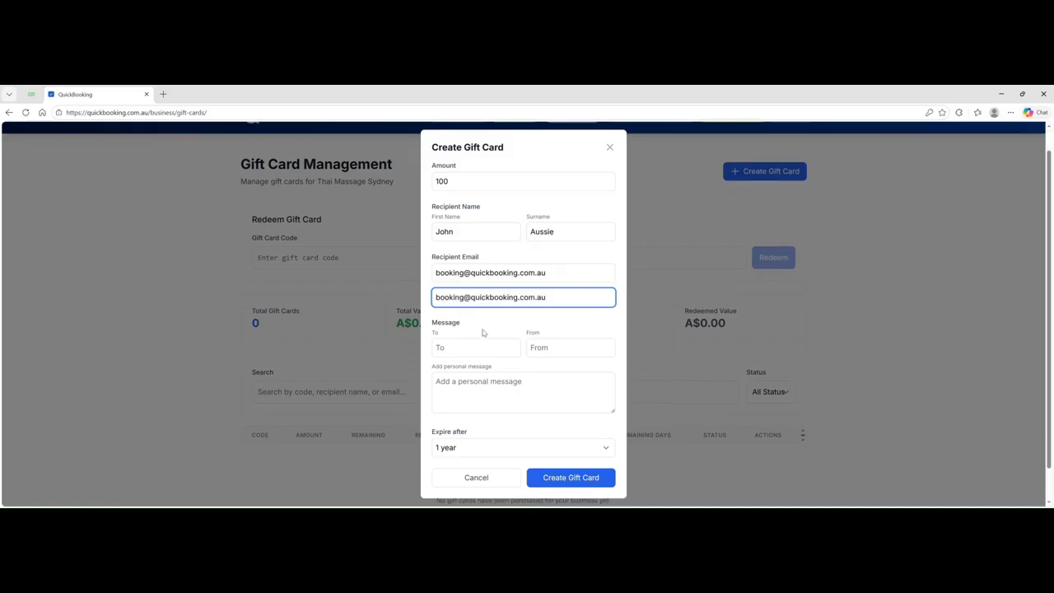
click(463, 349)
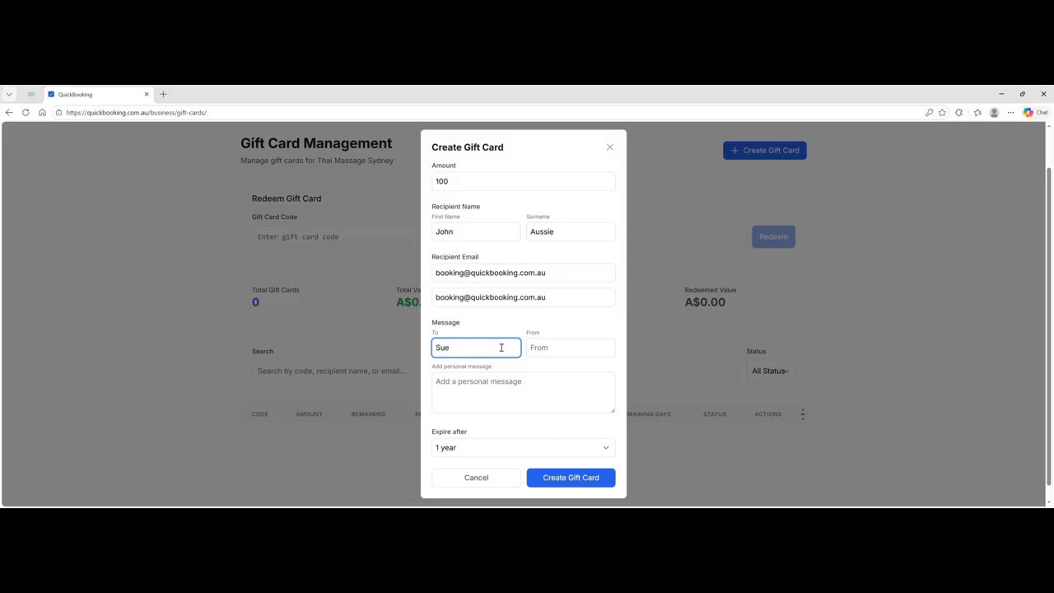
click(539, 348)
click(459, 348)
text(Middleton)
click(558, 351)
text(John)
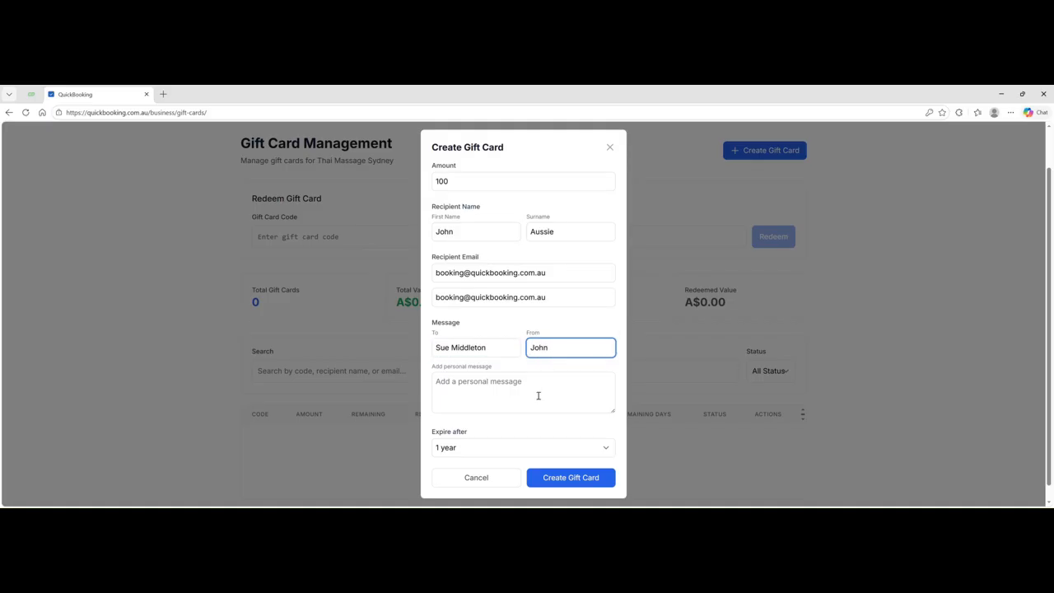
- Add the message 'Happy birth', set expiry to 2 years, and create the gift card
click(443, 391)
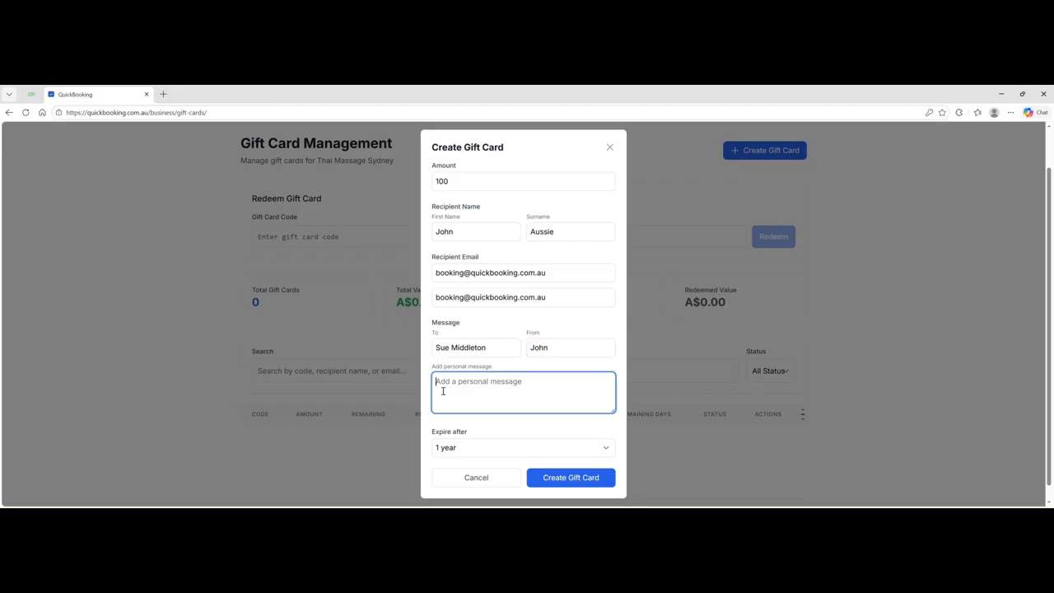
text(Happy birth day)
scroll(494, 435, down, 1)
click(478, 446)
key(Down)
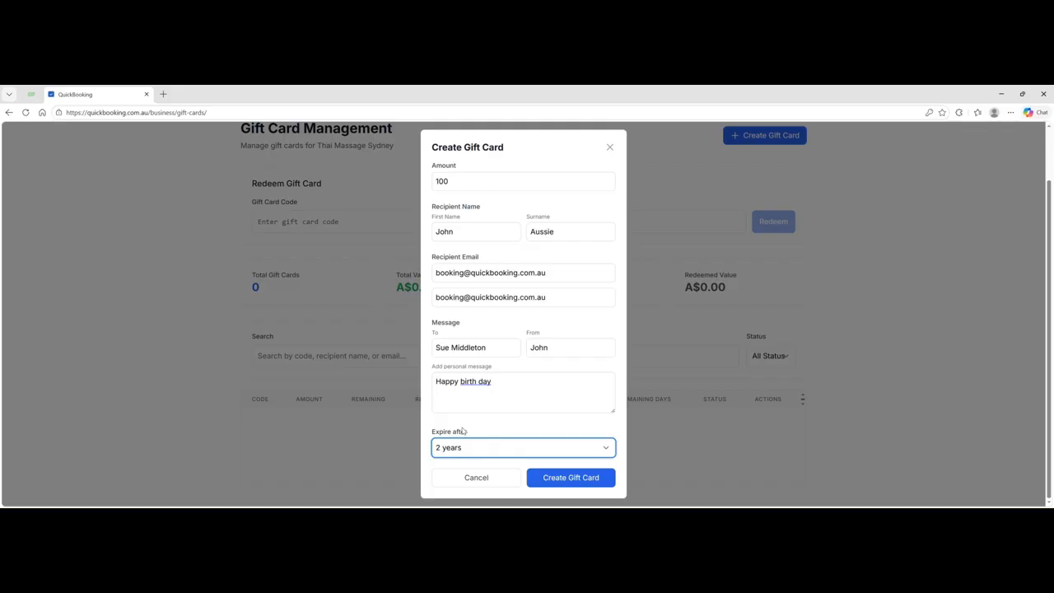
click(552, 482)
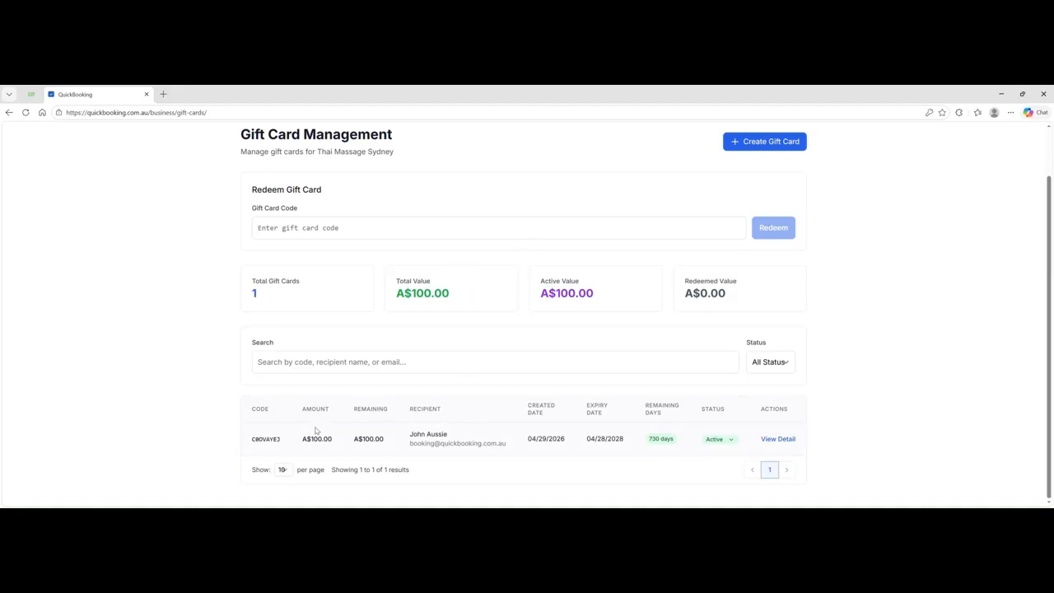
- Select the new A$100 gift card's code in the Code column to copy it
drag(284, 443, 254, 438)
key(ctrl+c)
- Paste the gift card code and look the card up for redemption
click(274, 235)
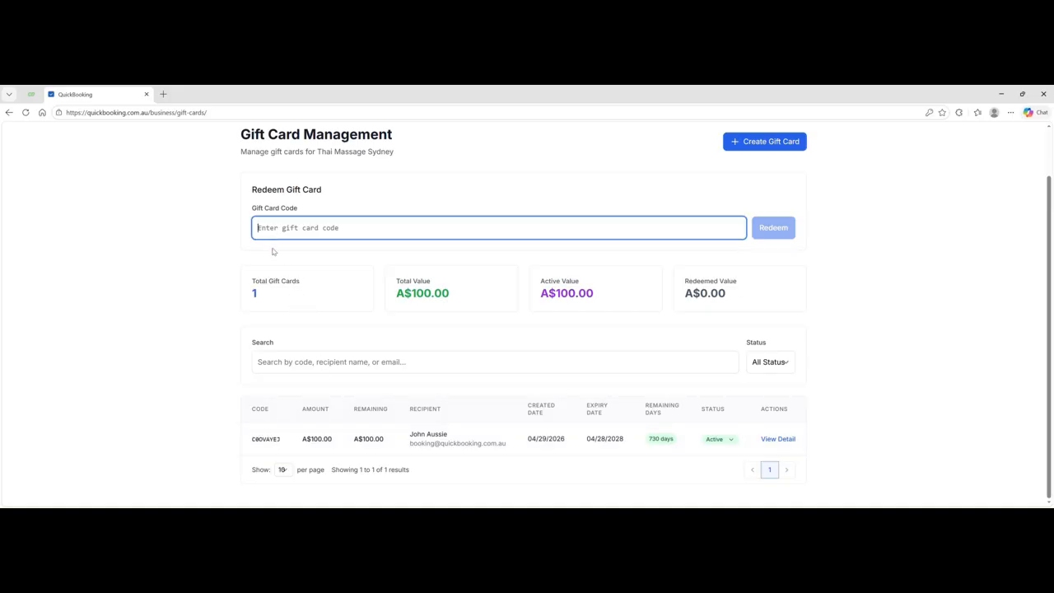
key(ctrl+v)
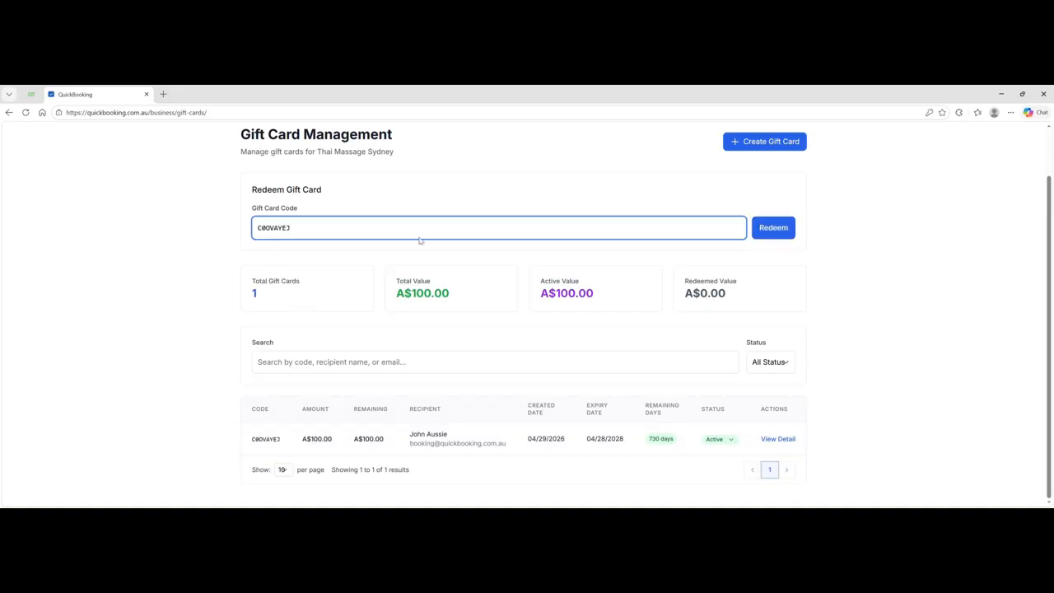
click(774, 229)
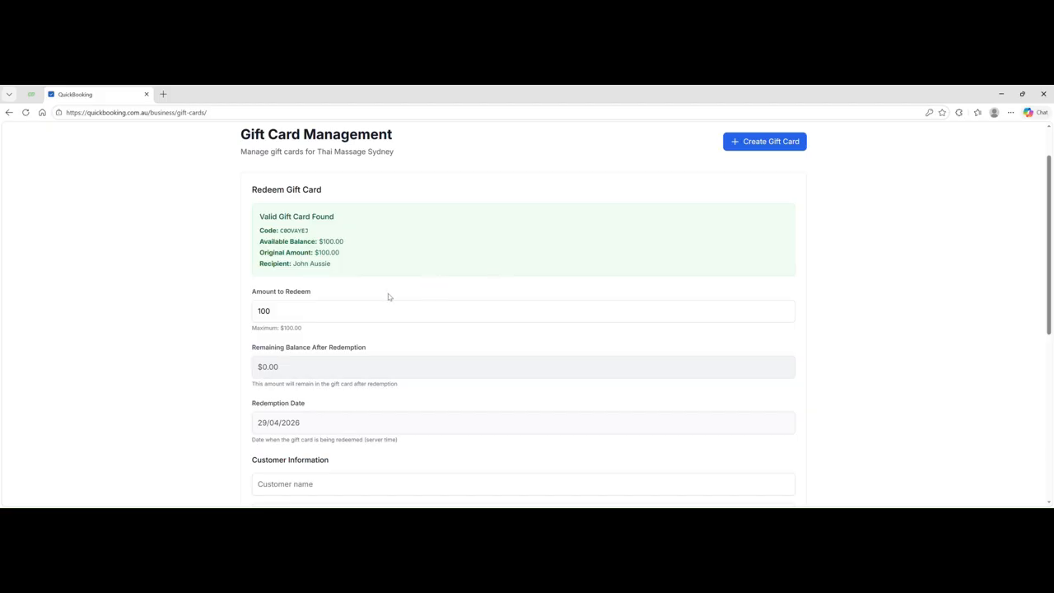
- Redeem $50.00 from the card, entering the customer's name
scroll(406, 292, down, 1)
drag(280, 219, 238, 222)
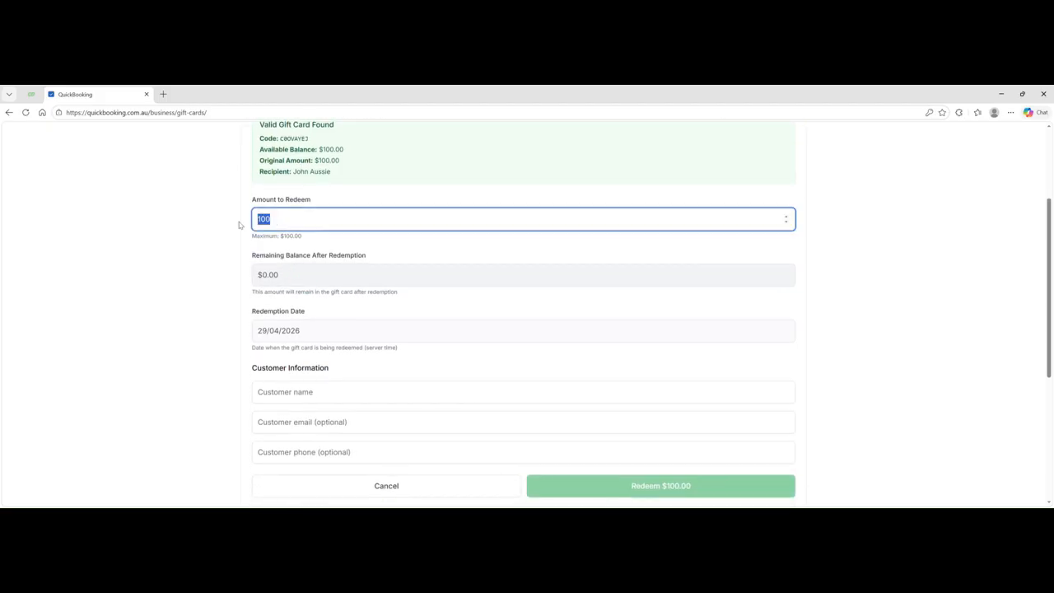
text(50)
scroll(280, 336, down, 1)
click(280, 302)
text(Sue)
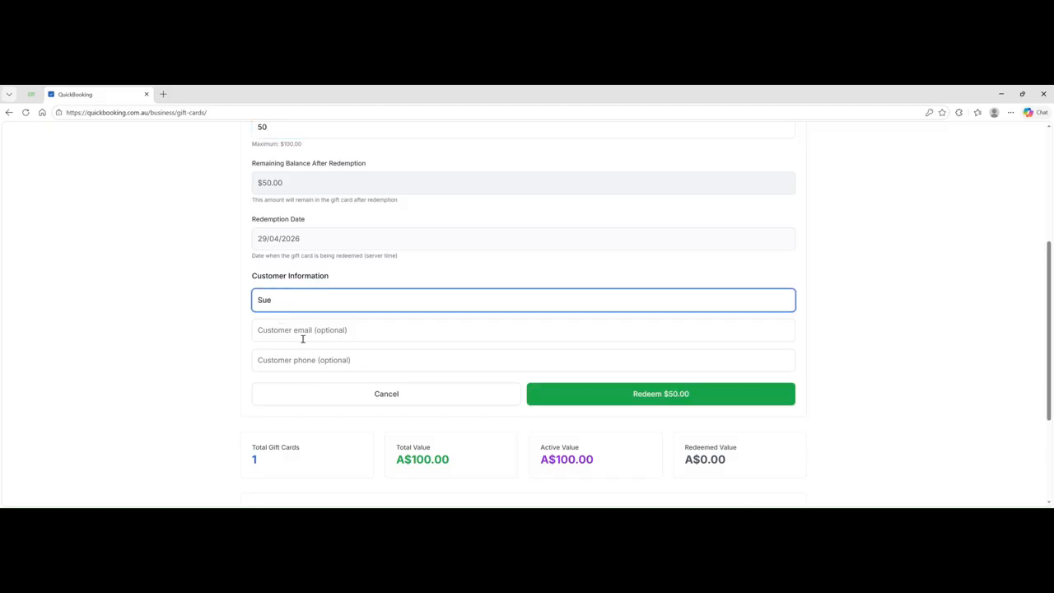
click(299, 336)
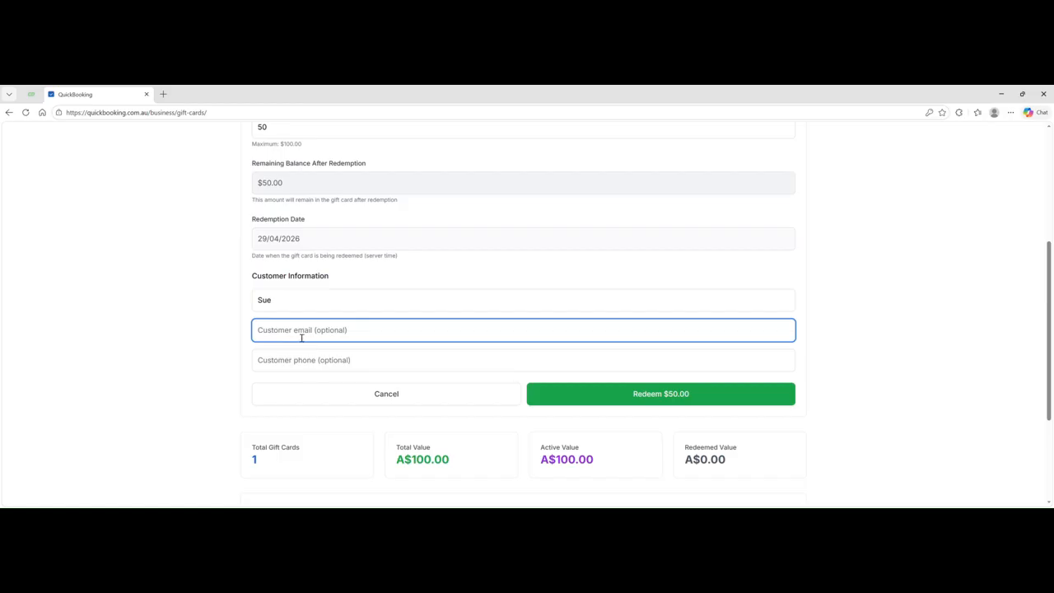
scroll(385, 333, down, 1)
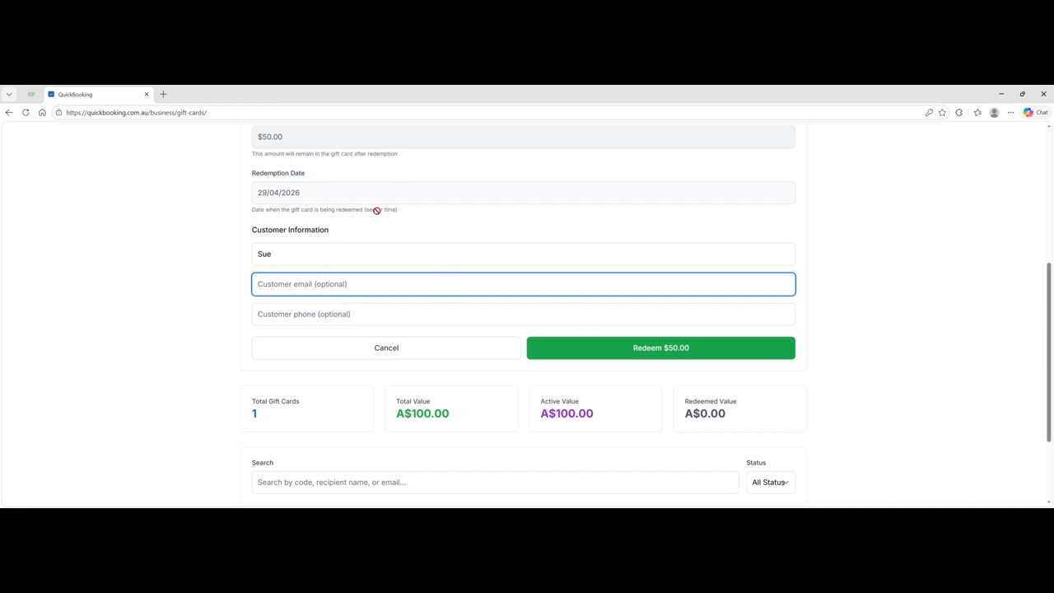
click(658, 349)
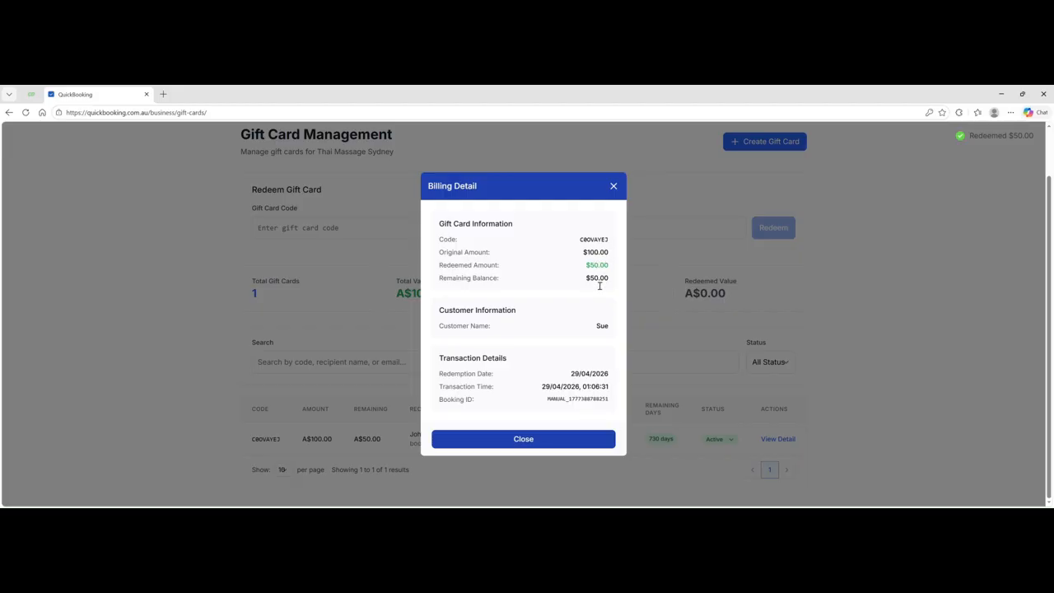
- Close the redemption receipt and look over the A$100.00 gift card's full details
click(534, 438)
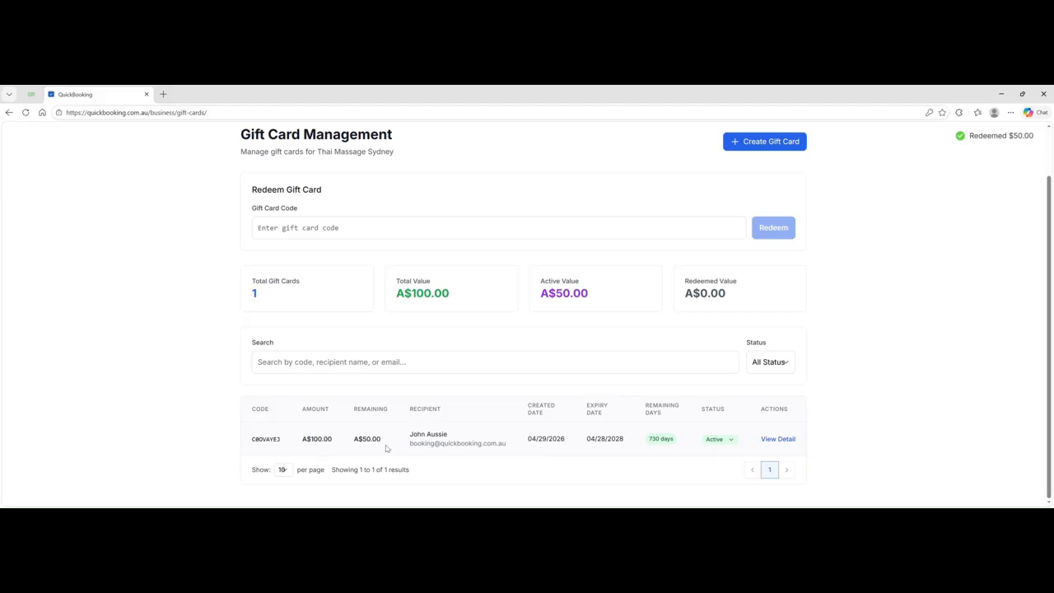
click(778, 439)
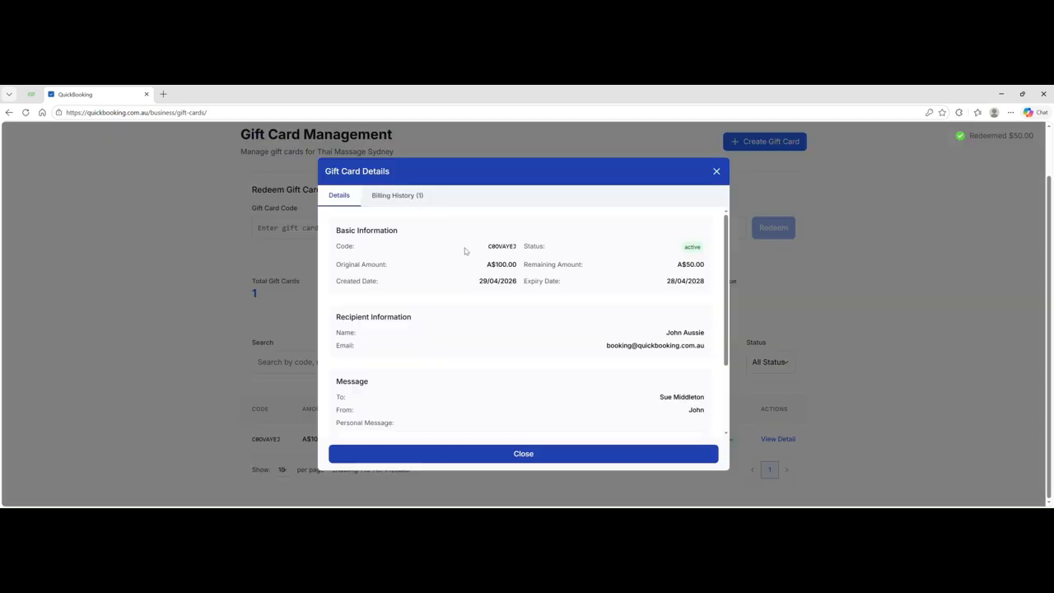
scroll(499, 280, down, 3)
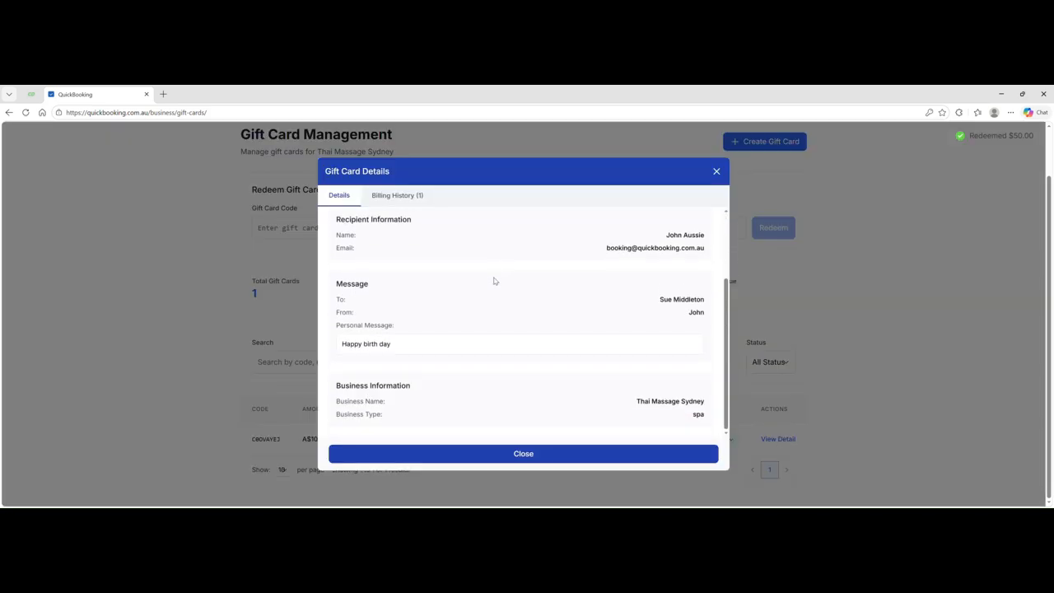
scroll(495, 281, up, 3)
scroll(503, 307, down, 3)
- Check the $50 redemption in the card's billing history, then close both dialogs
click(404, 196)
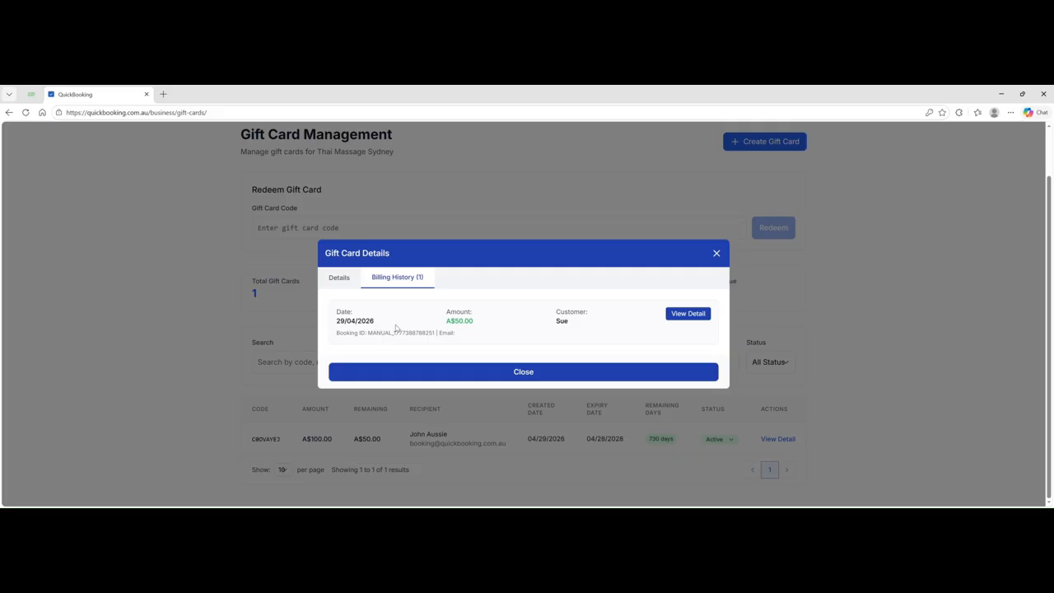
click(682, 316)
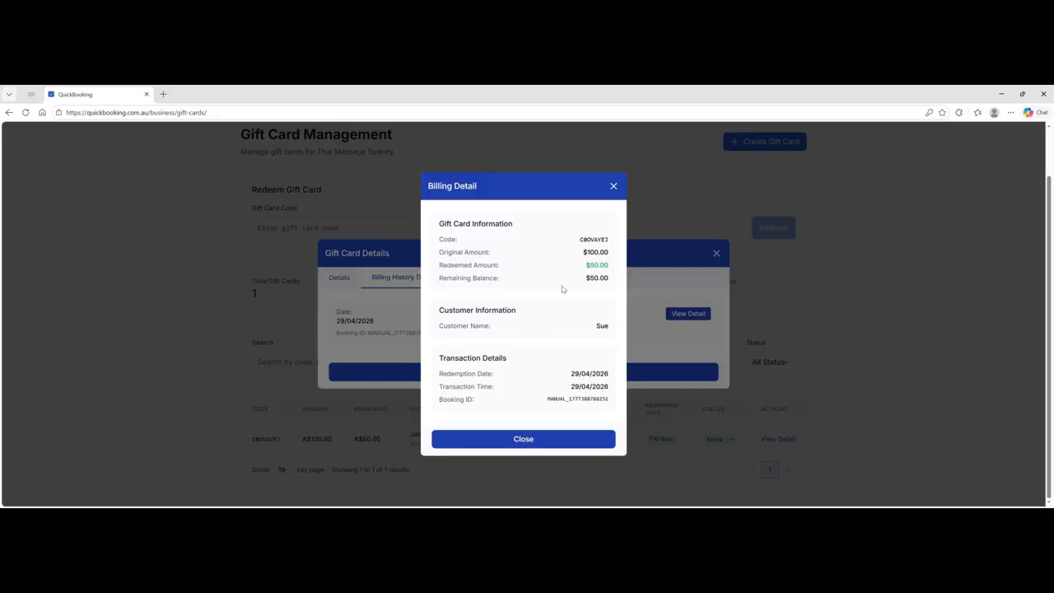
click(529, 442)
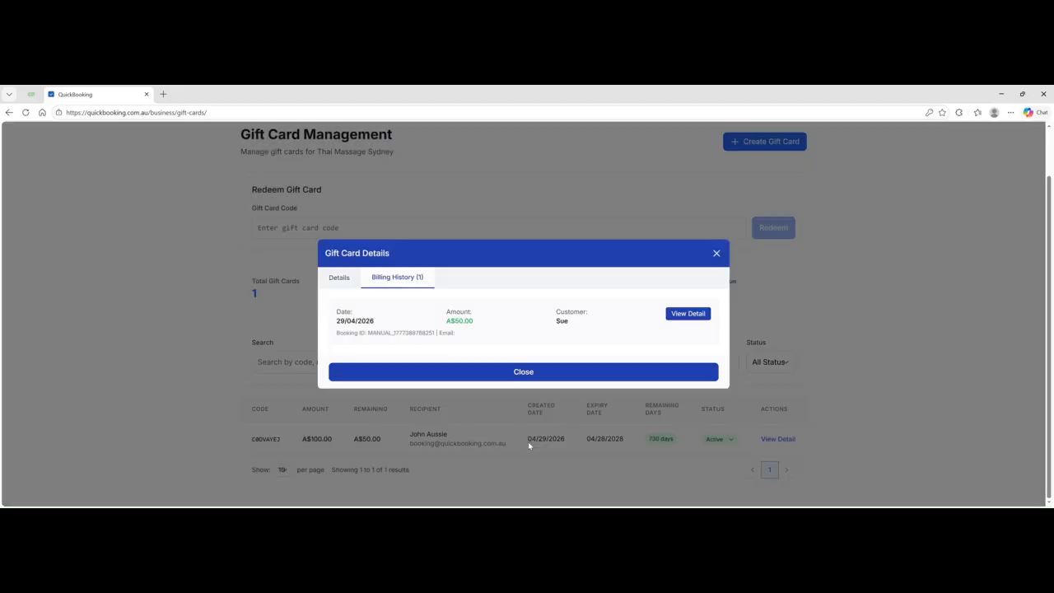
click(509, 378)
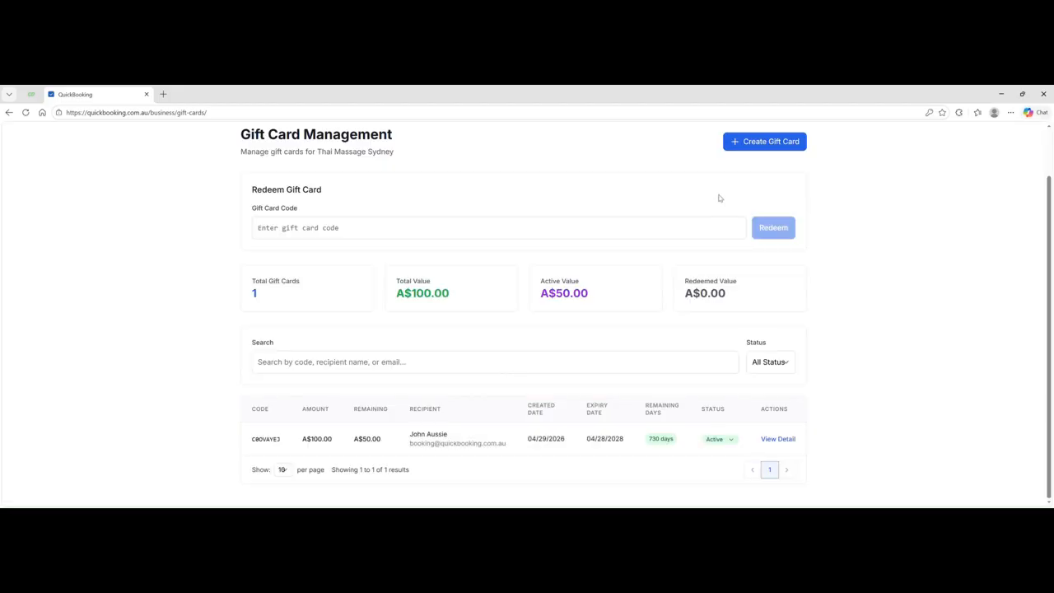
scroll(720, 197, up, 1)
click(648, 140)
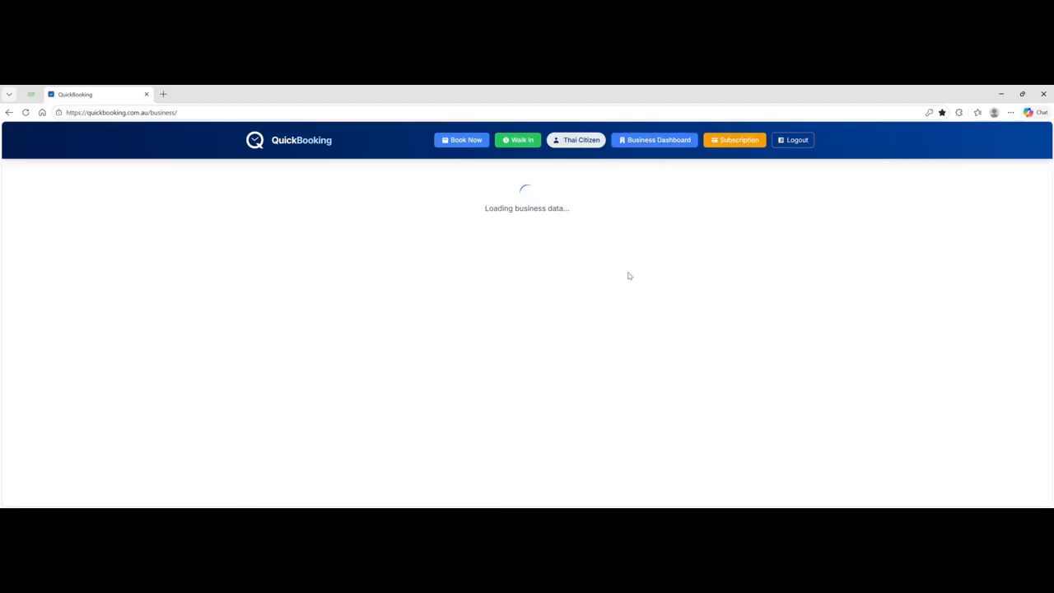
scroll(629, 280, down, 5)
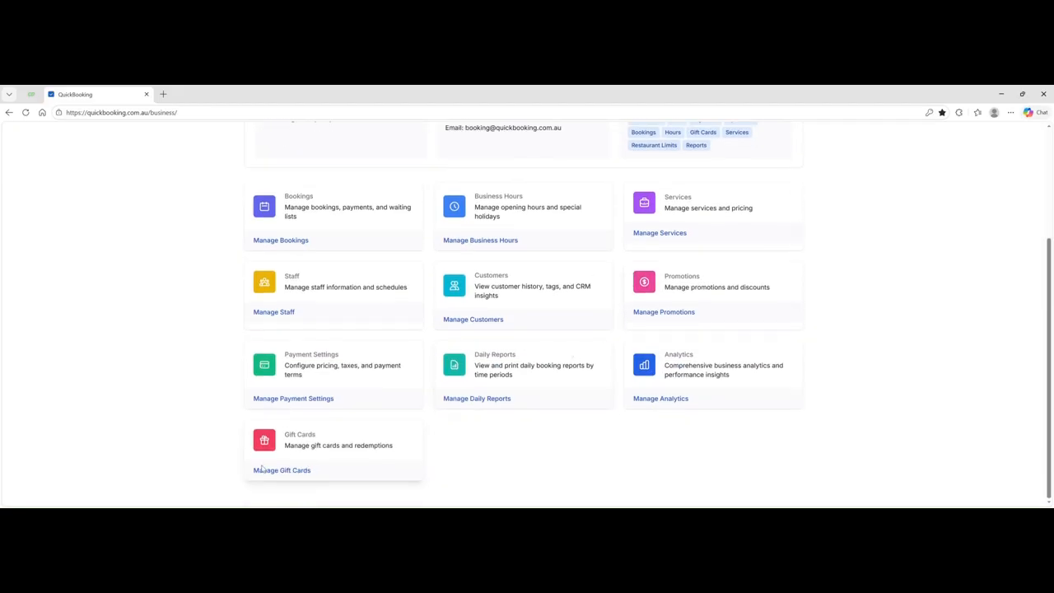
scroll(486, 337, up, 3)
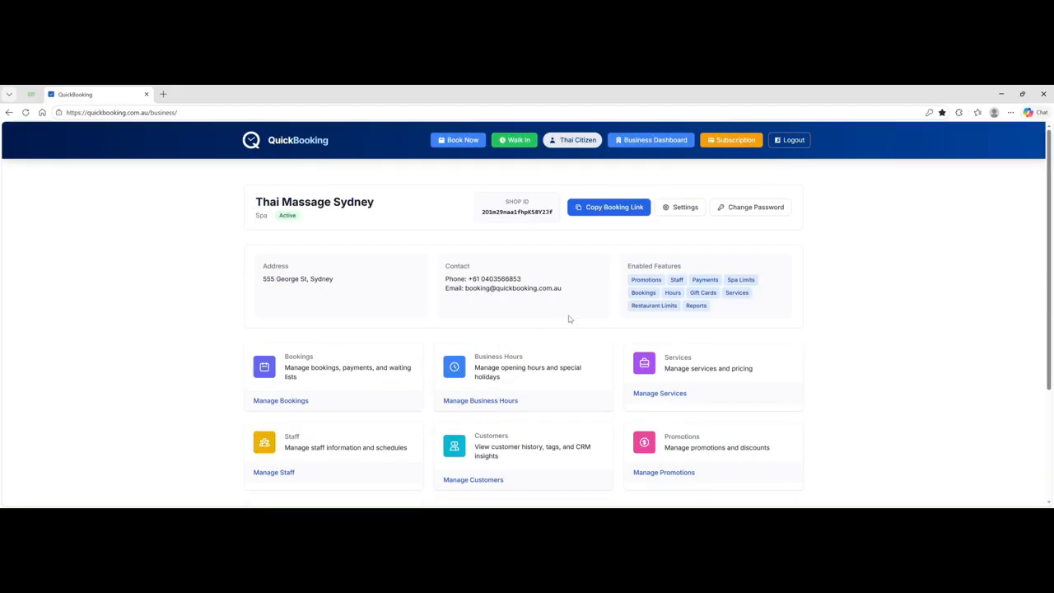
click(692, 208)
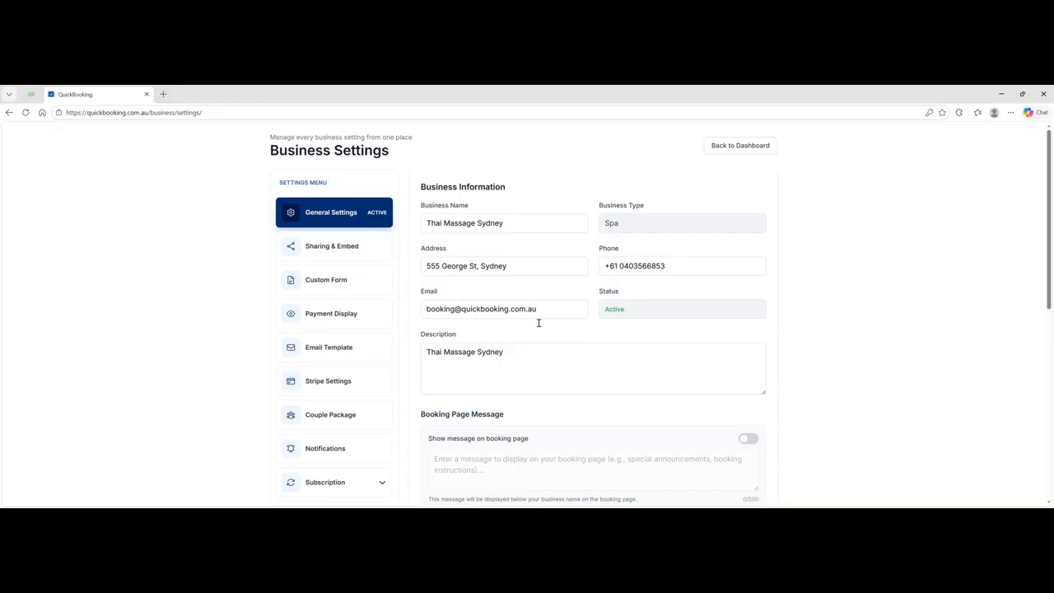
scroll(538, 322, down, 1)
scroll(525, 334, down, 1)
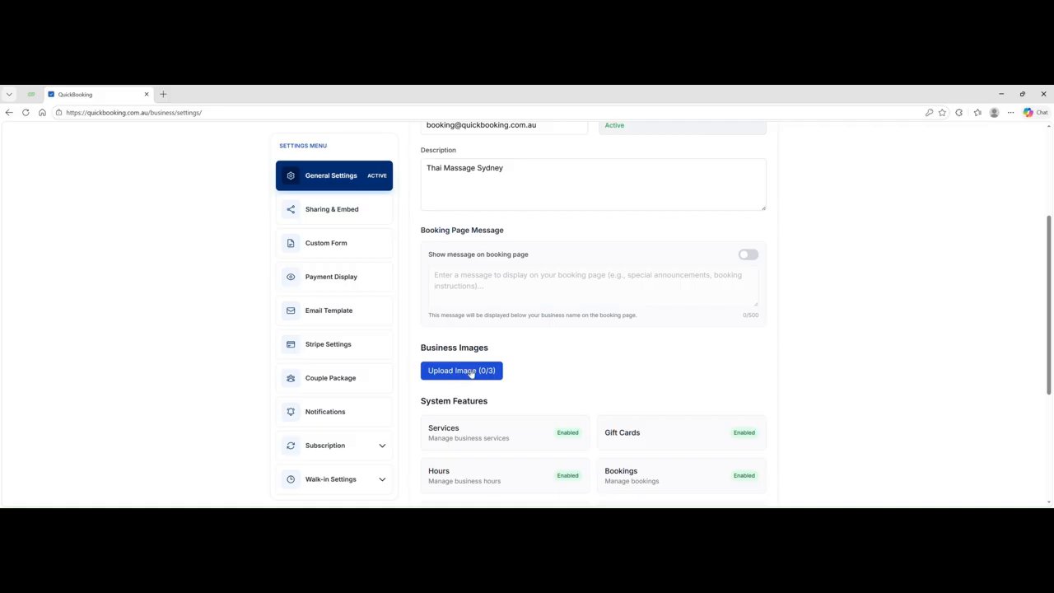
scroll(560, 352, down, 5)
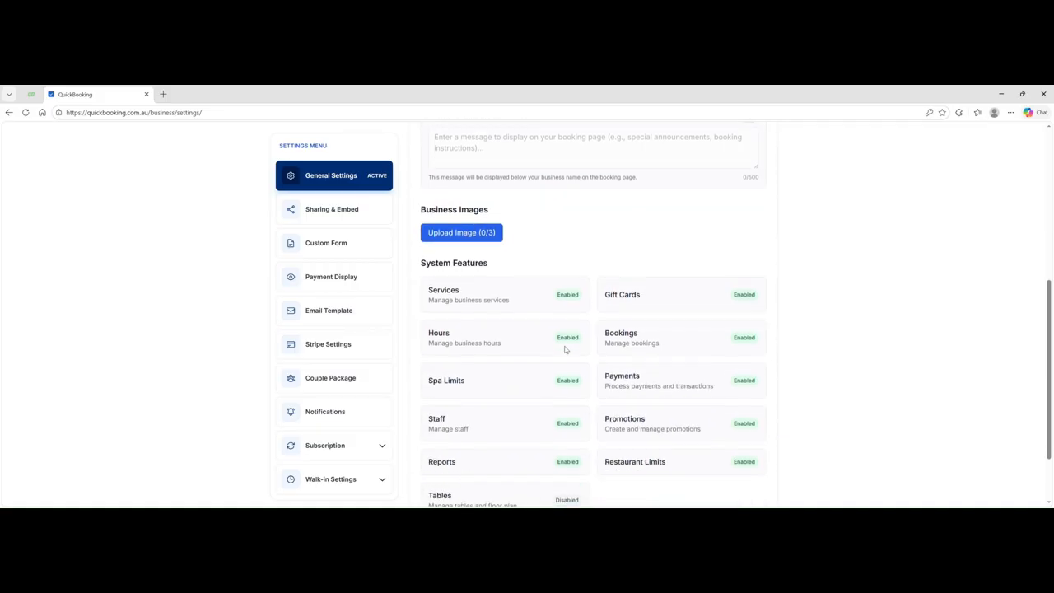
scroll(564, 350, up, 3)
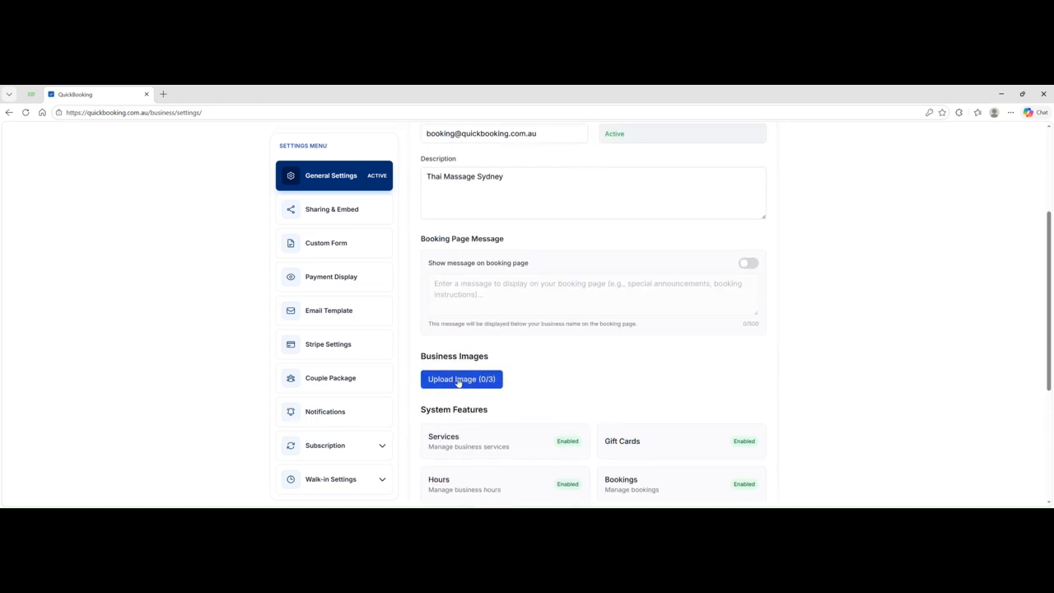
scroll(593, 360, down, 5)
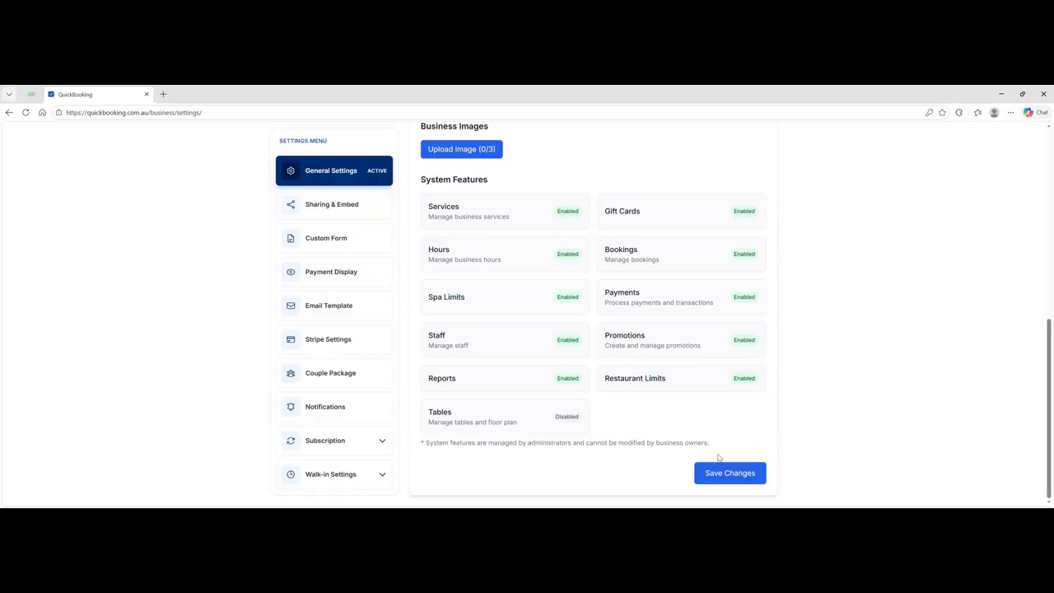
scroll(612, 292, up, 8)
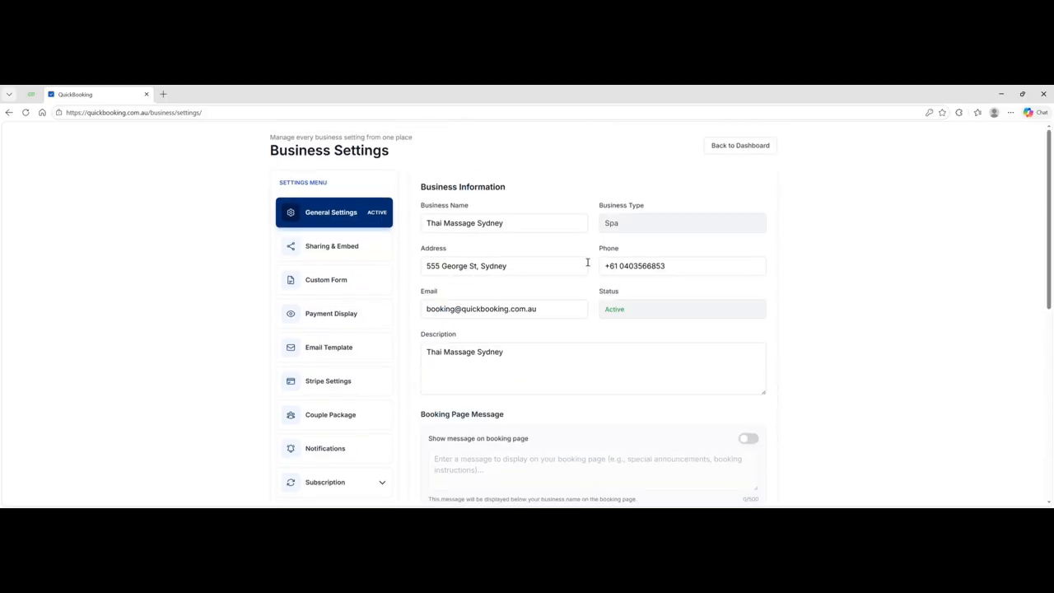
- Open Sharing & Embed and review the booking QR code and the Medium, Modern QR template preview
click(336, 245)
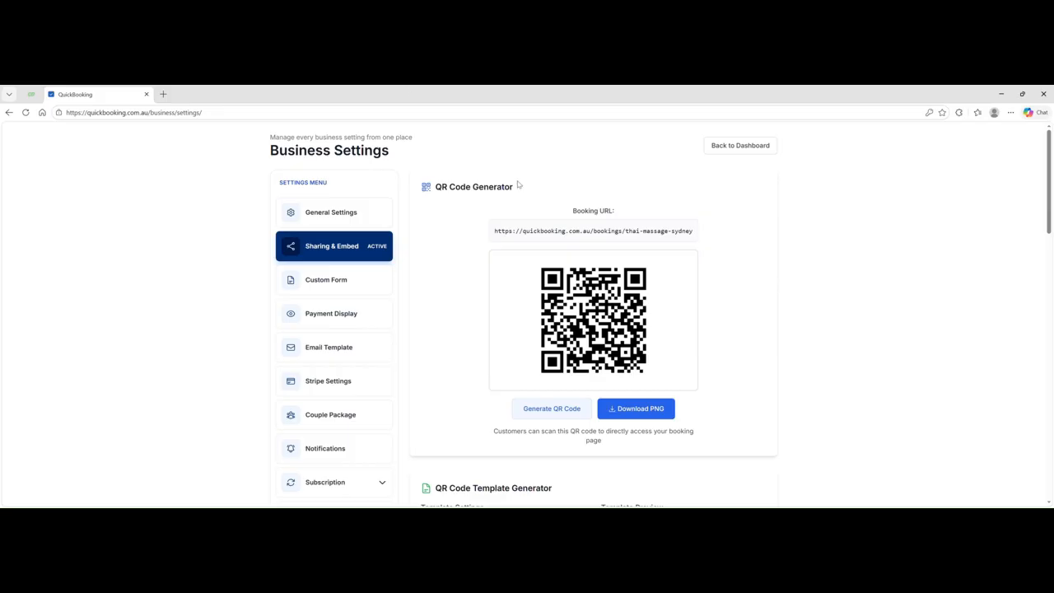
scroll(690, 255, down, 3)
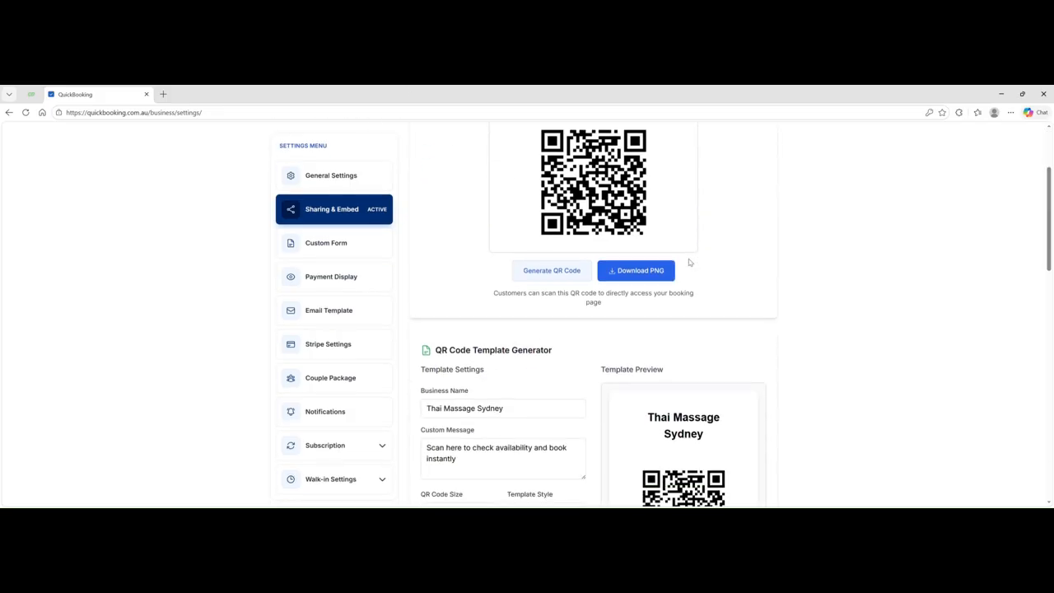
scroll(690, 264, up, 3)
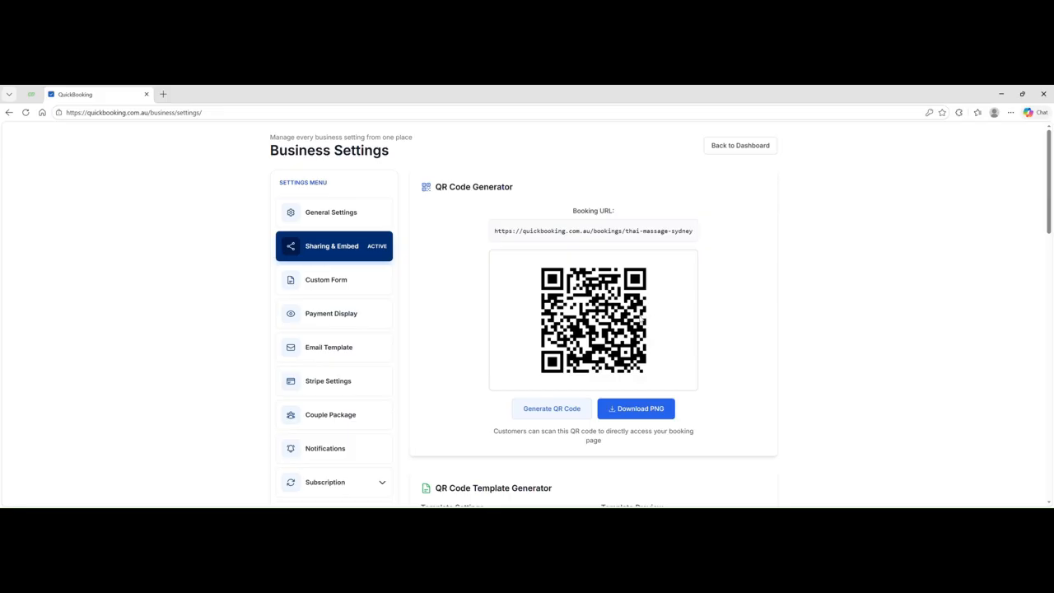
scroll(622, 309, down, 1)
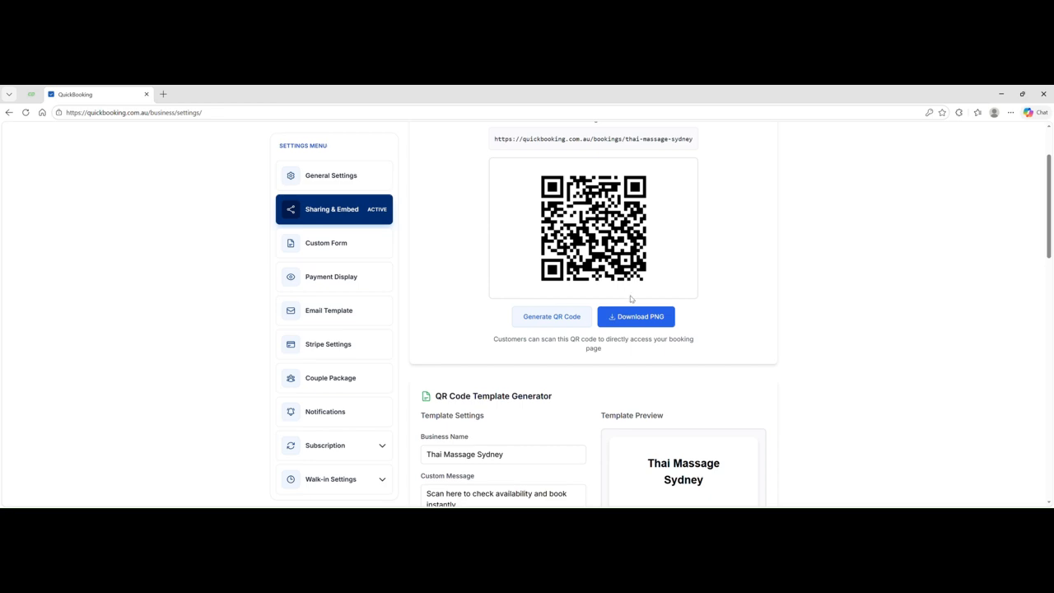
scroll(632, 300, down, 1)
scroll(633, 300, down, 1)
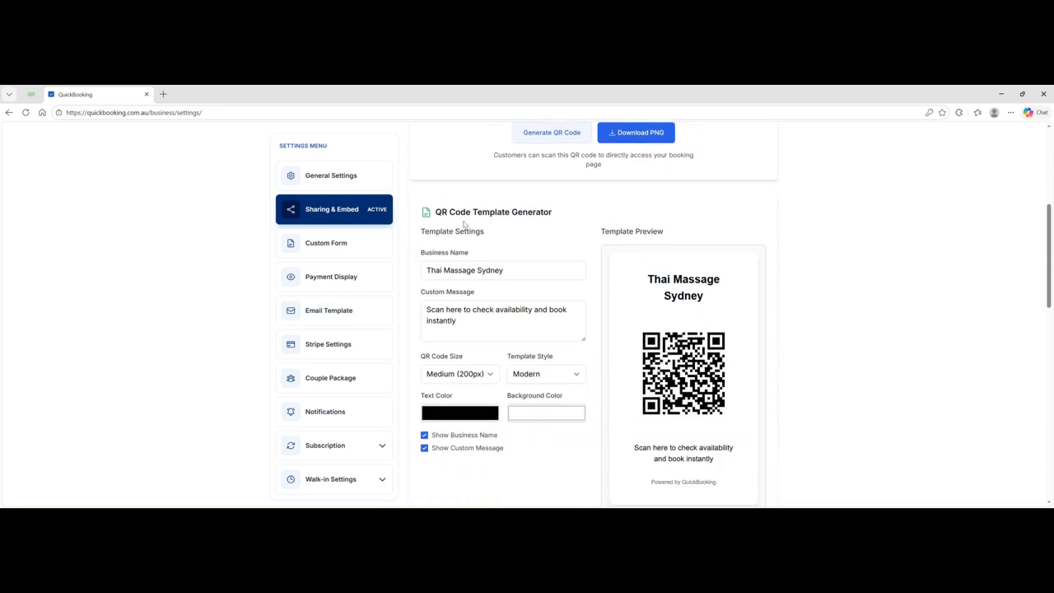
scroll(553, 244, down, 1)
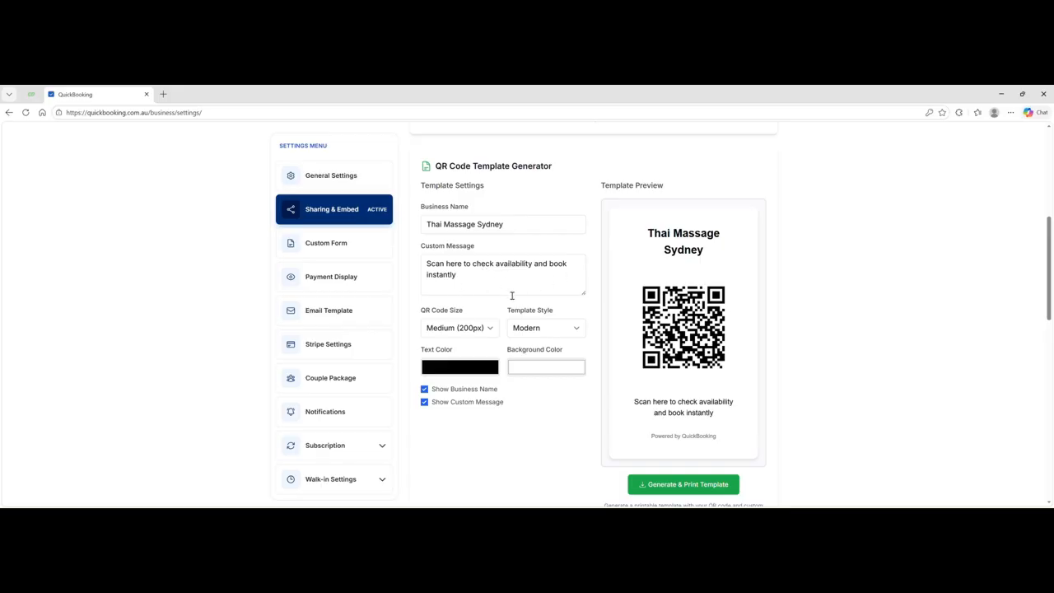
scroll(512, 294, down, 1)
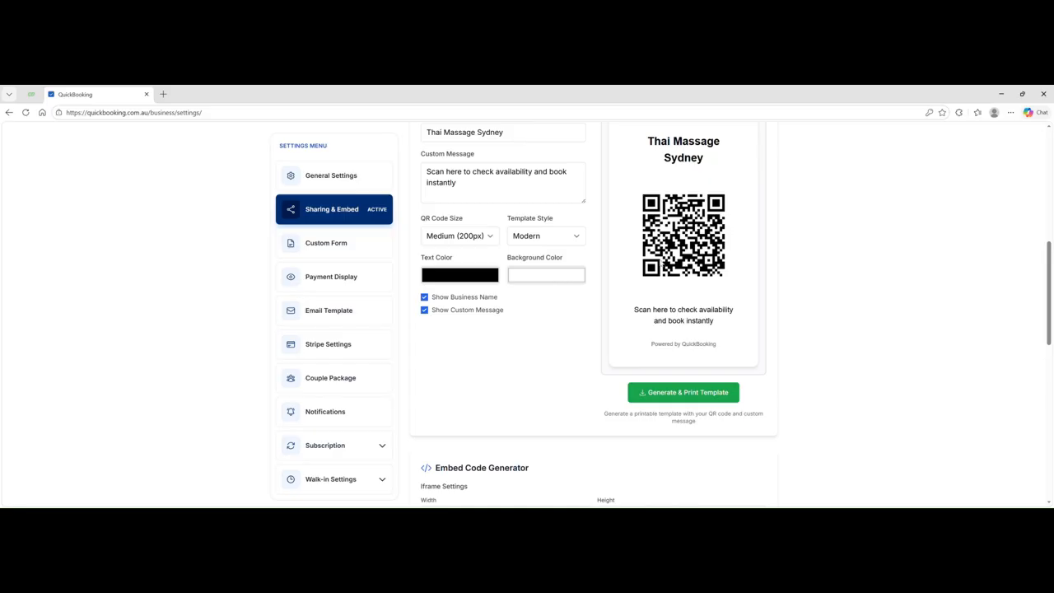
scroll(630, 229, up, 1)
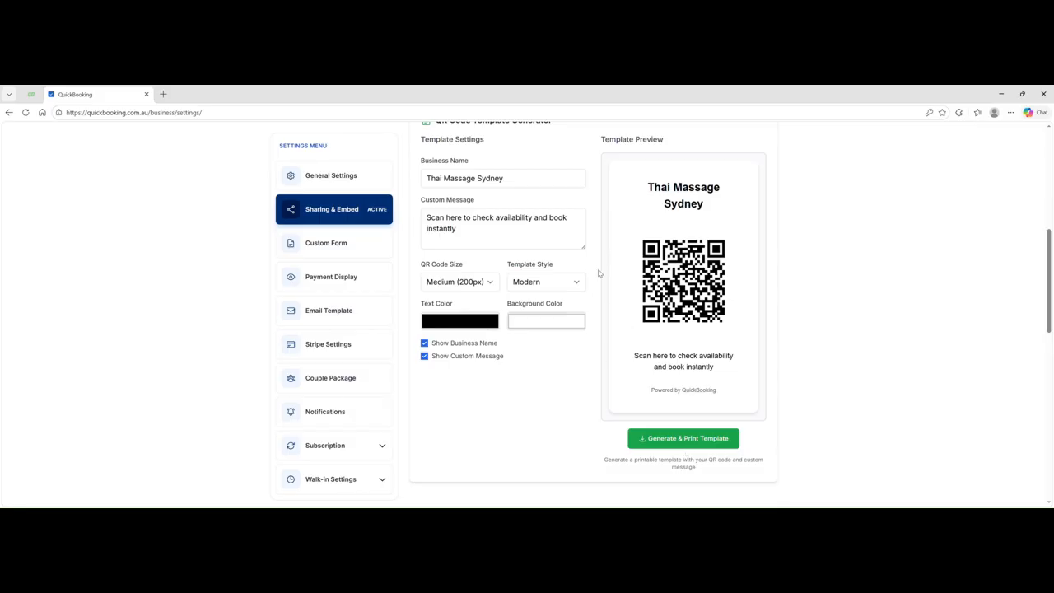
- Under Custom Form, save Payment Display with Credit Card Fee hidden only for Postpaid bookings
click(344, 251)
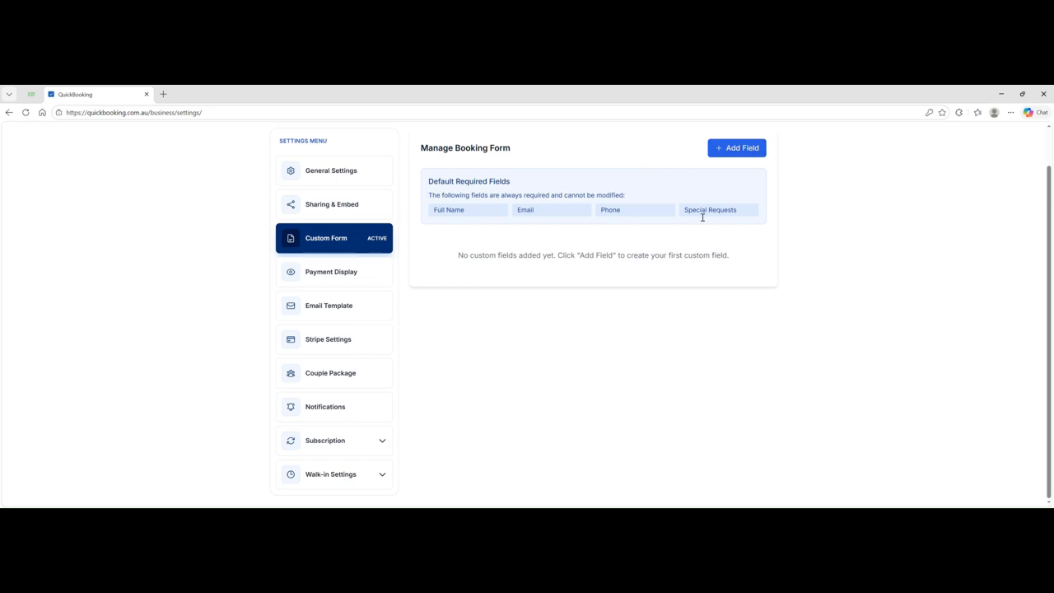
click(326, 276)
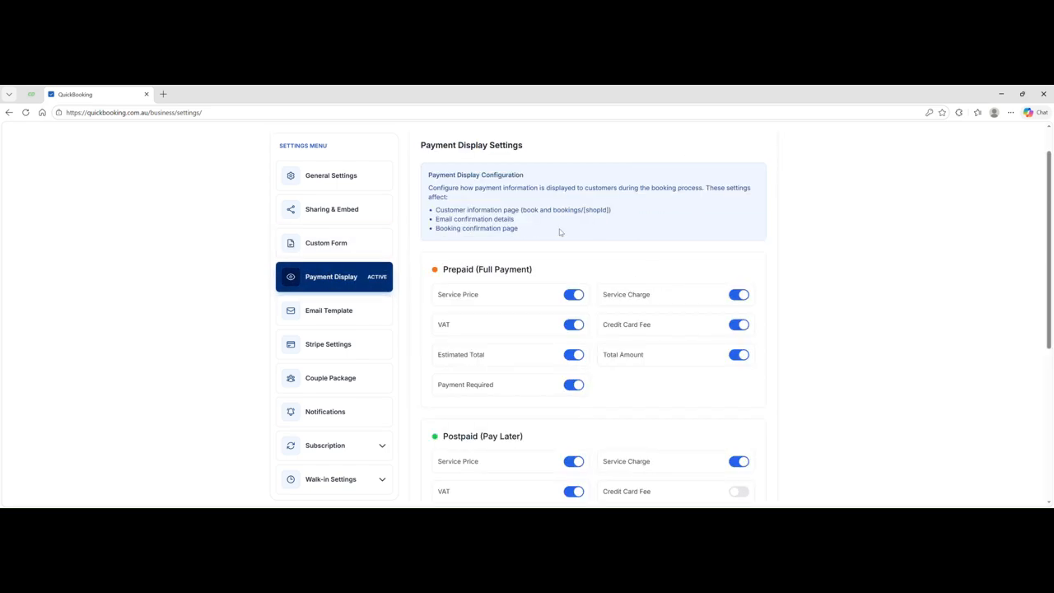
scroll(560, 233, down, 3)
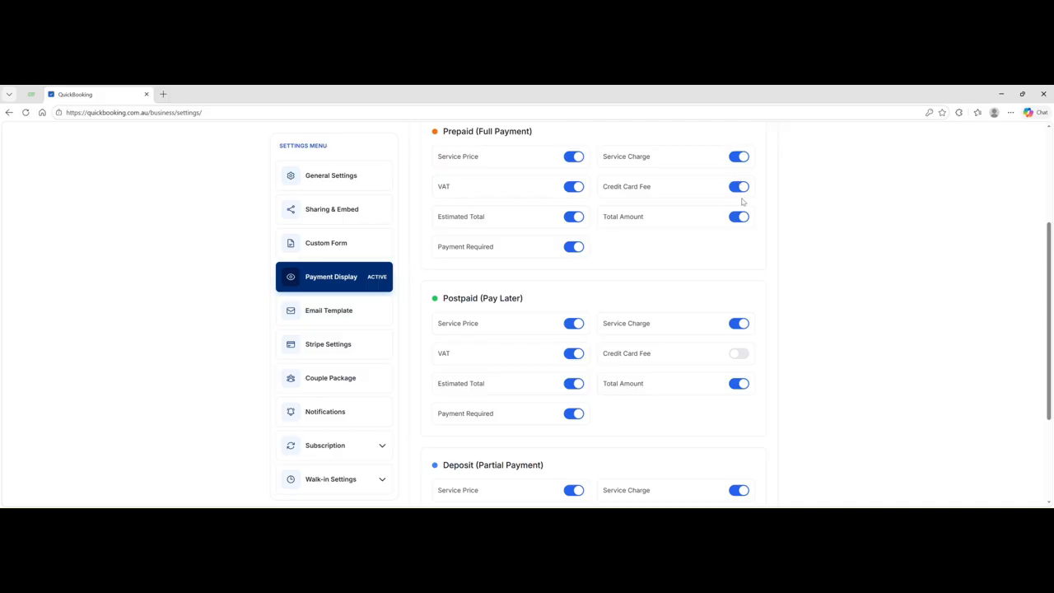
scroll(494, 293, down, 2)
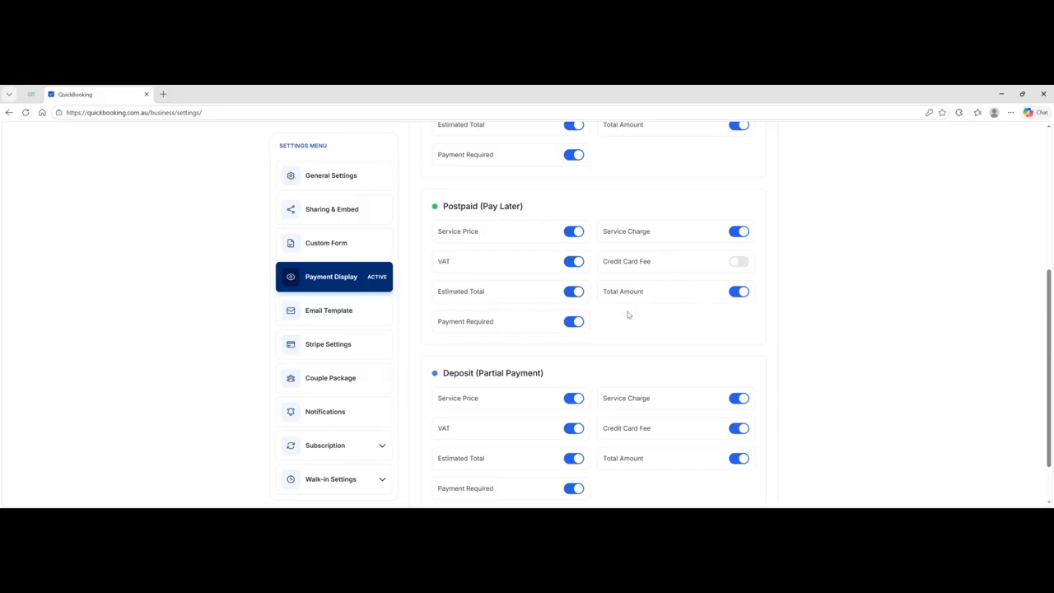
scroll(628, 315, down, 1)
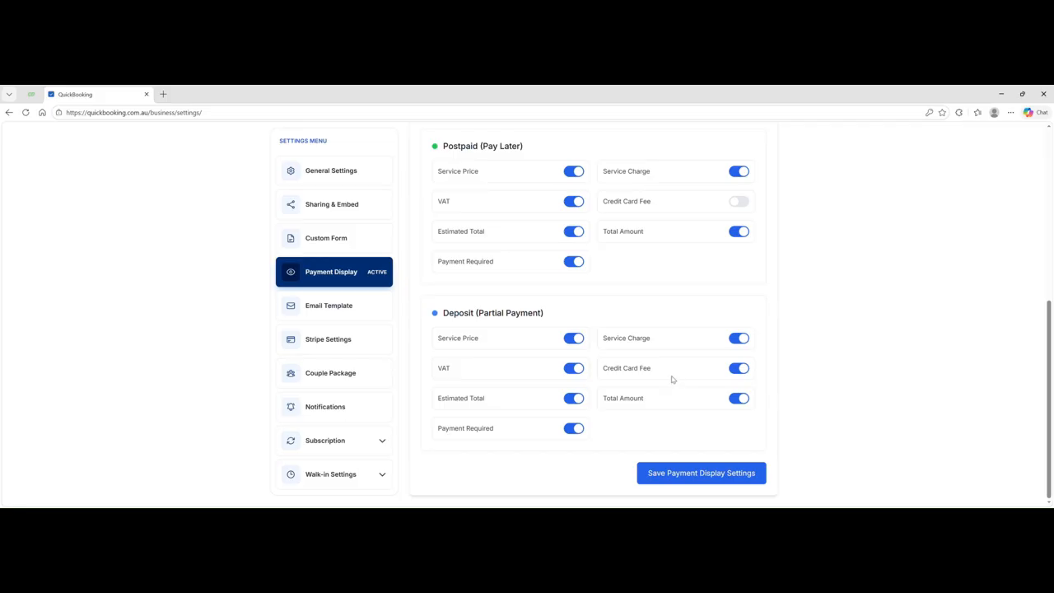
click(697, 472)
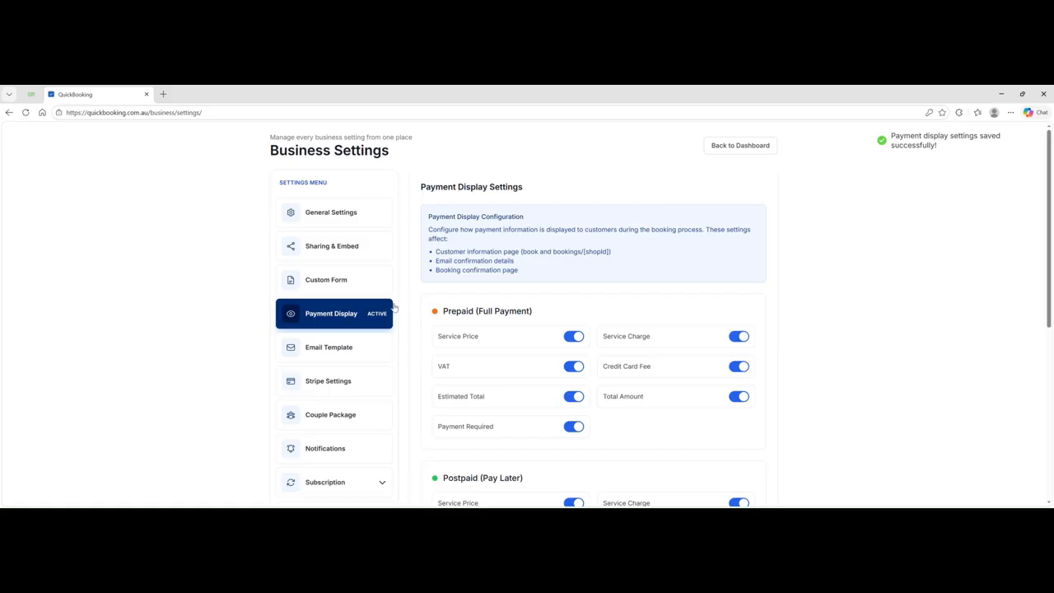
scroll(394, 308, down, 1)
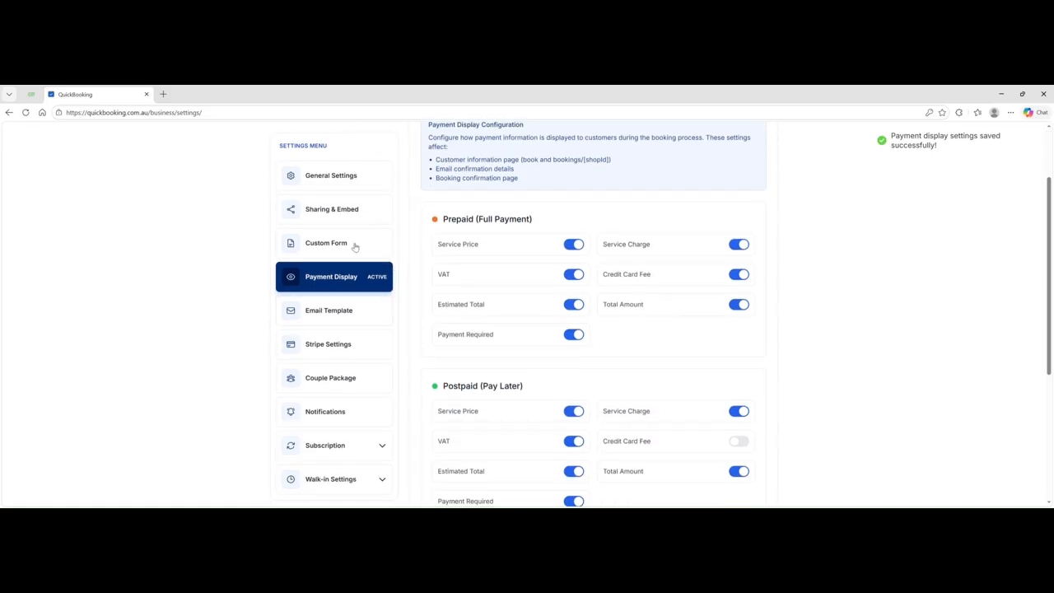
- Open Email Template and click into the empty Custom Headline and Custom Message fields
click(319, 315)
scroll(592, 284, up, 1)
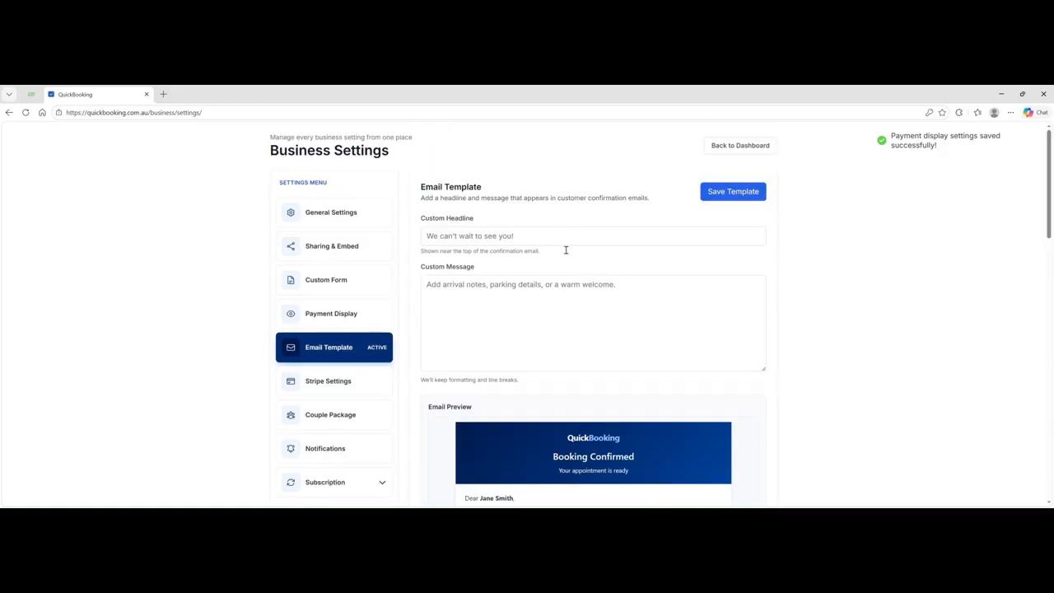
click(433, 239)
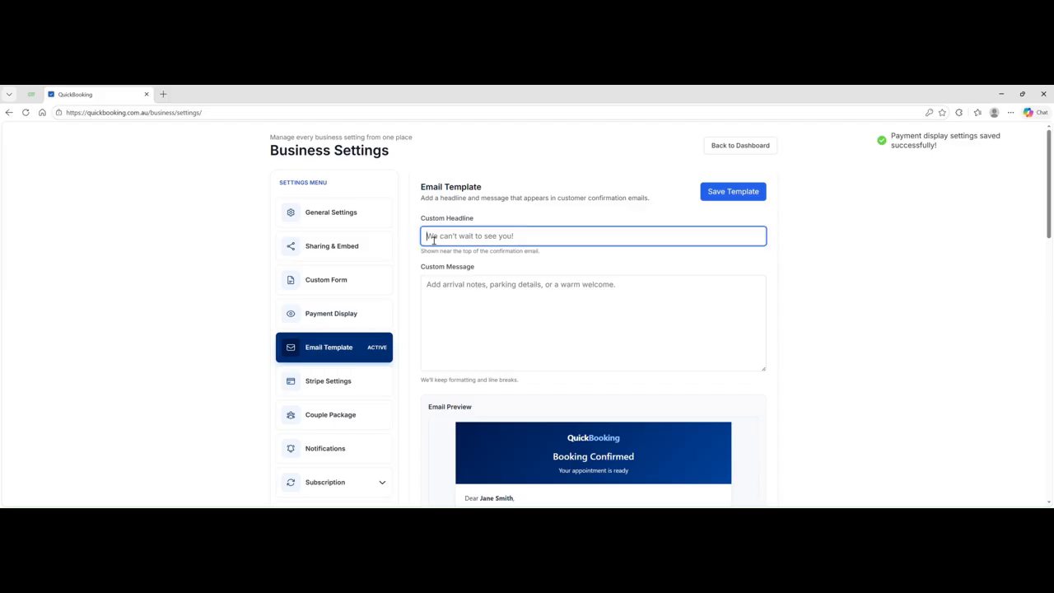
click(433, 290)
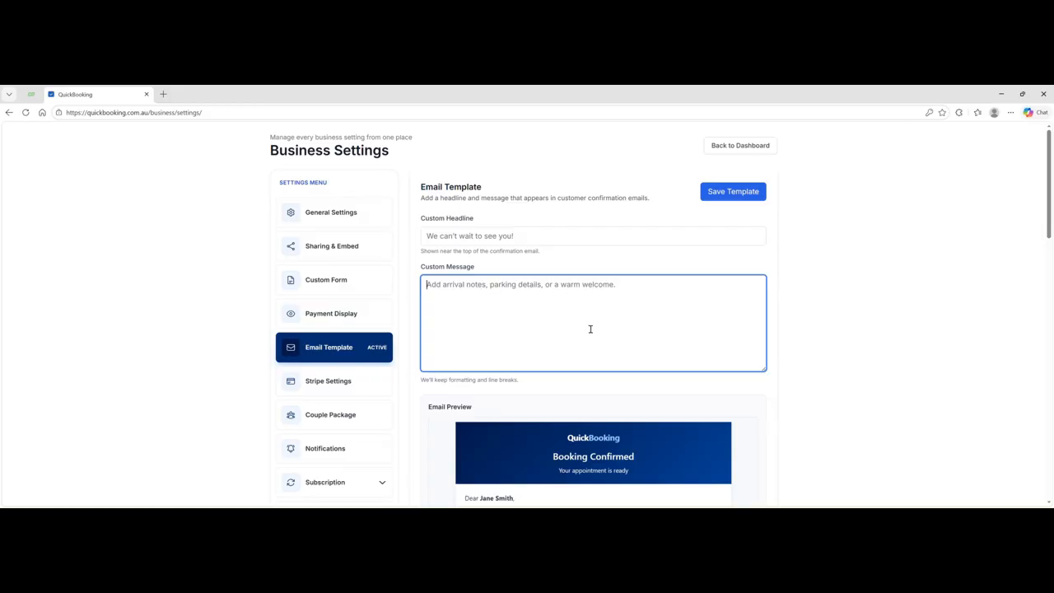
- Scroll through the Booking Confirmed email preview
scroll(549, 318, down, 2)
scroll(540, 313, down, 2)
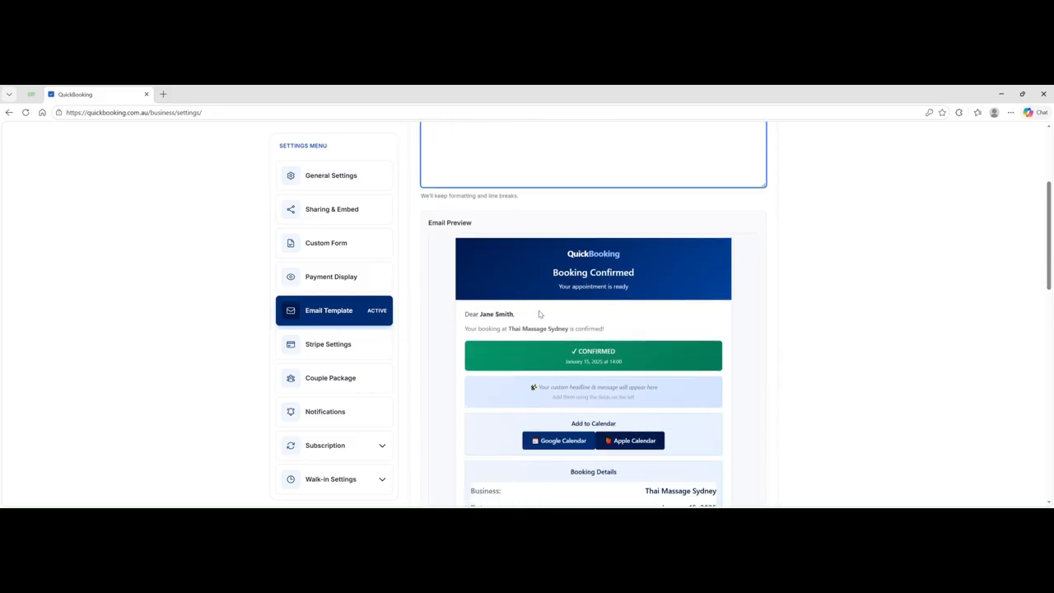
scroll(544, 313, up, 4)
scroll(607, 329, down, 3)
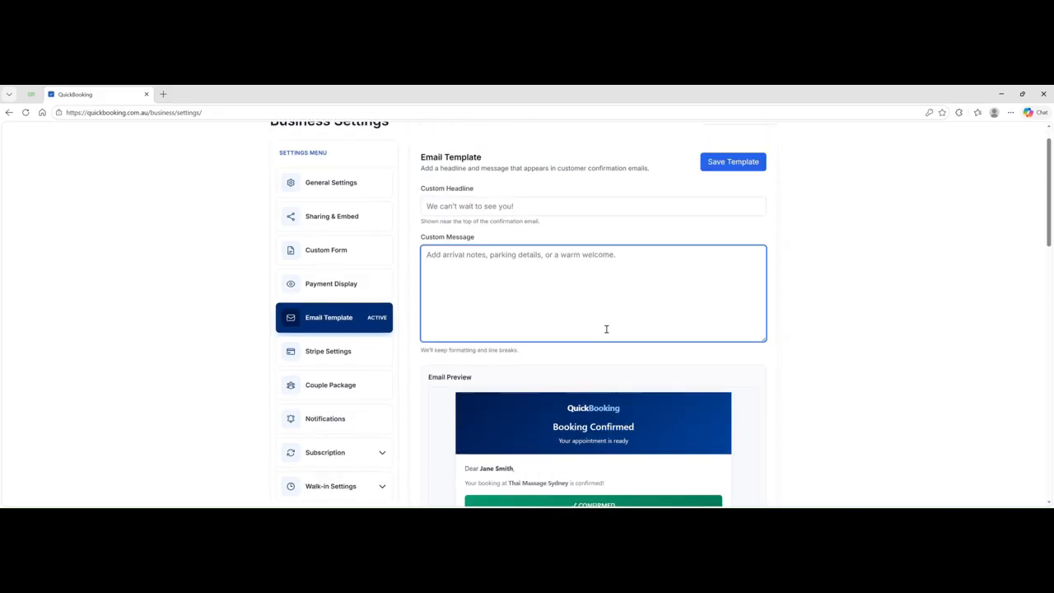
scroll(557, 340, down, 2)
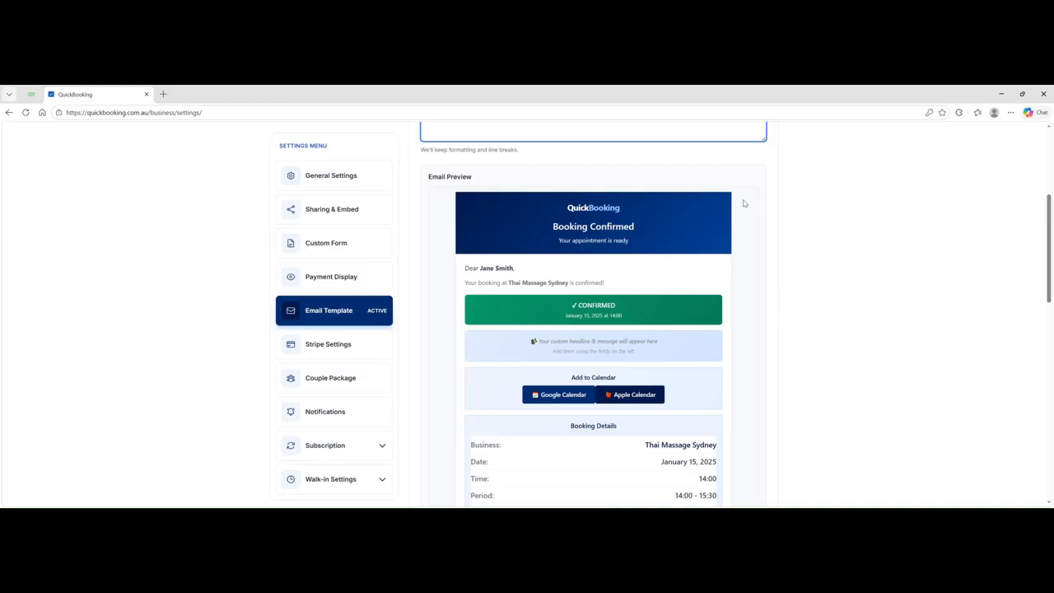
scroll(634, 333, down, 2)
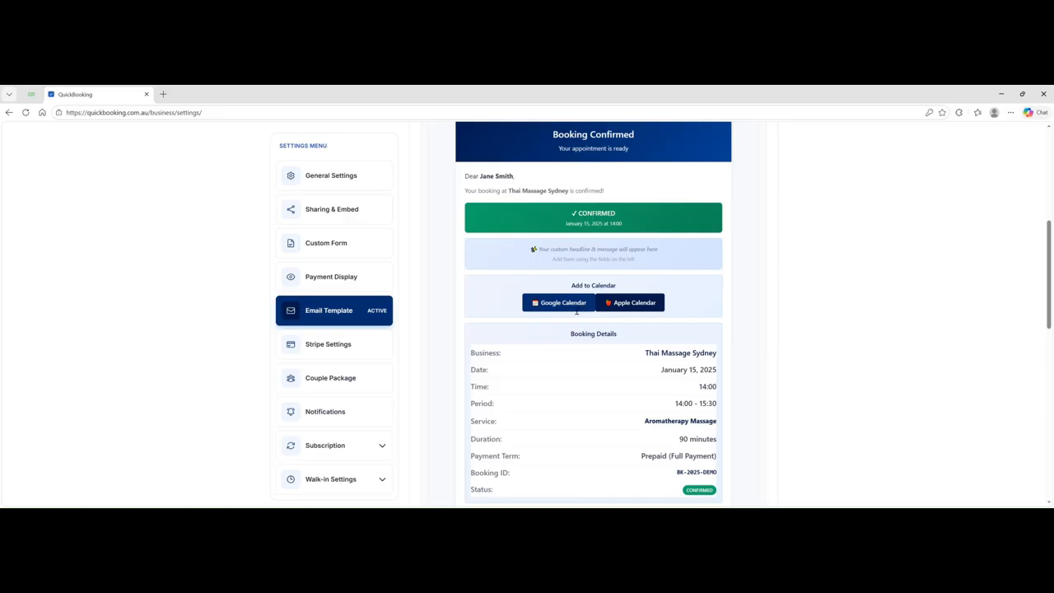
scroll(574, 312, down, 4)
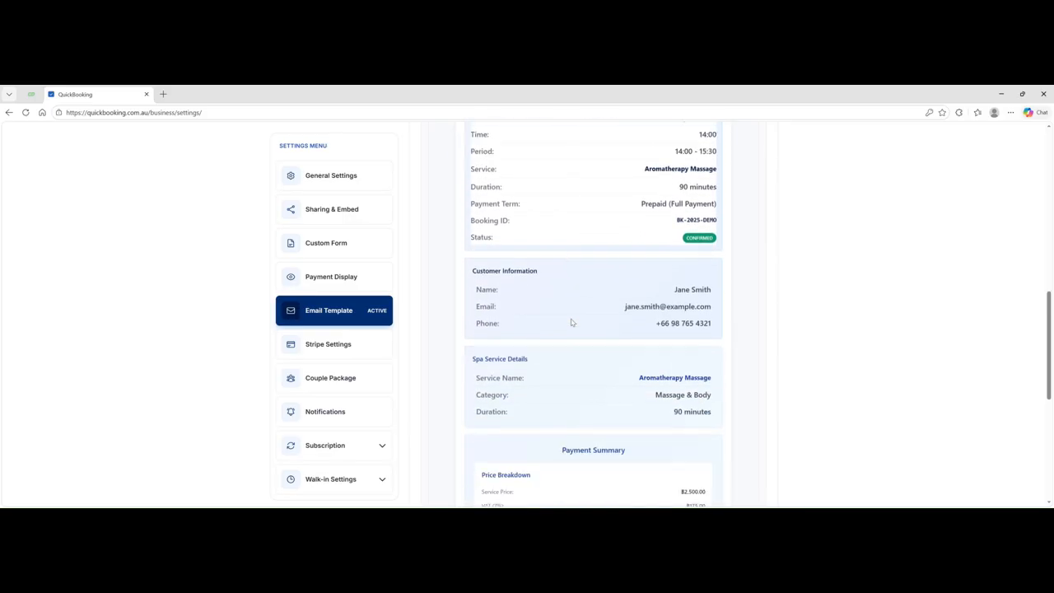
scroll(571, 322, down, 2)
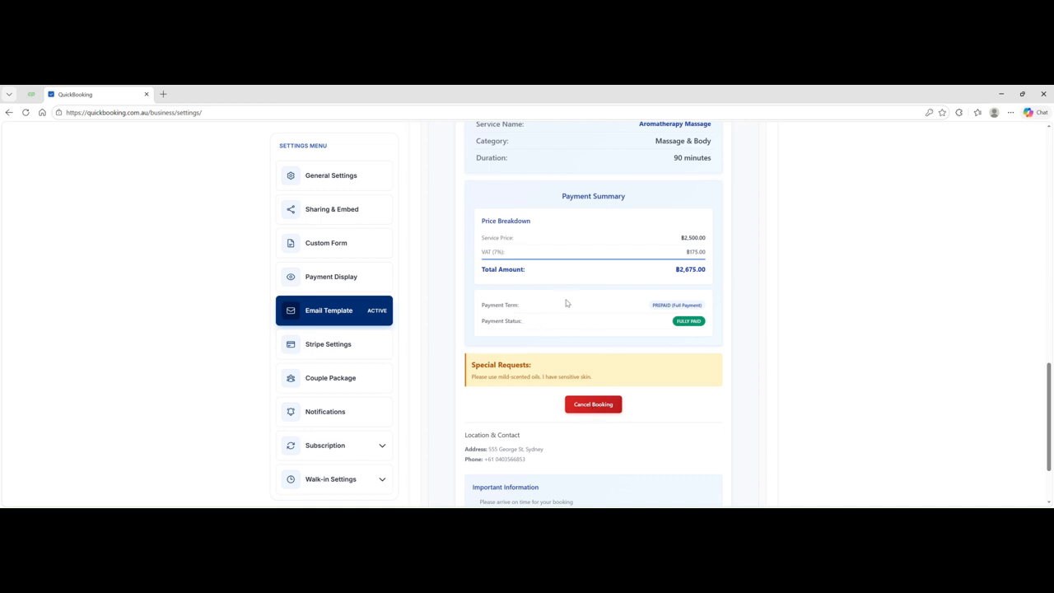
scroll(568, 303, down, 2)
scroll(588, 334, up, 8)
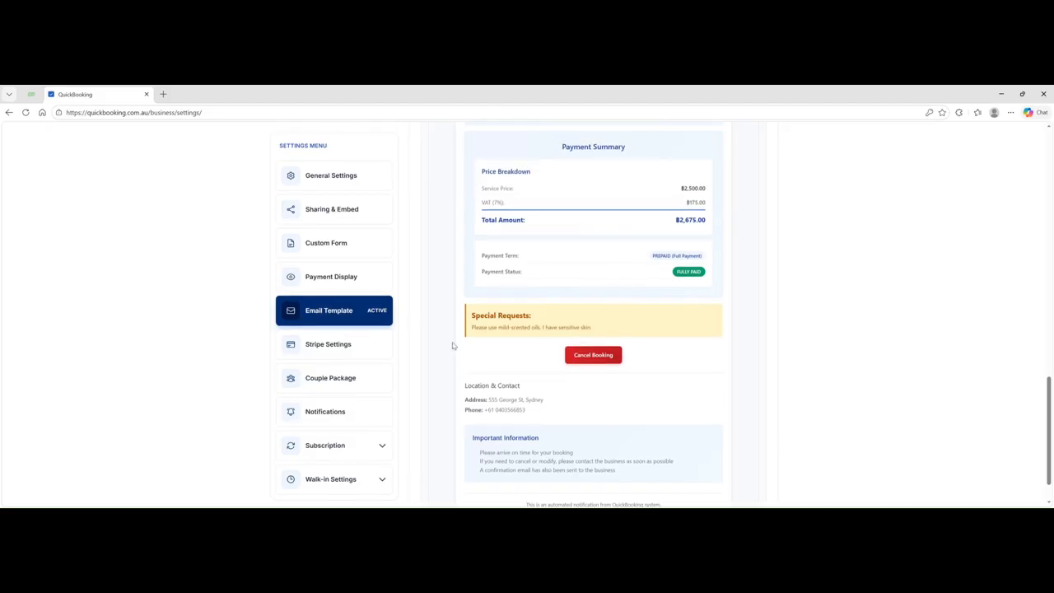
scroll(595, 174, up, 3)
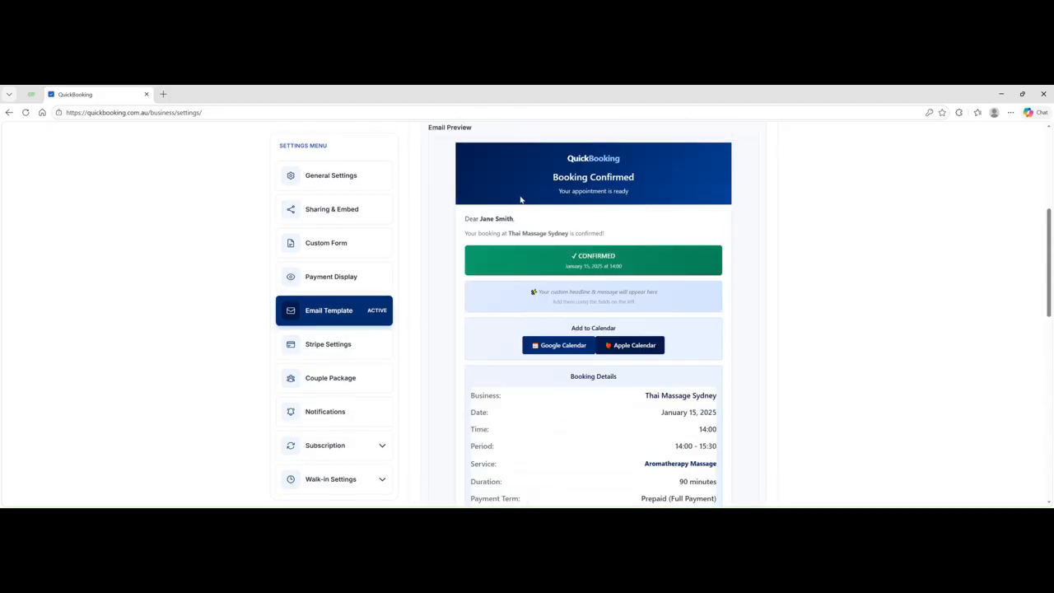
scroll(532, 195, up, 3)
scroll(492, 248, up, 1)
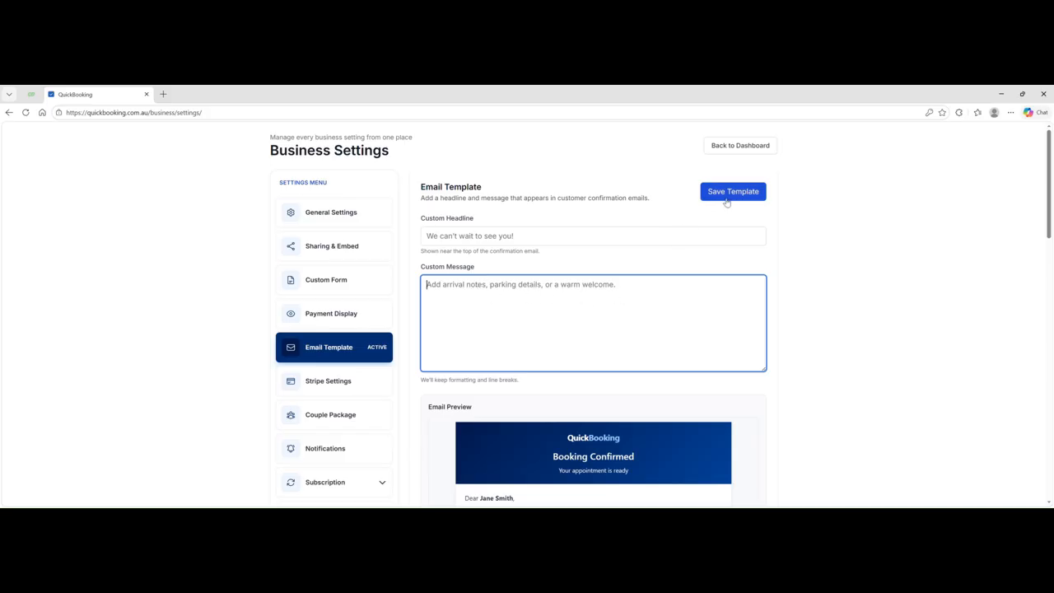
scroll(588, 272, down, 2)
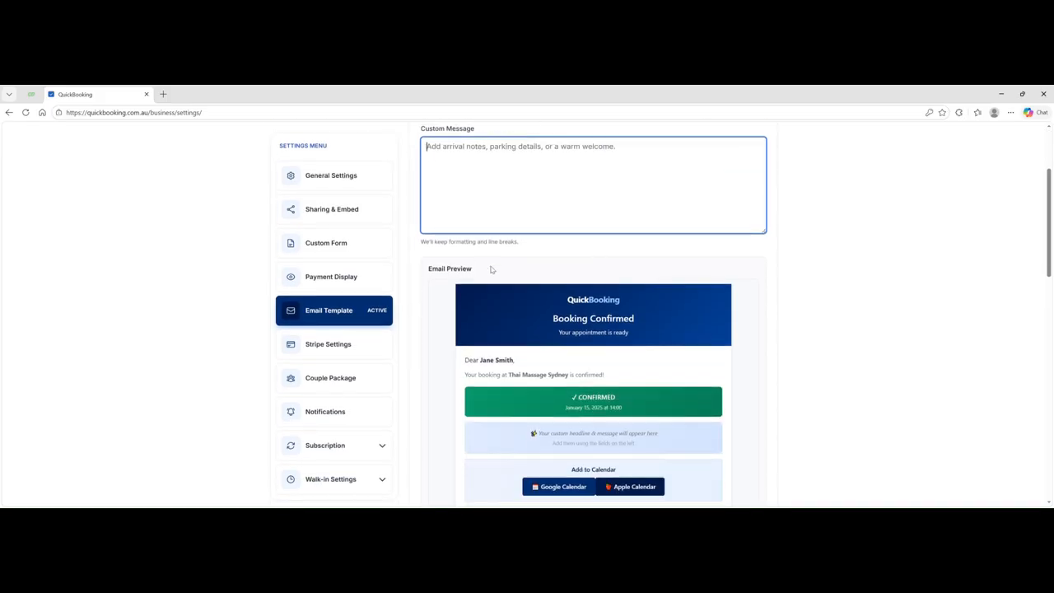
click(355, 345)
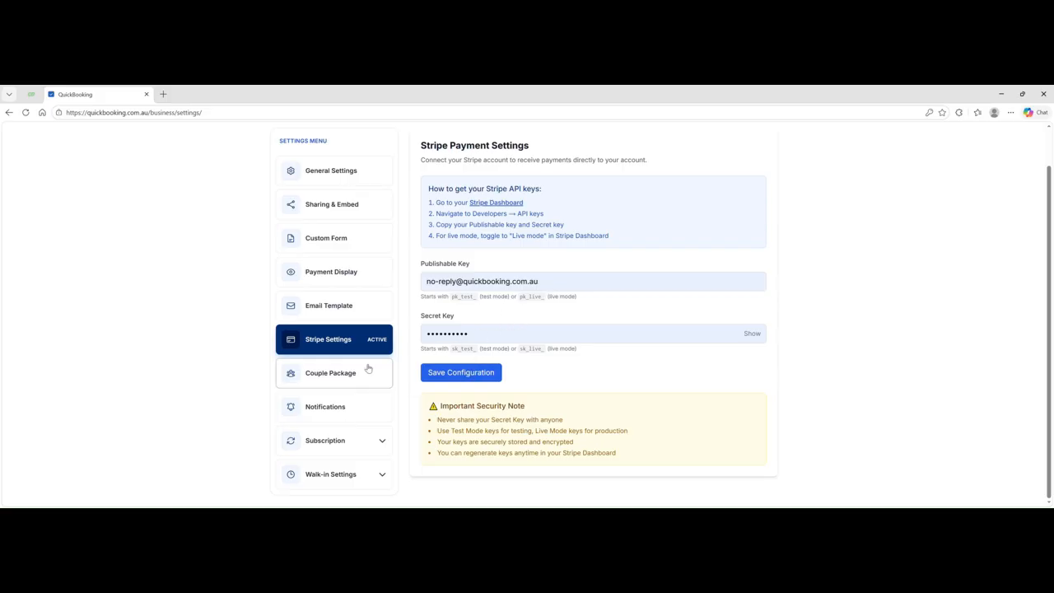
click(326, 378)
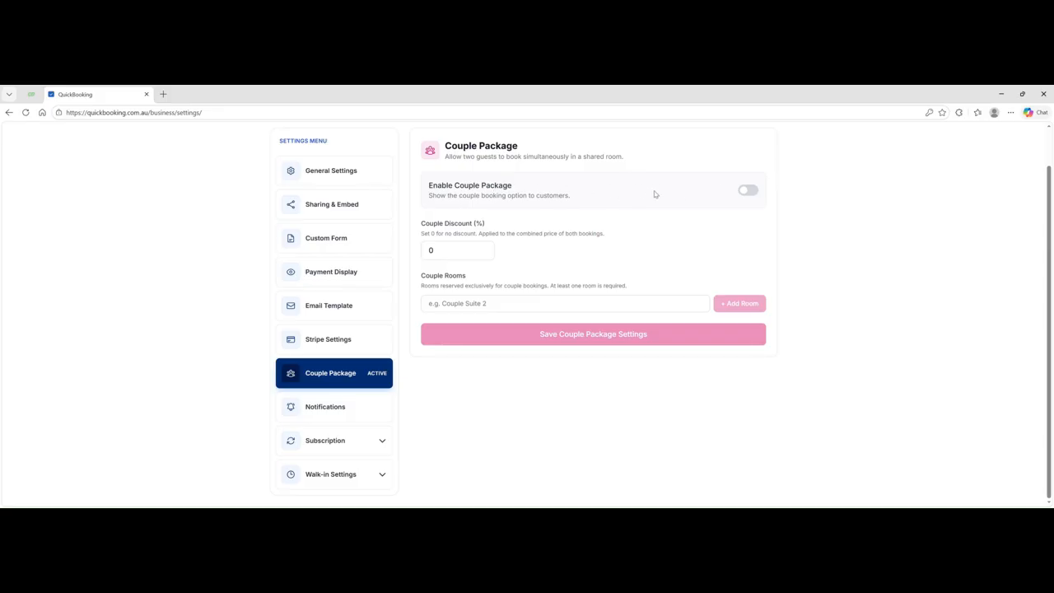
- Toggle Enable Couple Package on and back off, then go to the Notifications settings
click(751, 191)
click(752, 193)
click(485, 304)
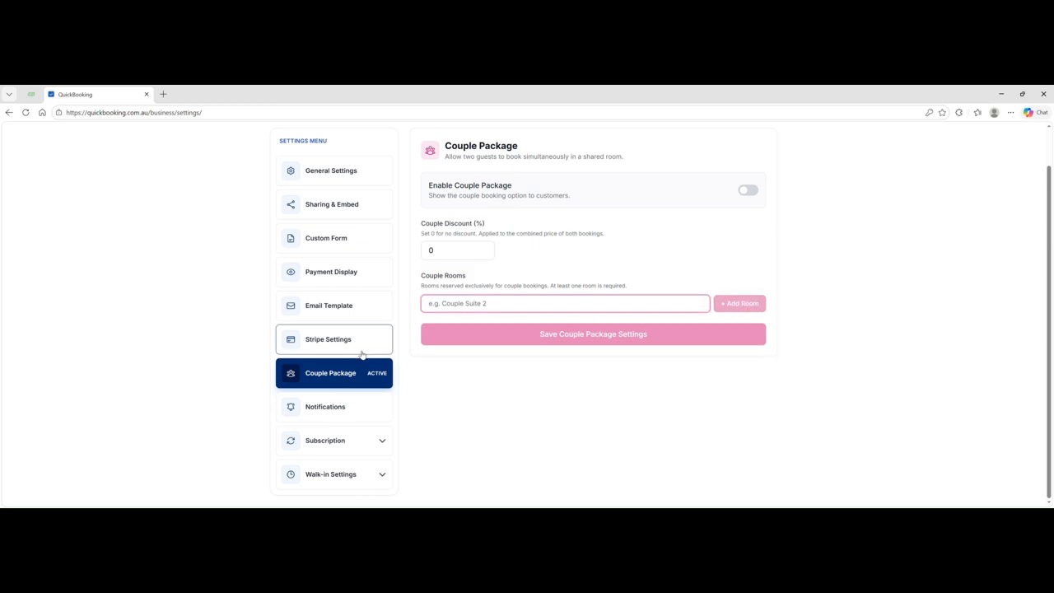
click(327, 408)
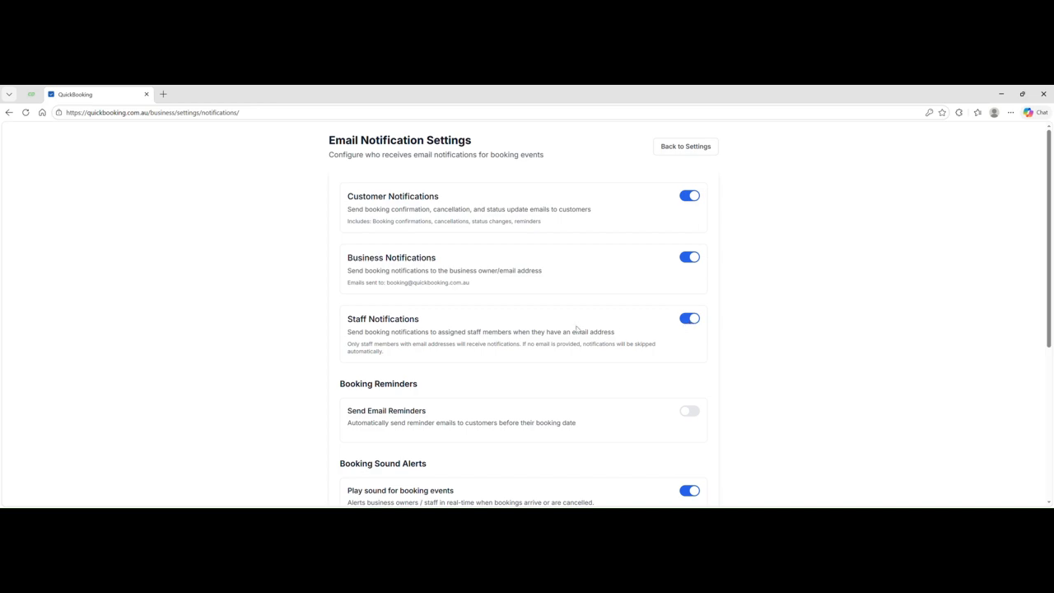
- Switch on Send Email Reminders with the '1 day before' reminder kept ticked
scroll(546, 325, down, 2)
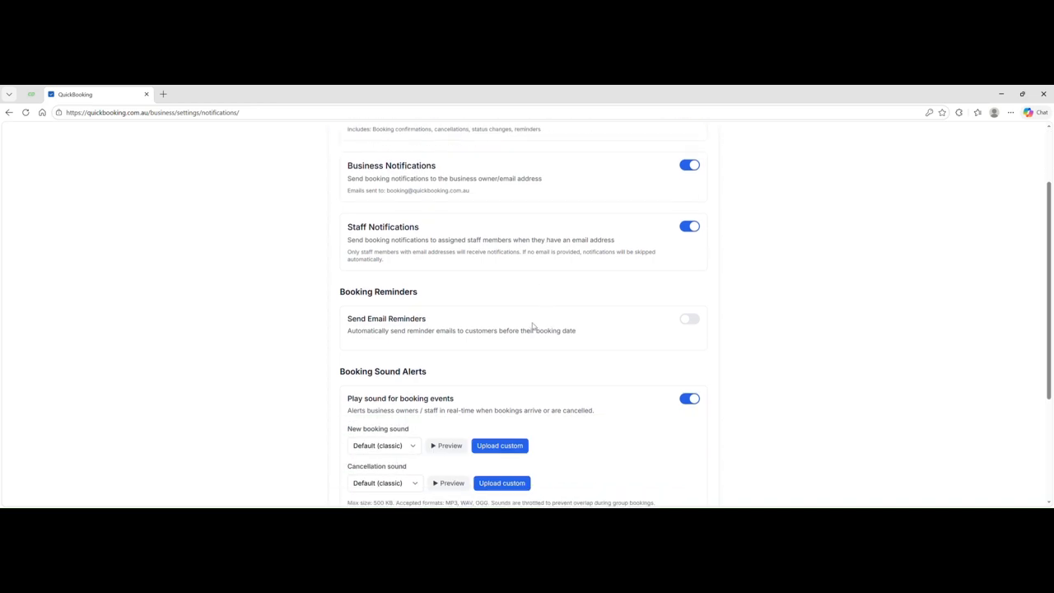
click(690, 319)
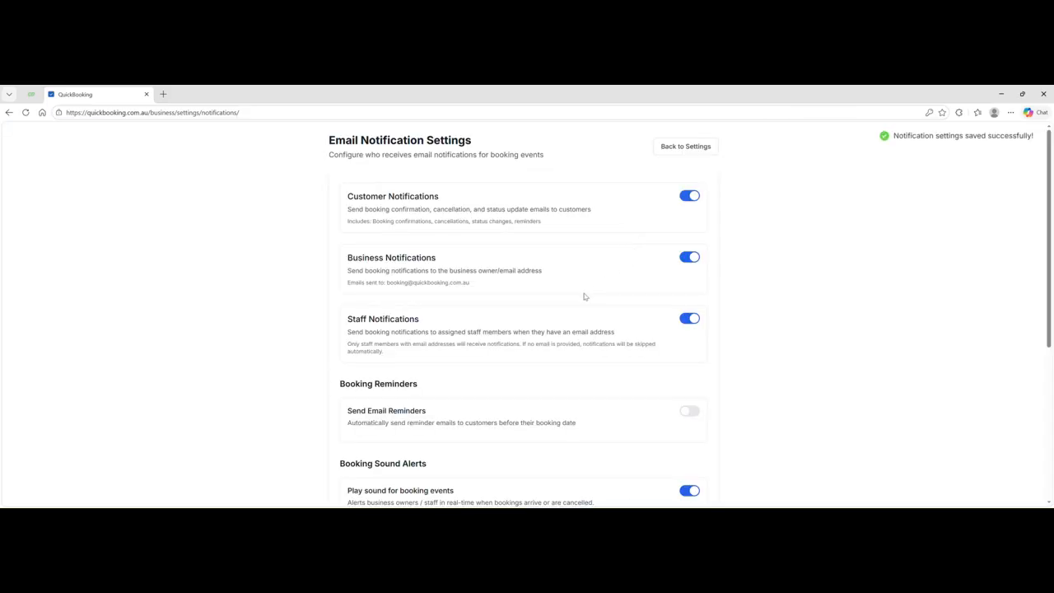
scroll(593, 362, down, 2)
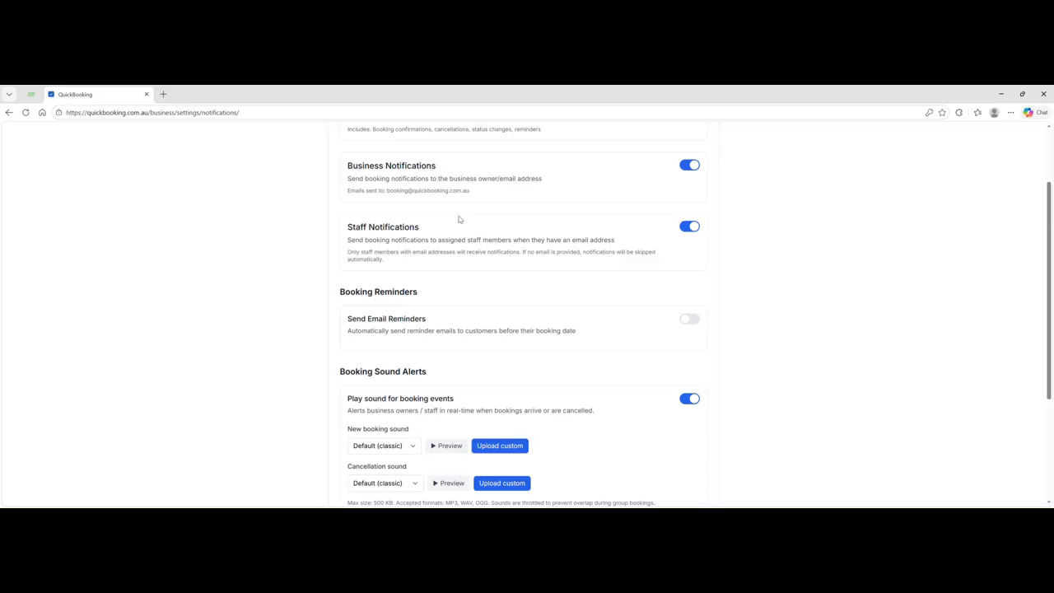
click(690, 319)
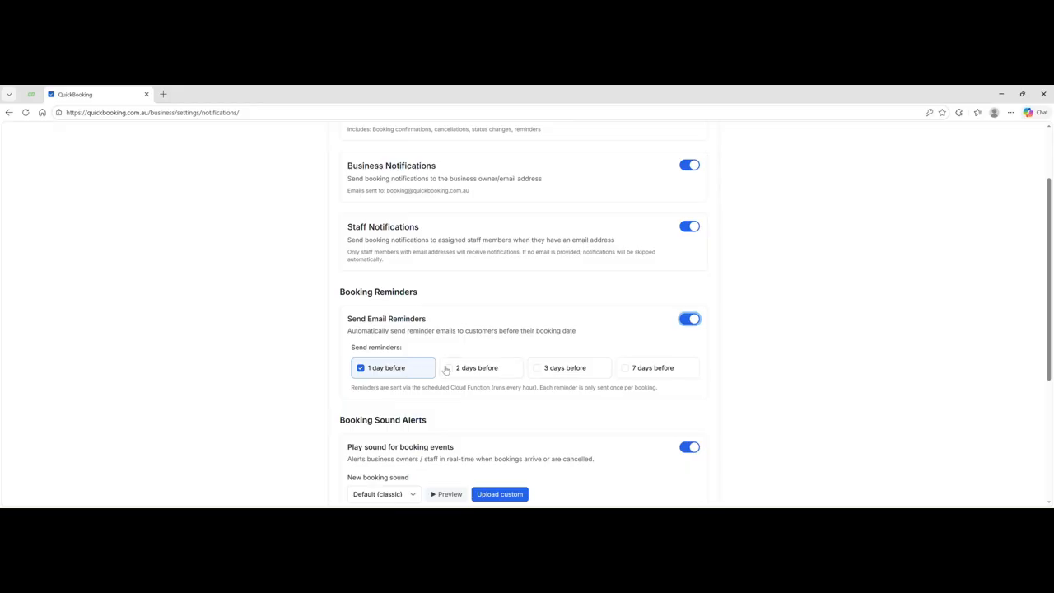
scroll(509, 346, down, 2)
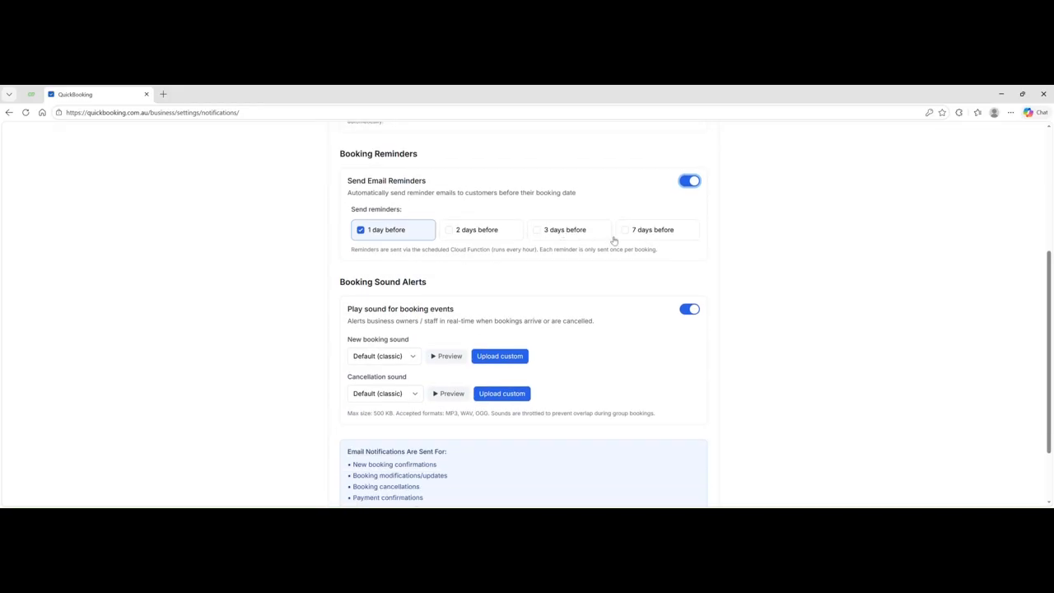
scroll(548, 257, down, 1)
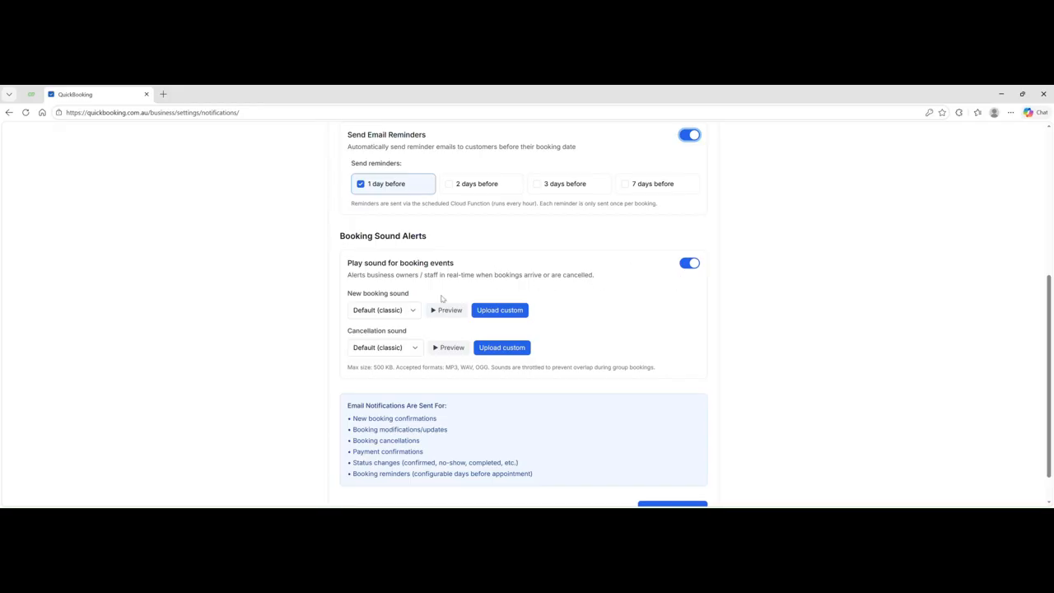
- Keep booking sounds on, trying Two-note chime and Short ping but leaving Default (classic) for new bookings
click(690, 264)
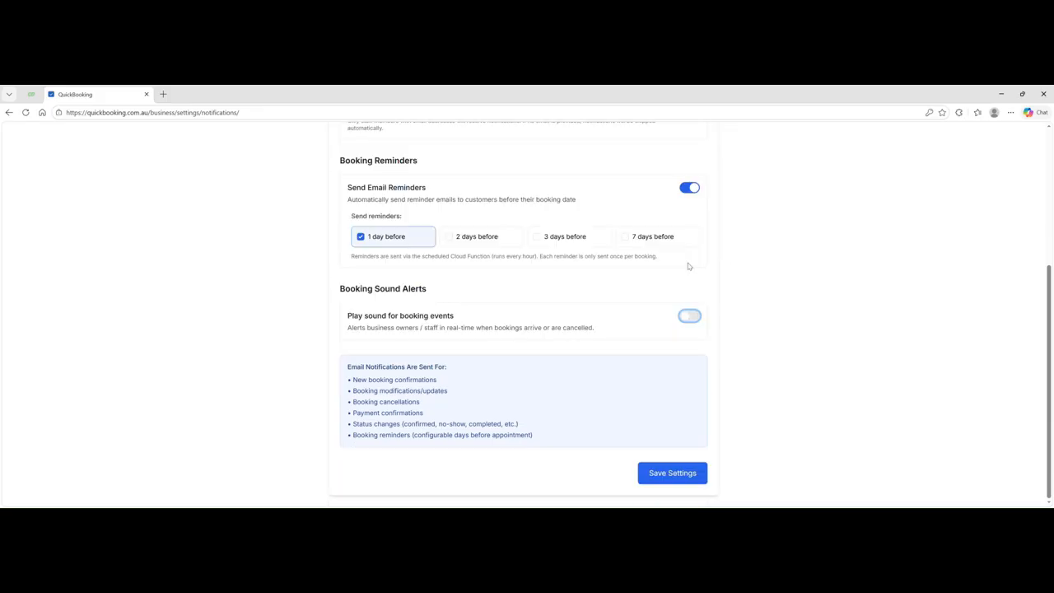
click(690, 317)
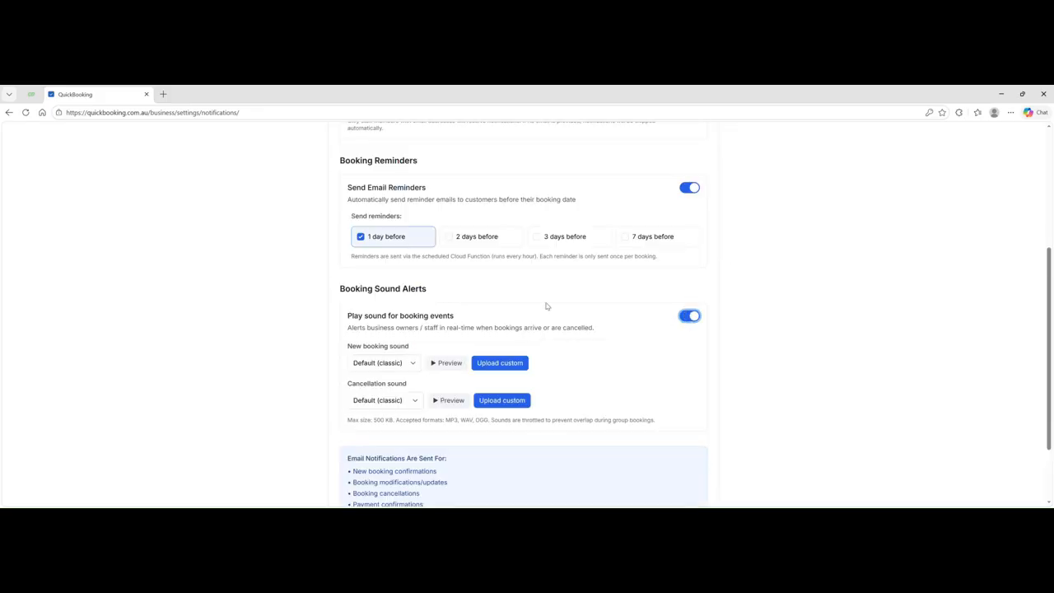
scroll(542, 298, down, 2)
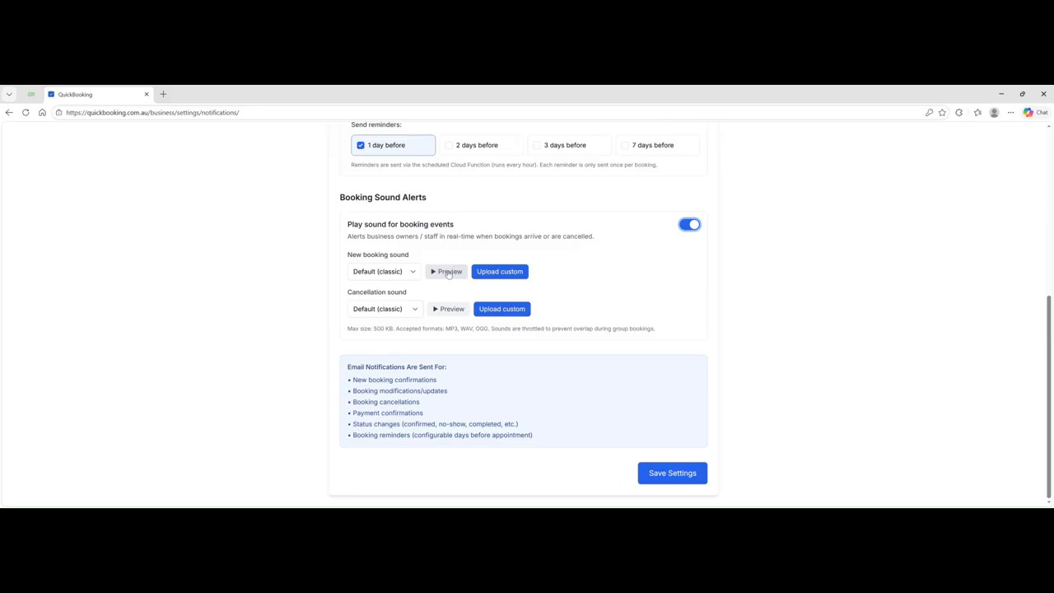
click(416, 274)
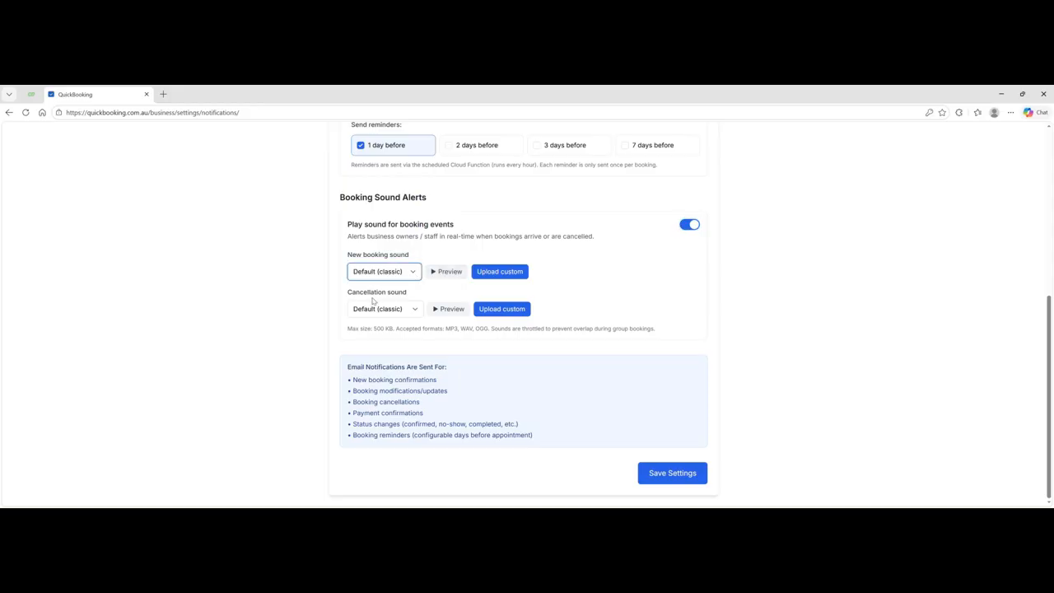
click(373, 305)
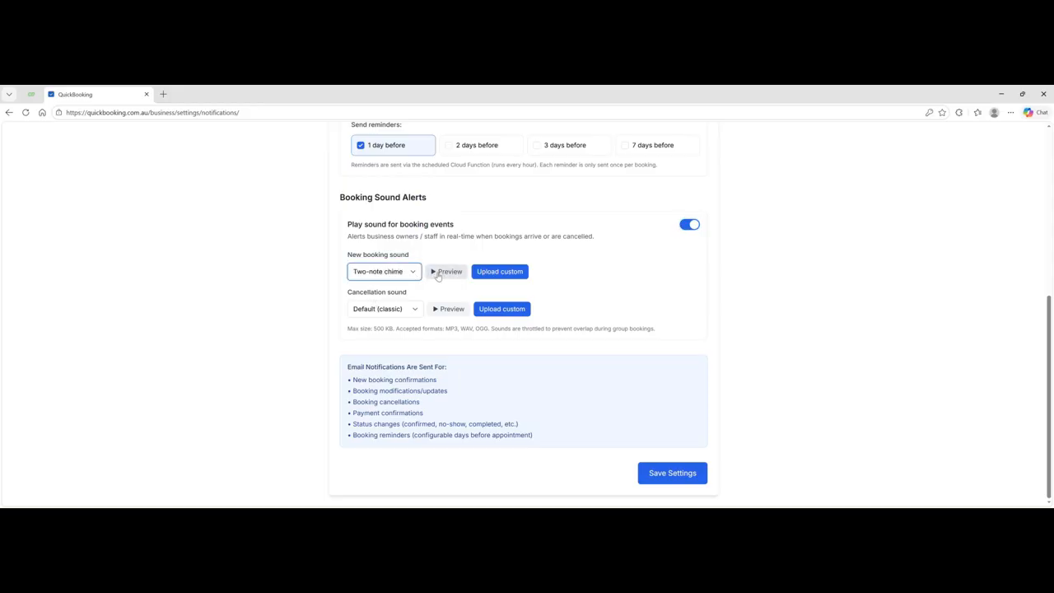
click(444, 273)
click(405, 277)
click(391, 324)
click(449, 272)
click(417, 273)
click(387, 295)
click(445, 279)
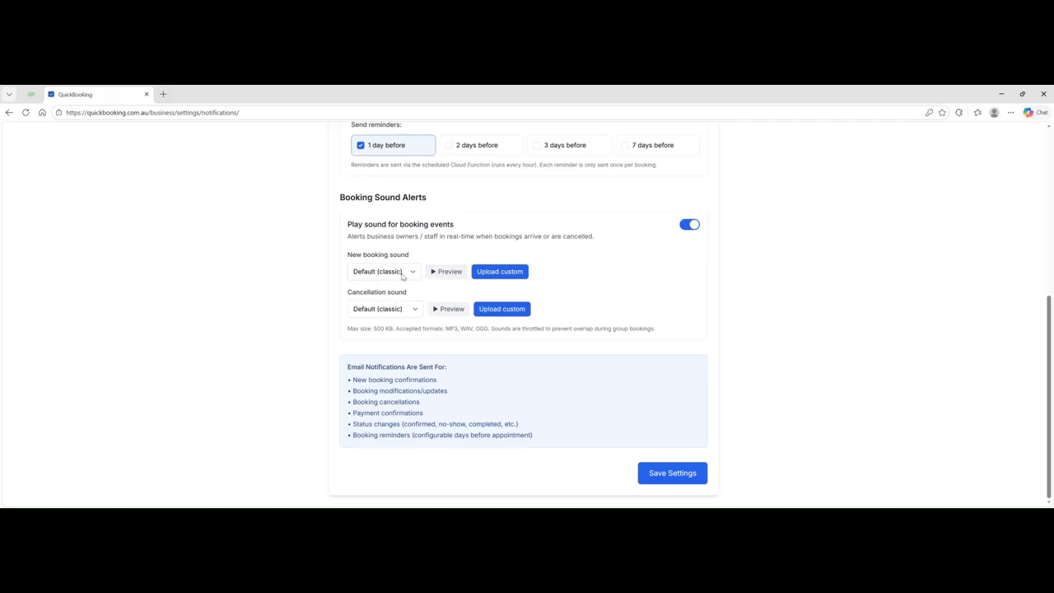
- Set the cancellation sound to Warm bell and save the notification settings
click(402, 313)
key(Down)
click(437, 313)
click(685, 472)
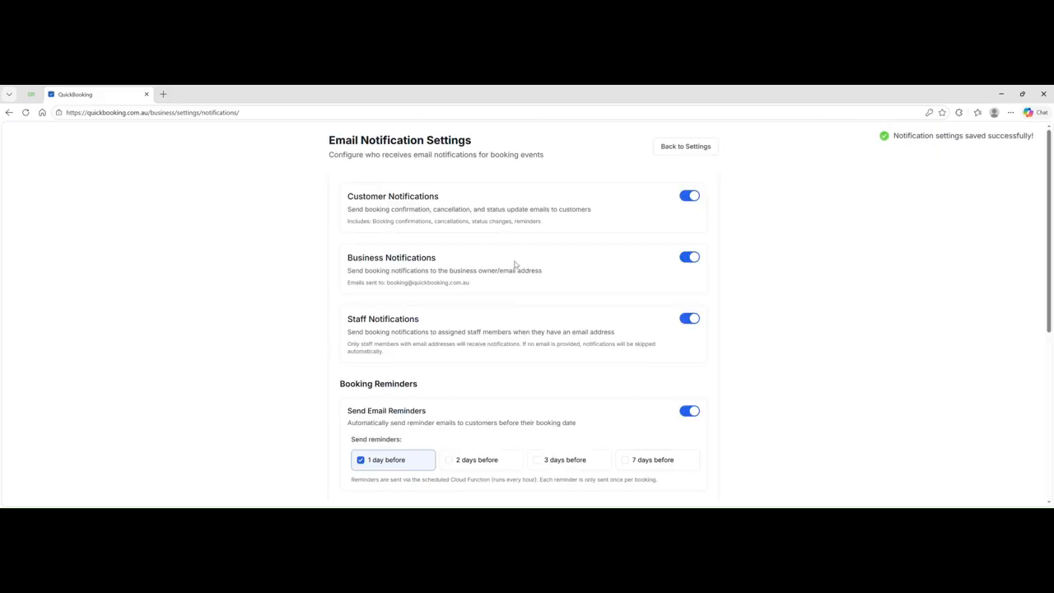
- Go back to the main business settings
scroll(619, 260, down, 2)
scroll(619, 260, down, 5)
scroll(619, 260, up, 4)
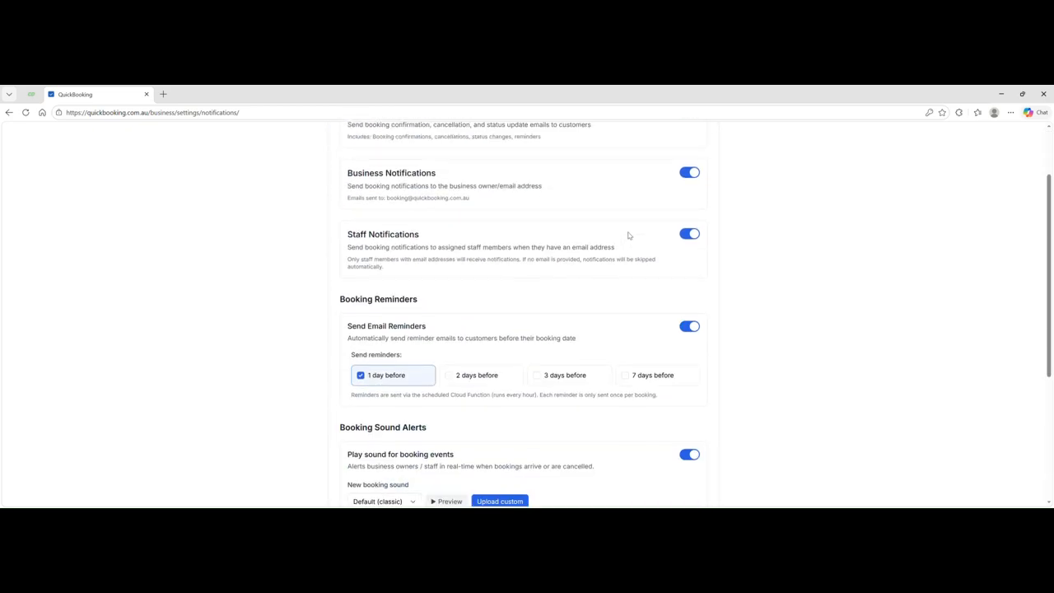
scroll(626, 238, up, 3)
click(684, 145)
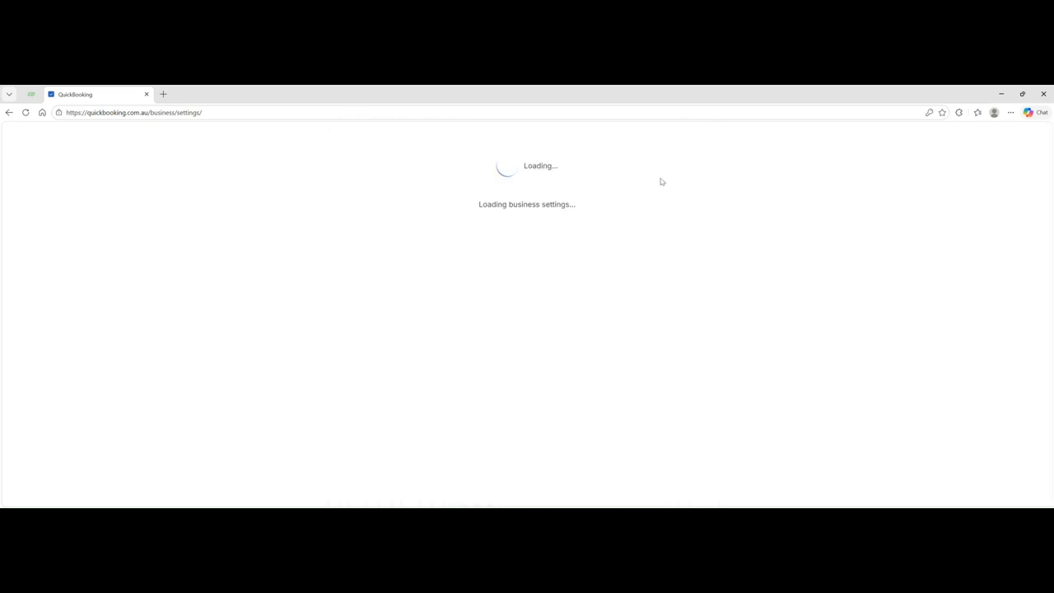
- Open Subscription Setting showing the $79 monthly PREMIUM PLAN with auto-renewal enabled
scroll(383, 364, down, 1)
scroll(383, 364, down, 1)
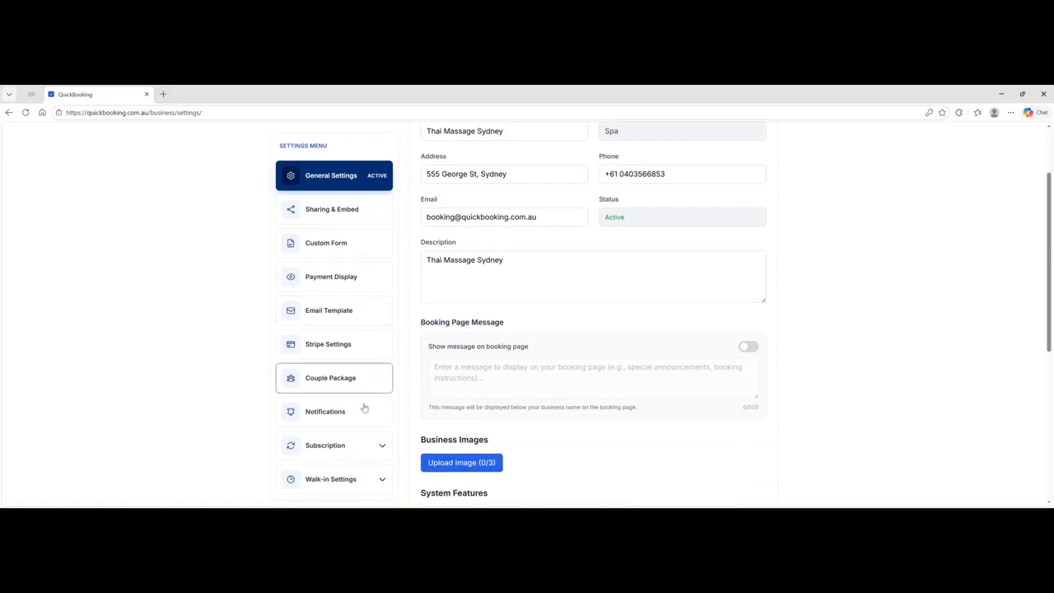
click(357, 450)
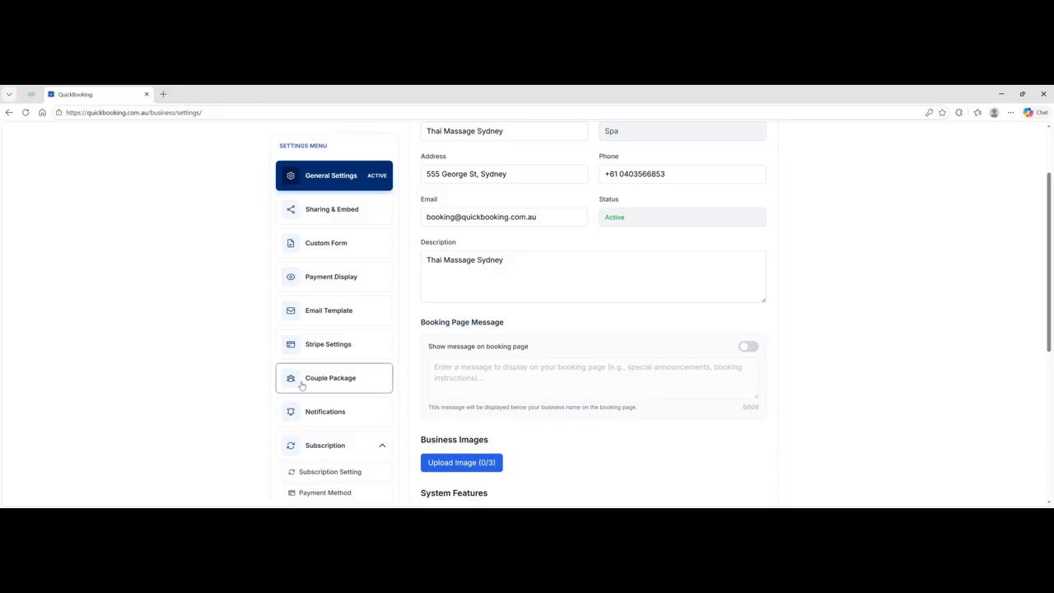
scroll(313, 384, down, 1)
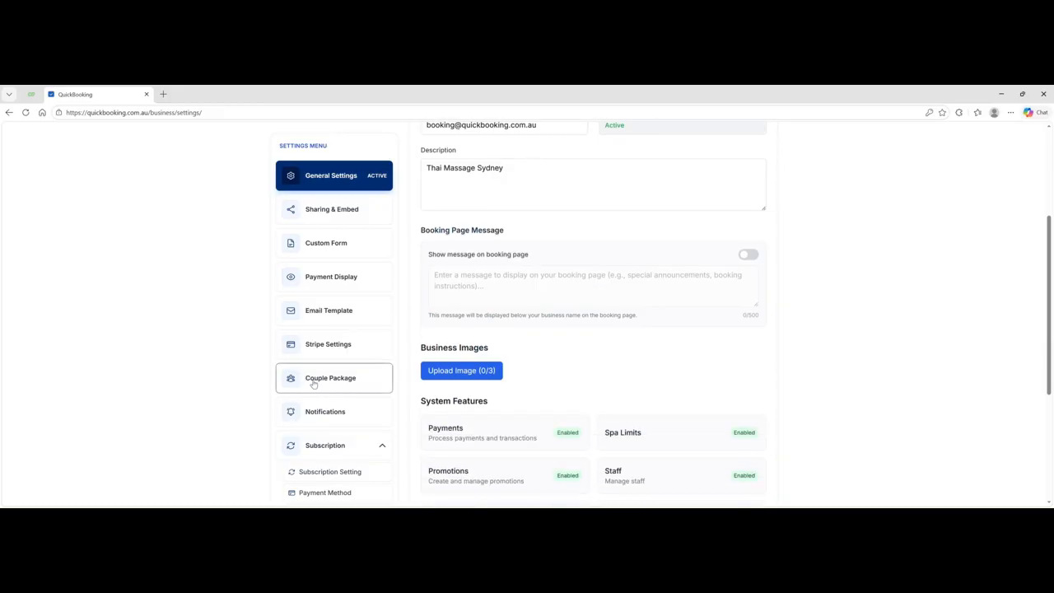
click(325, 472)
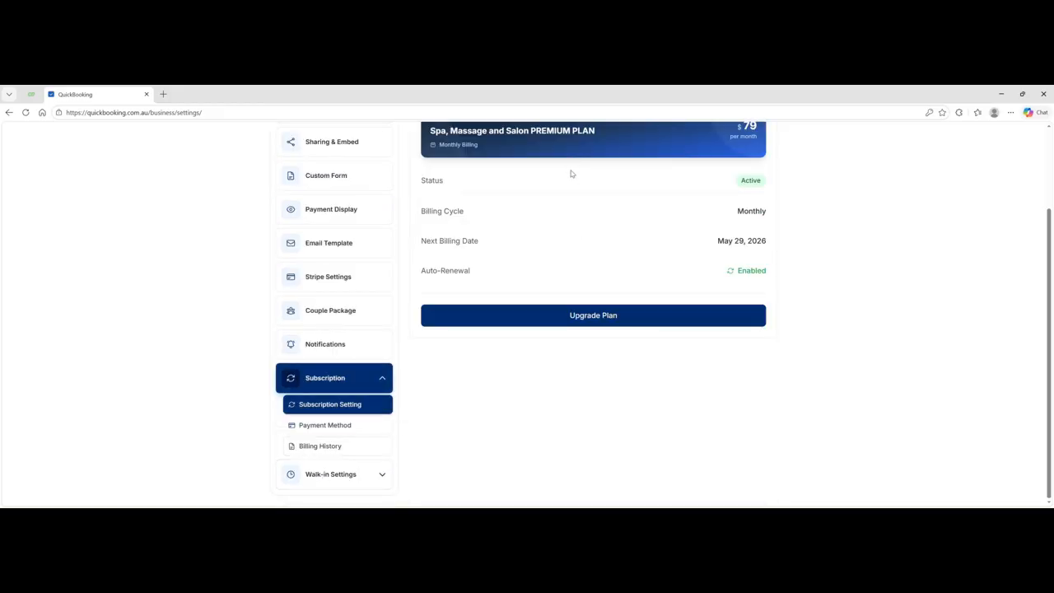
scroll(607, 231, up, 1)
scroll(606, 230, up, 1)
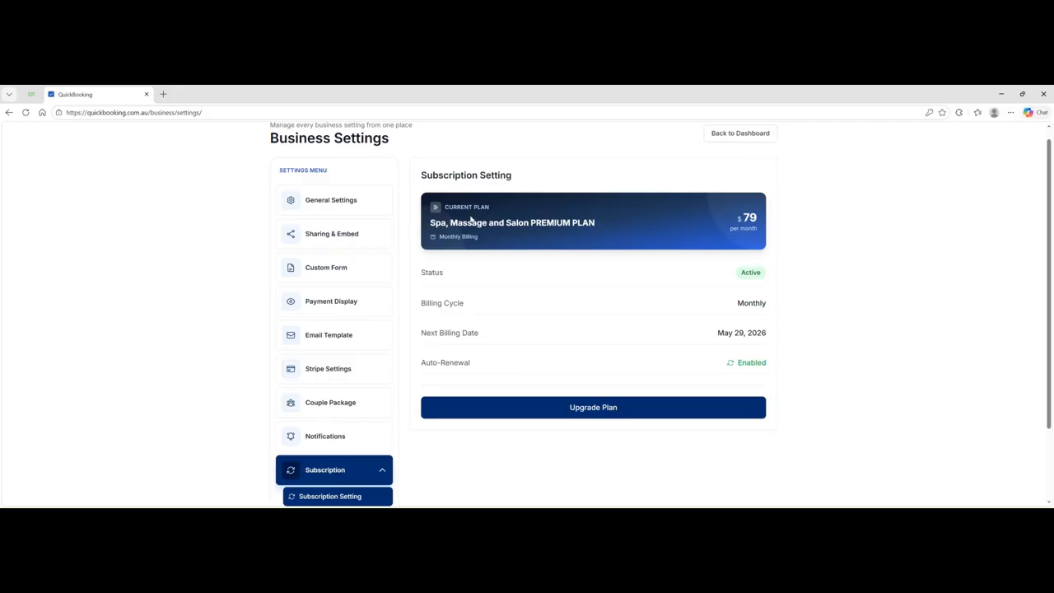
scroll(584, 266, down, 1)
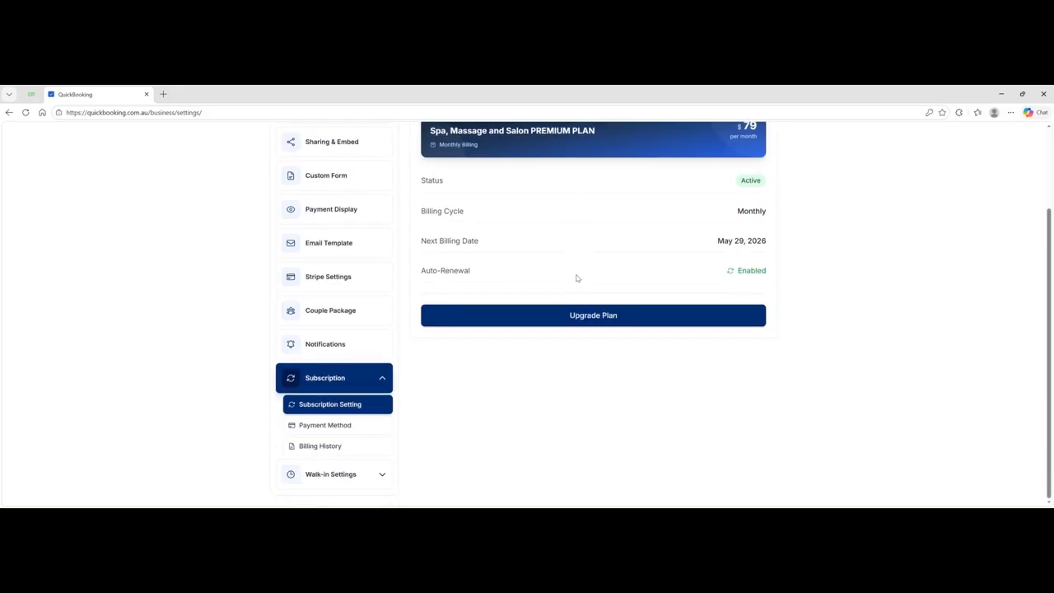
- Review the saved payment card under Payment Method
click(325, 426)
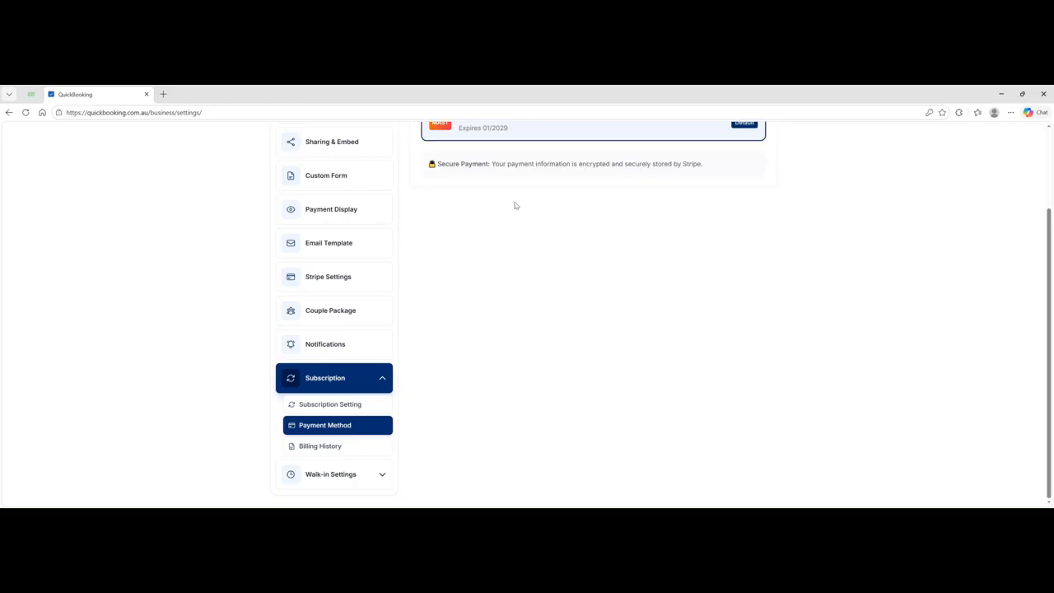
scroll(567, 177, up, 1)
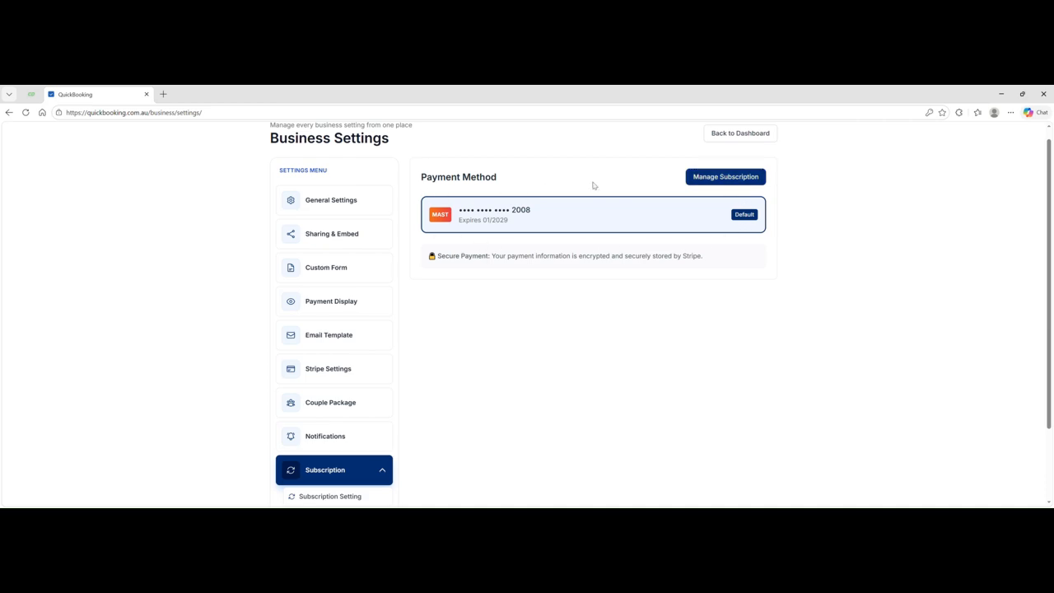
scroll(494, 232, down, 1)
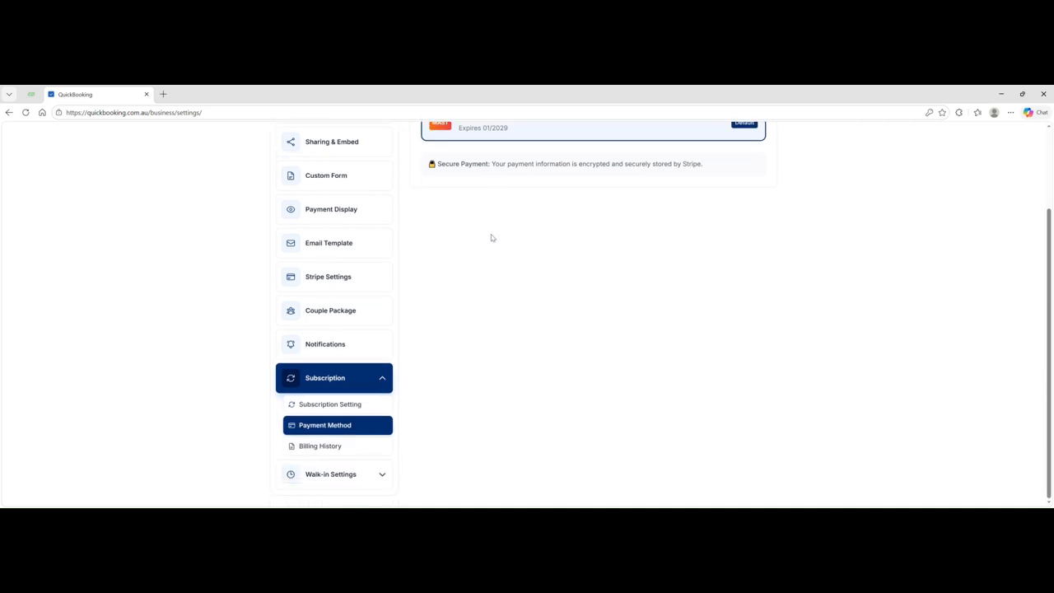
- Check the paid $0.00 April 28, 2026 invoice in Billing History, then expand Walk-in Settings
click(315, 449)
scroll(578, 194, up, 1)
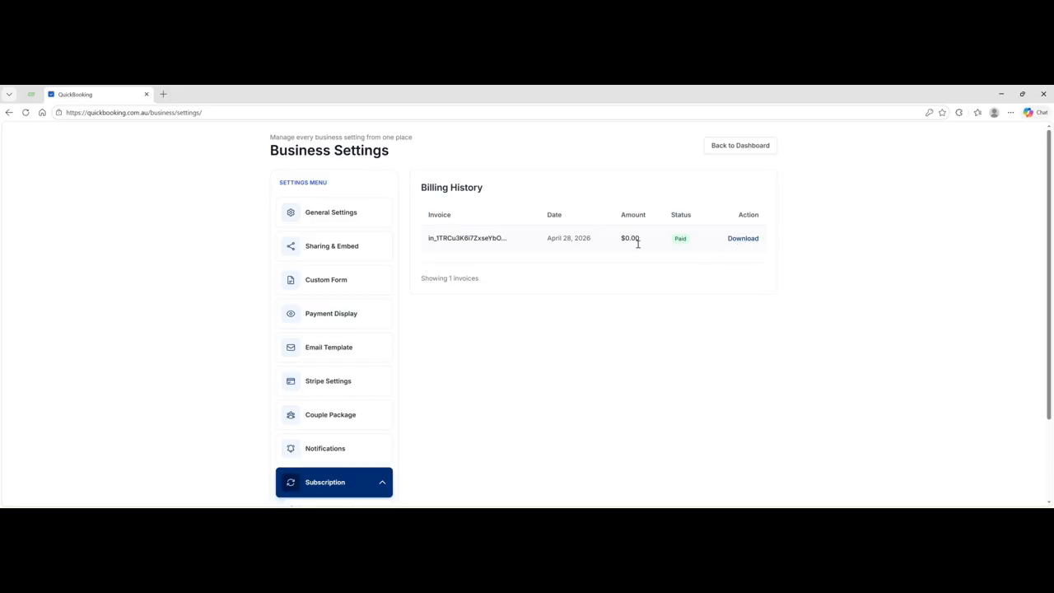
scroll(445, 332, down, 2)
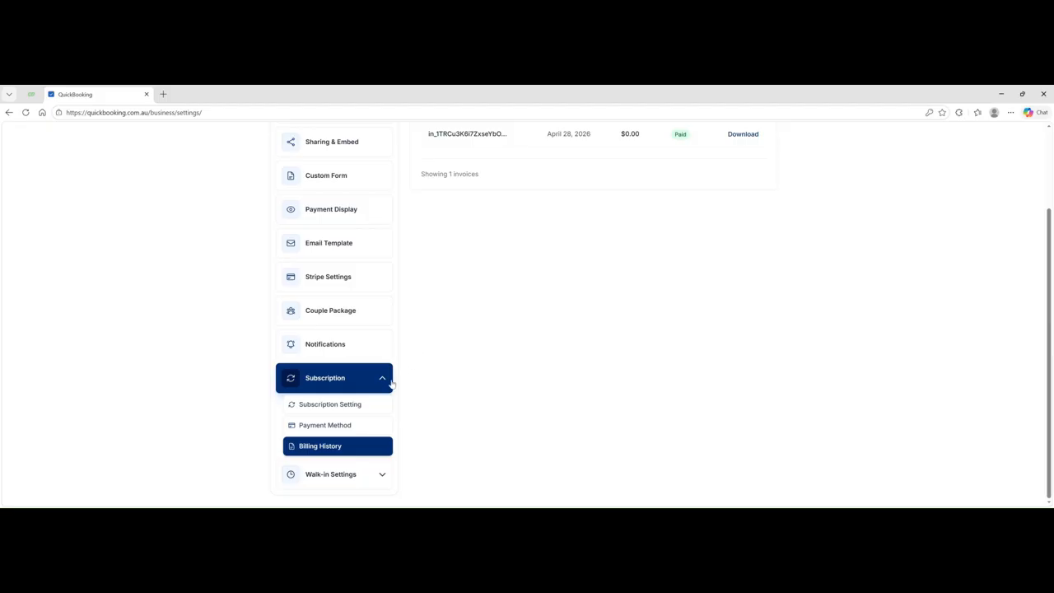
click(364, 476)
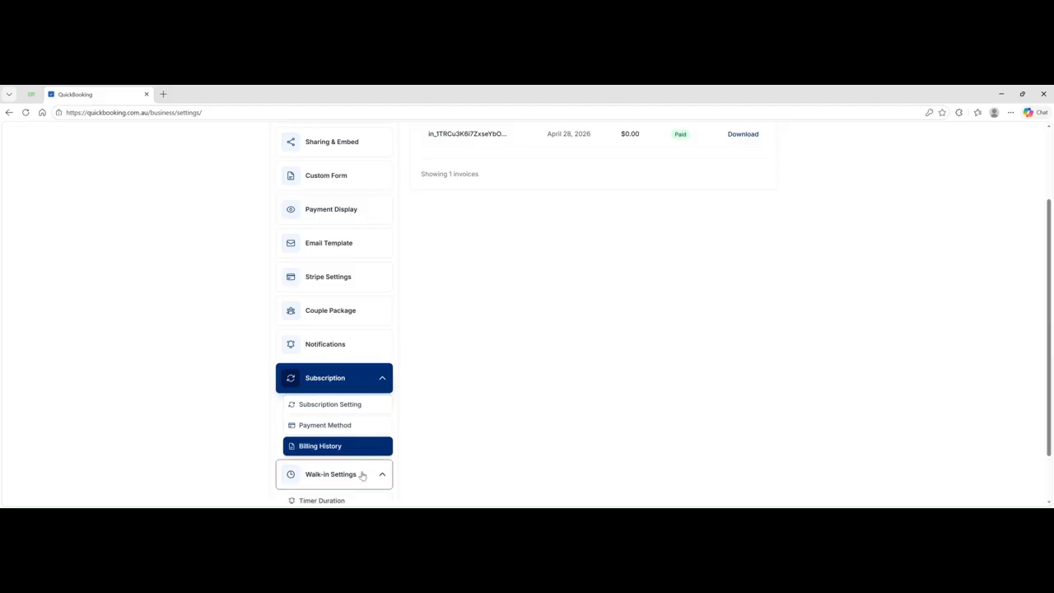
scroll(387, 436, down, 1)
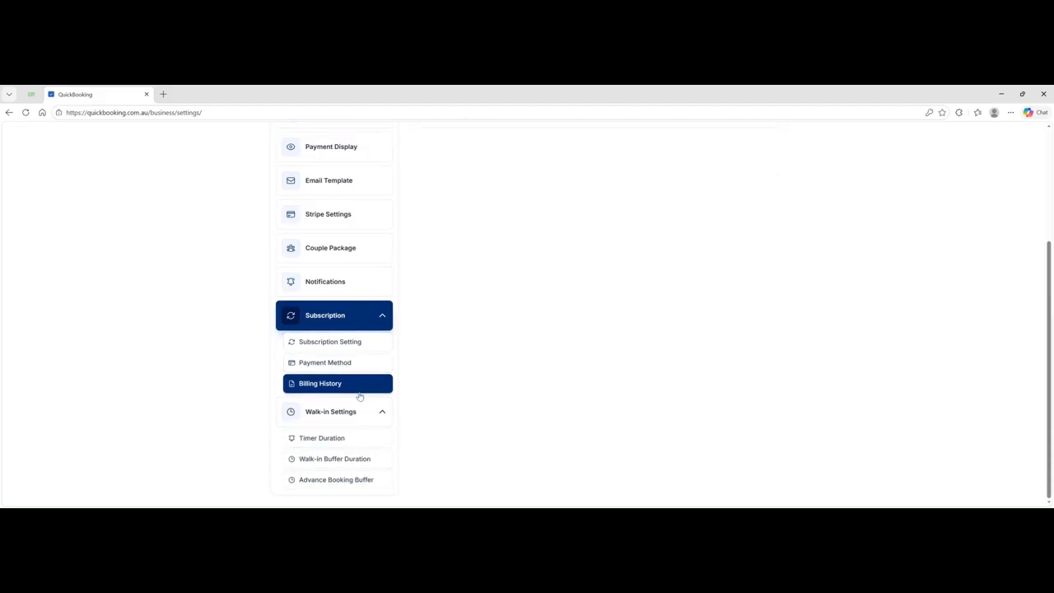
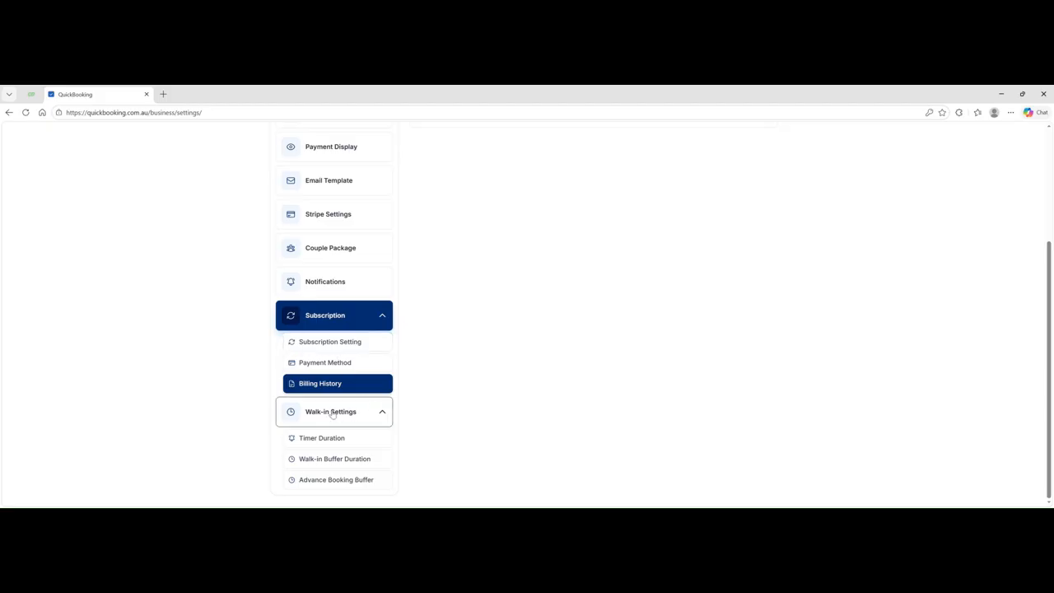
- Open the walk-in Timer Duration setting and save the timer at 5 minutes
click(332, 413)
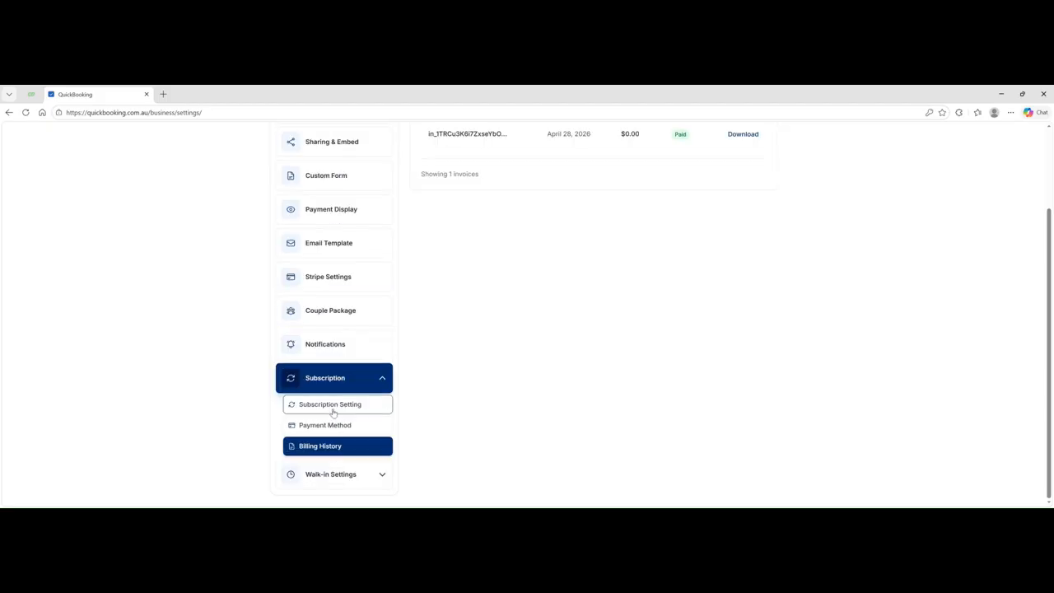
click(378, 478)
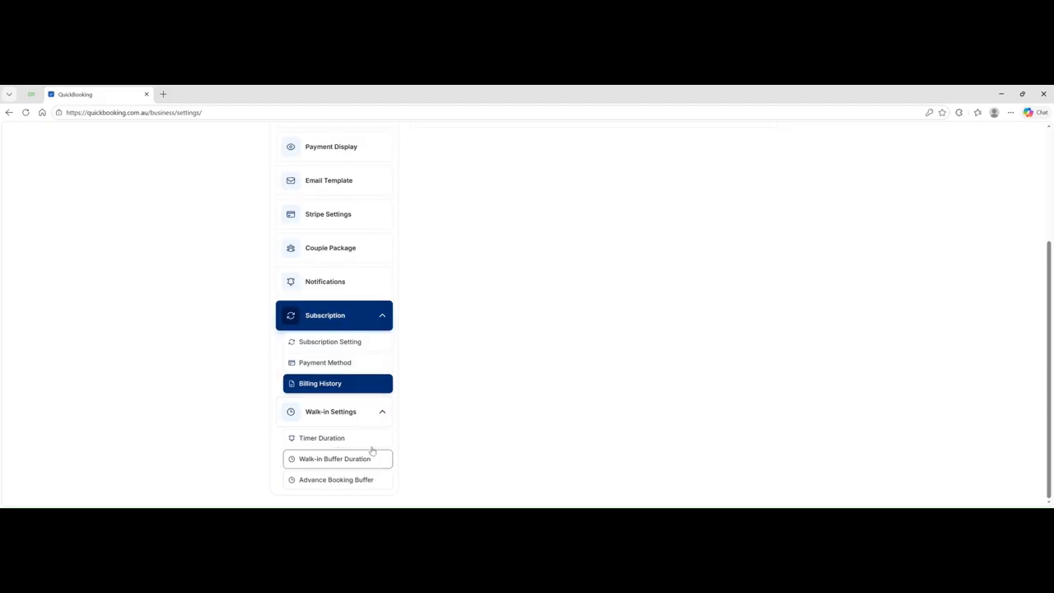
click(325, 442)
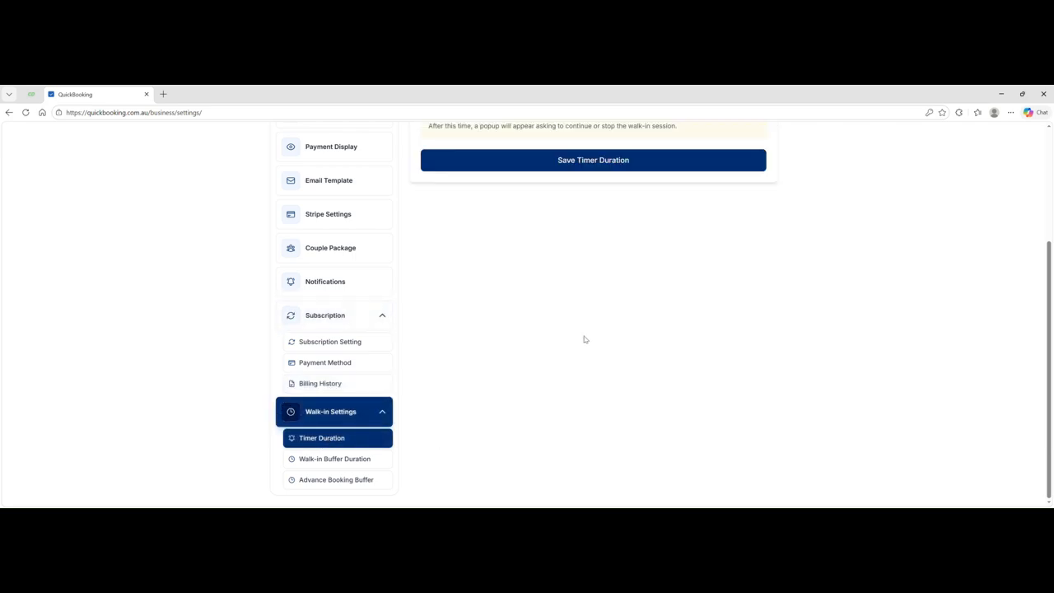
scroll(583, 341, up, 3)
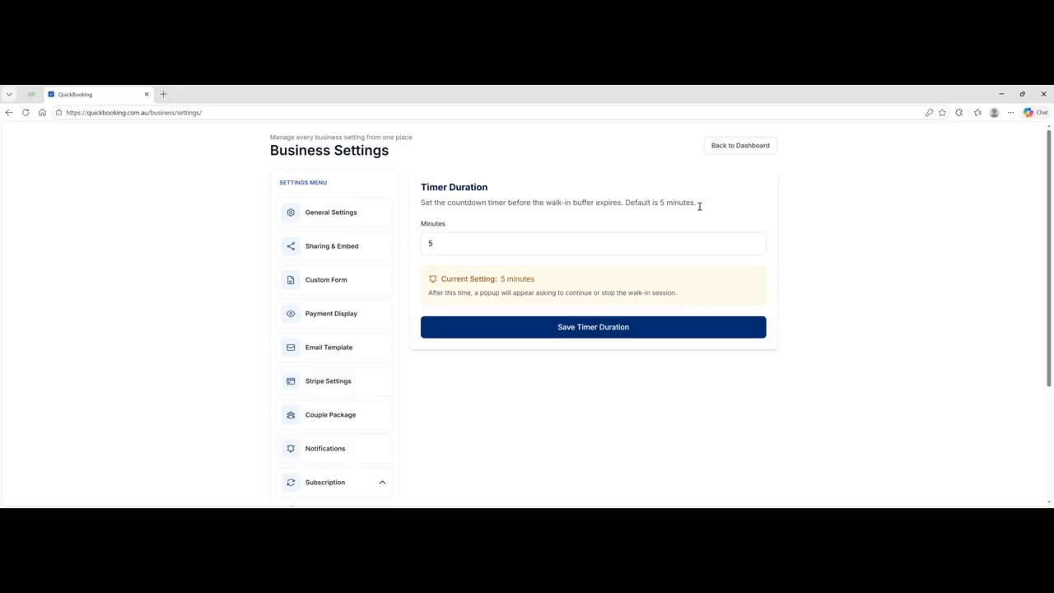
drag(440, 245, 420, 247)
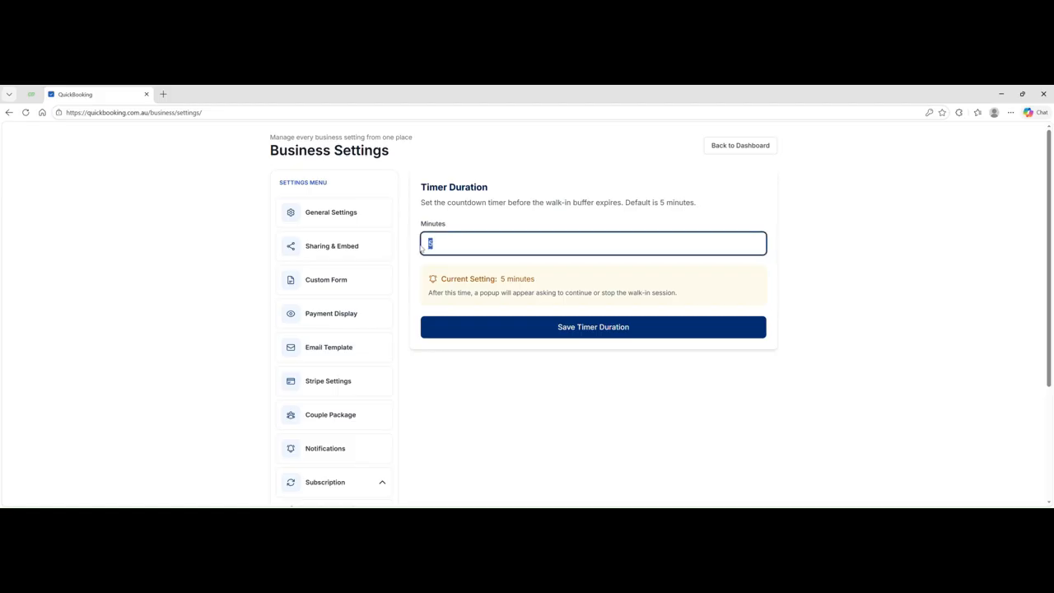
click(581, 327)
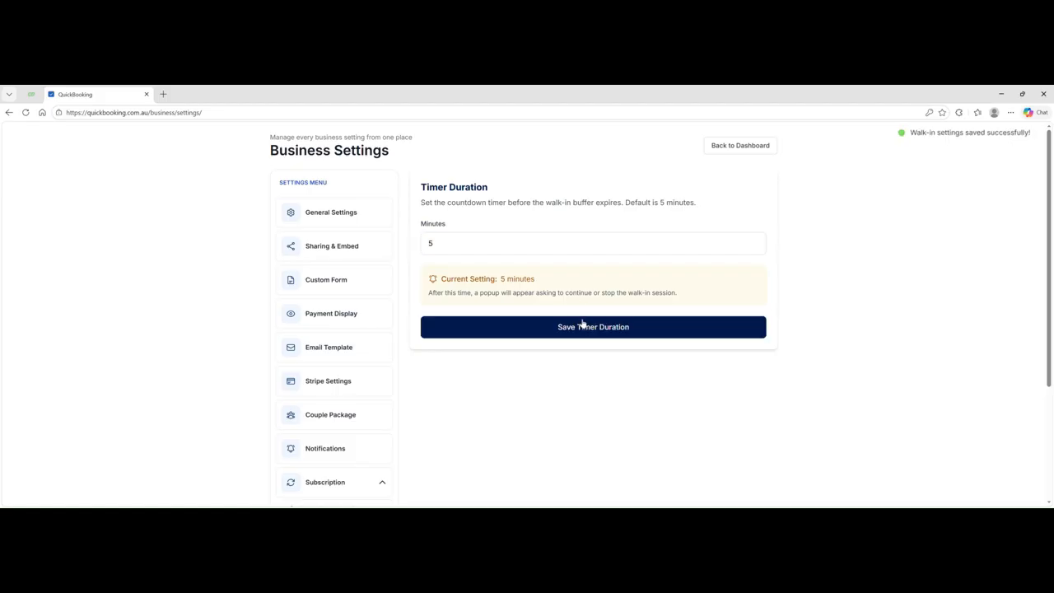
scroll(461, 363, down, 2)
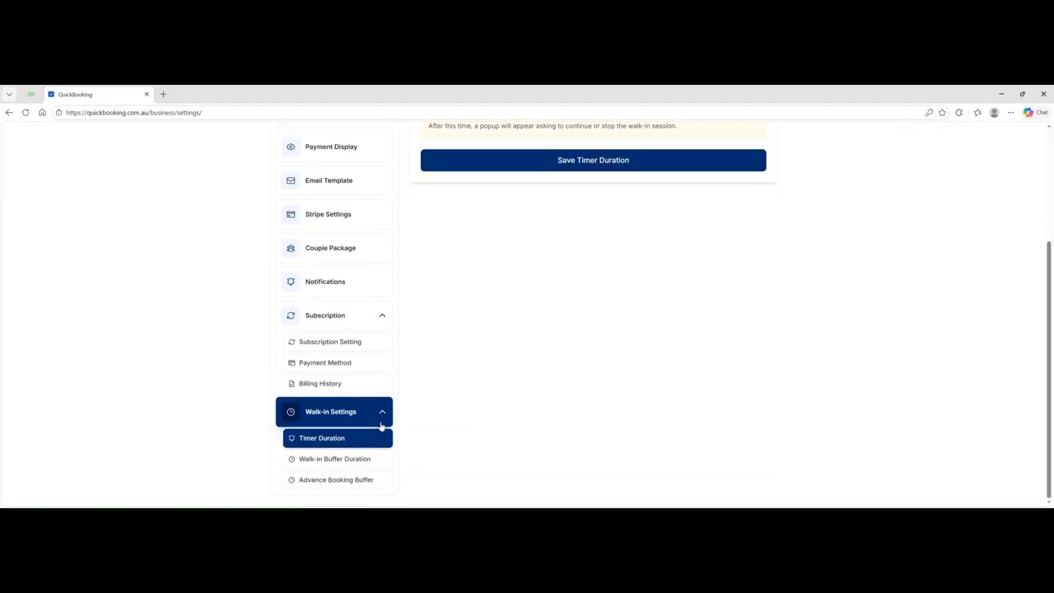
- Replace the 120-minute walk-in buffer with 90 minutes (1 hour 30 min) and save it
click(332, 460)
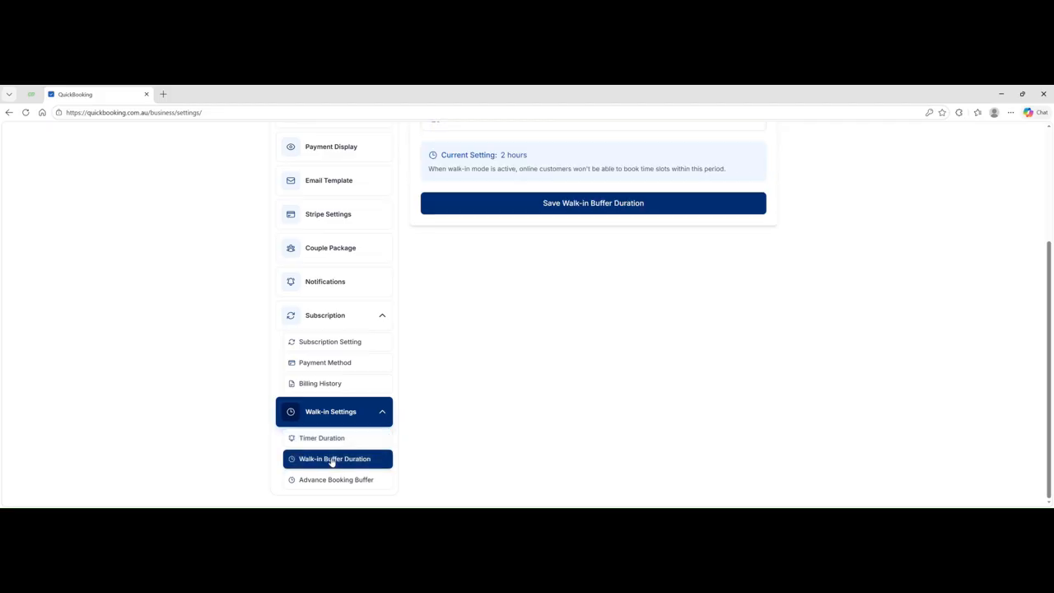
scroll(468, 391, up, 2)
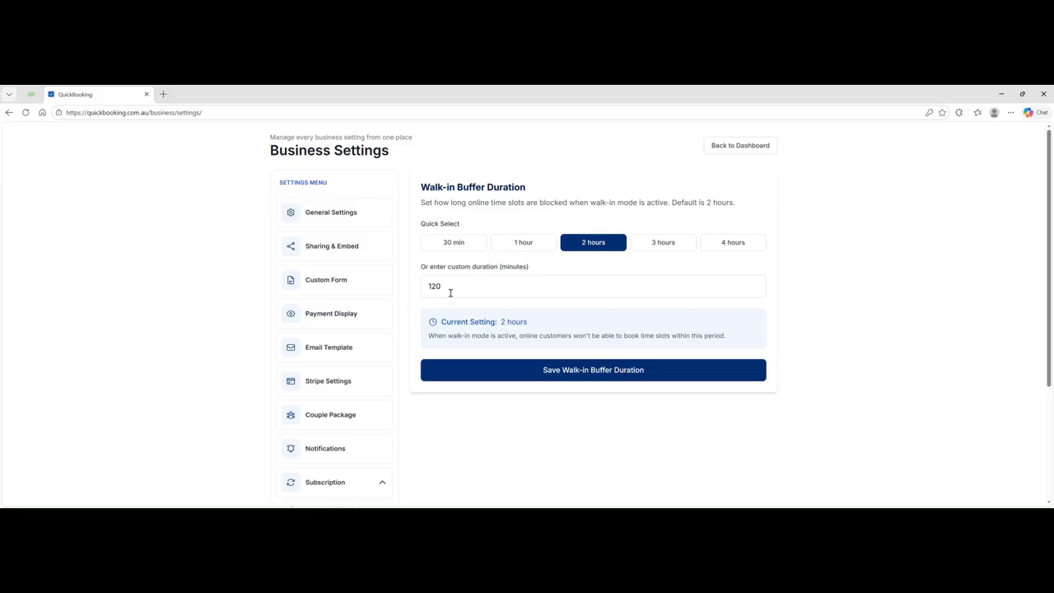
drag(454, 287, 415, 290)
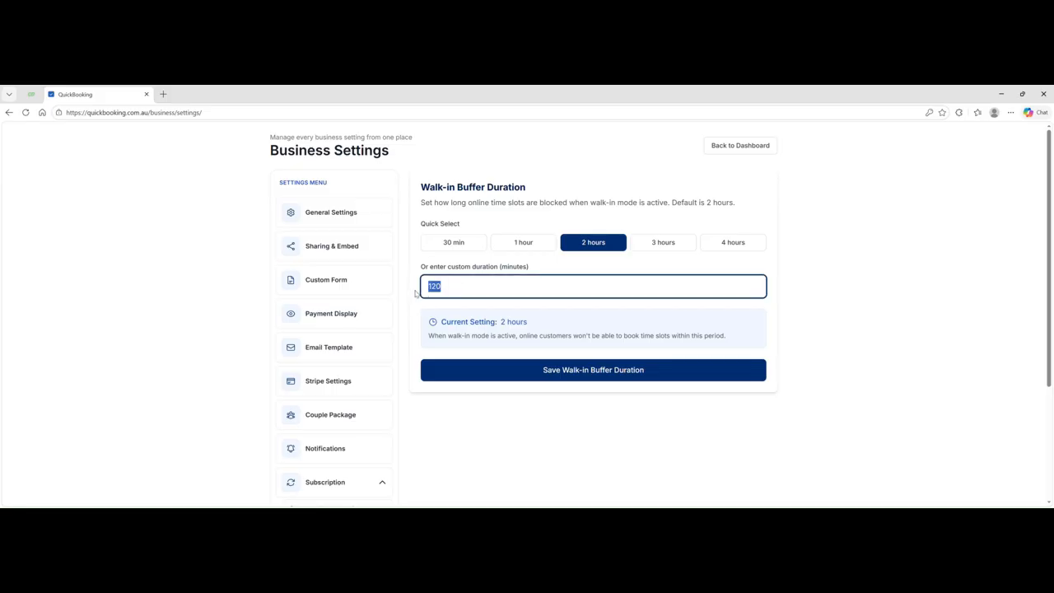
text(90)
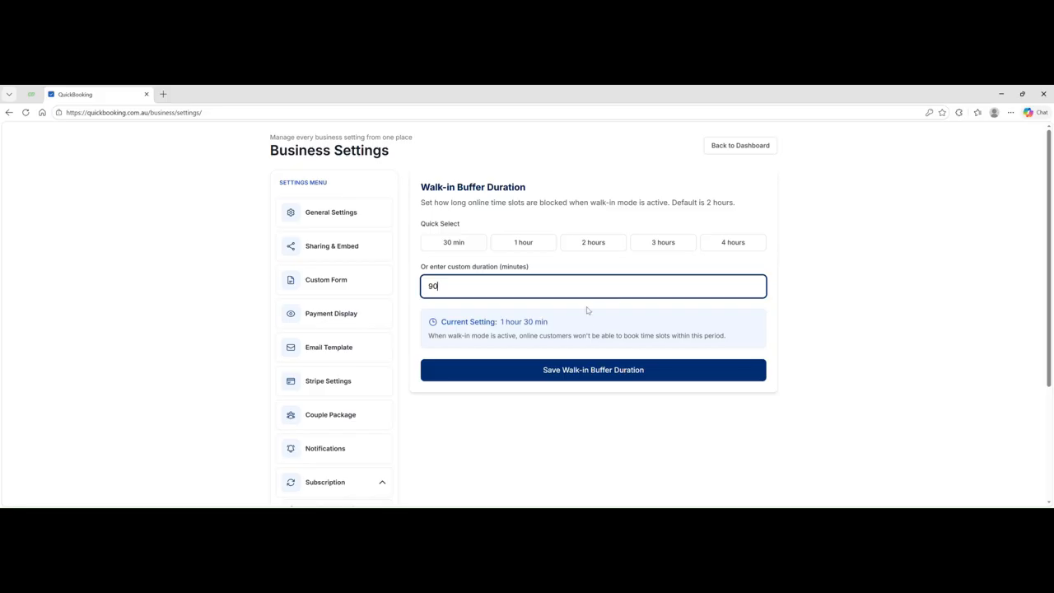
click(584, 373)
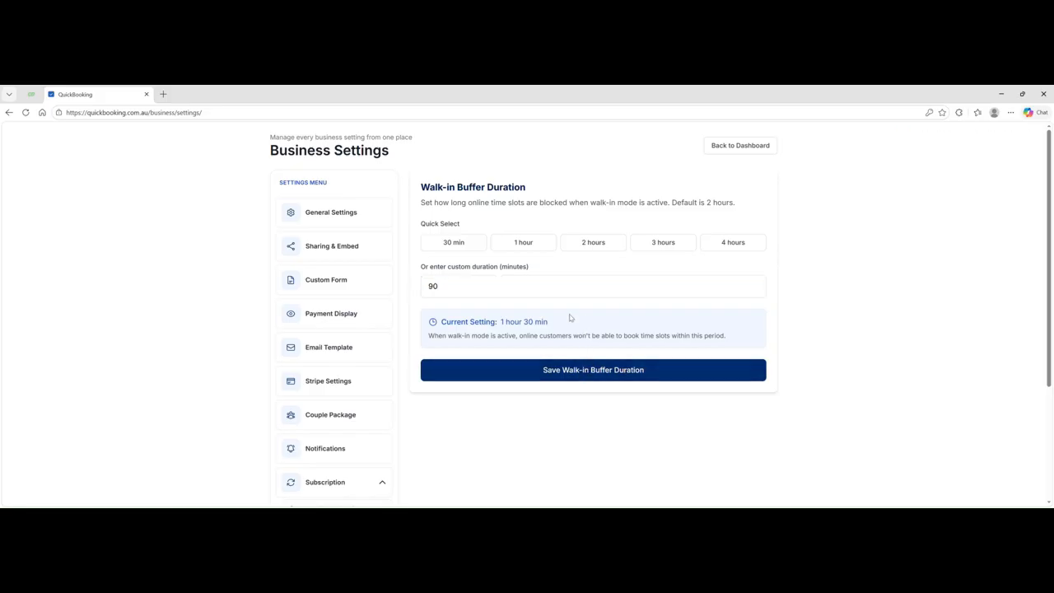
scroll(569, 316, down, 2)
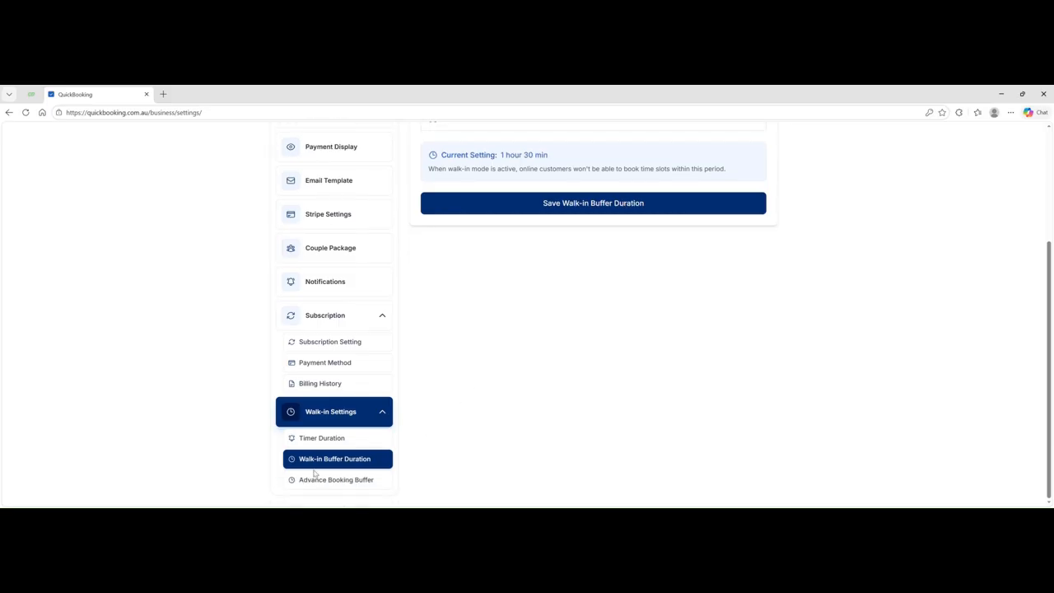
- Try the advance booking buffer options: 5 minutes, instant booking, custom 60, then back to 15
click(329, 481)
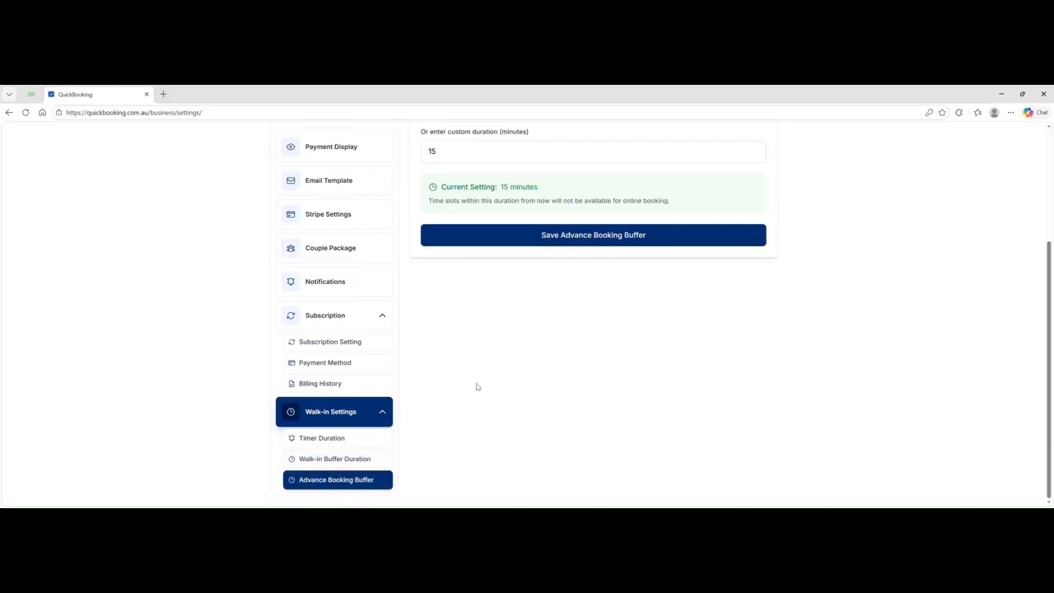
scroll(475, 388, up, 2)
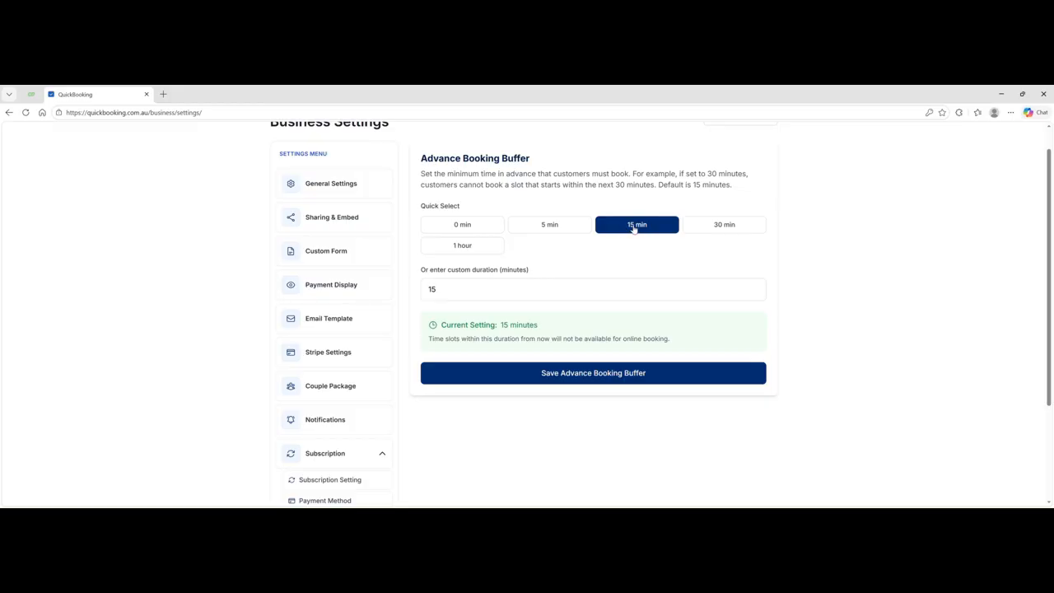
click(550, 226)
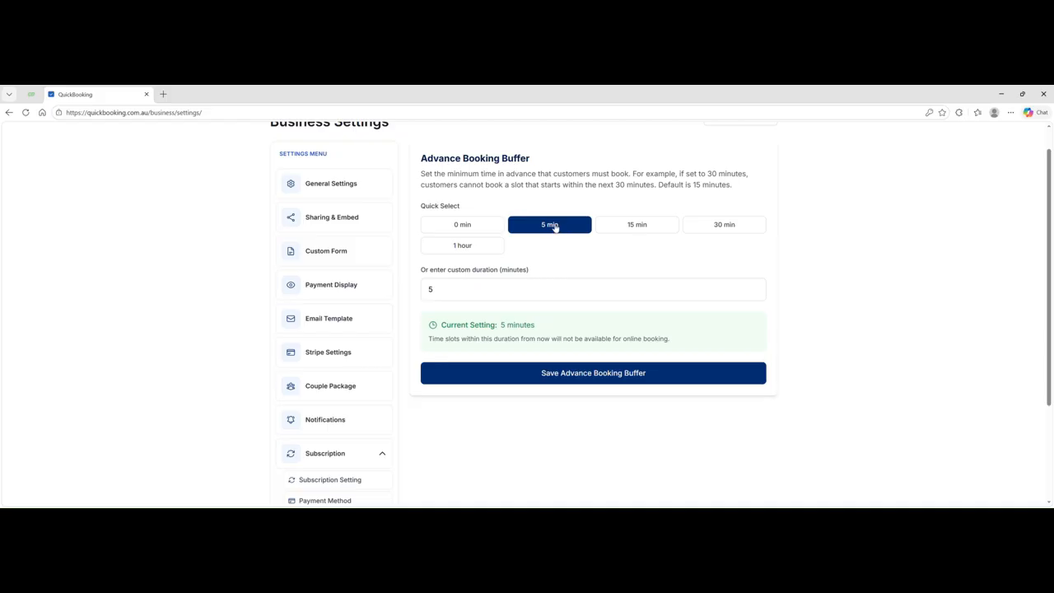
click(463, 227)
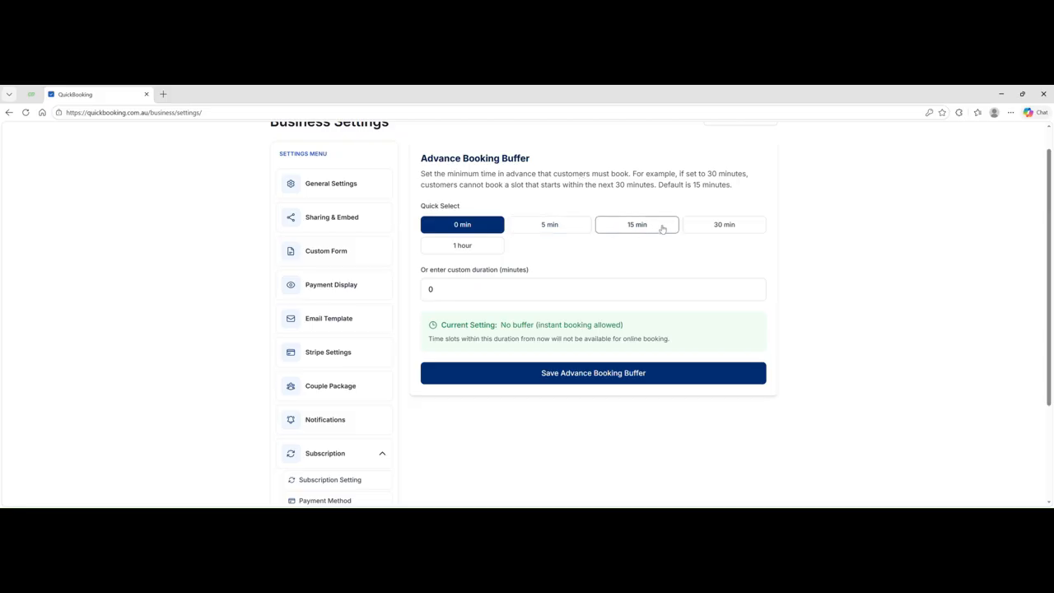
click(444, 295)
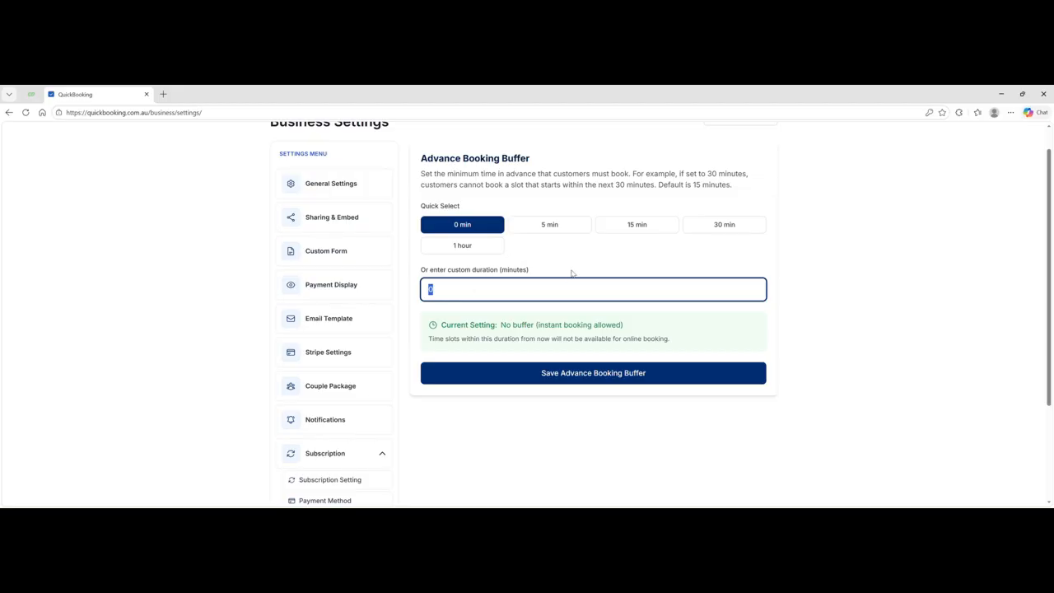
text(60)
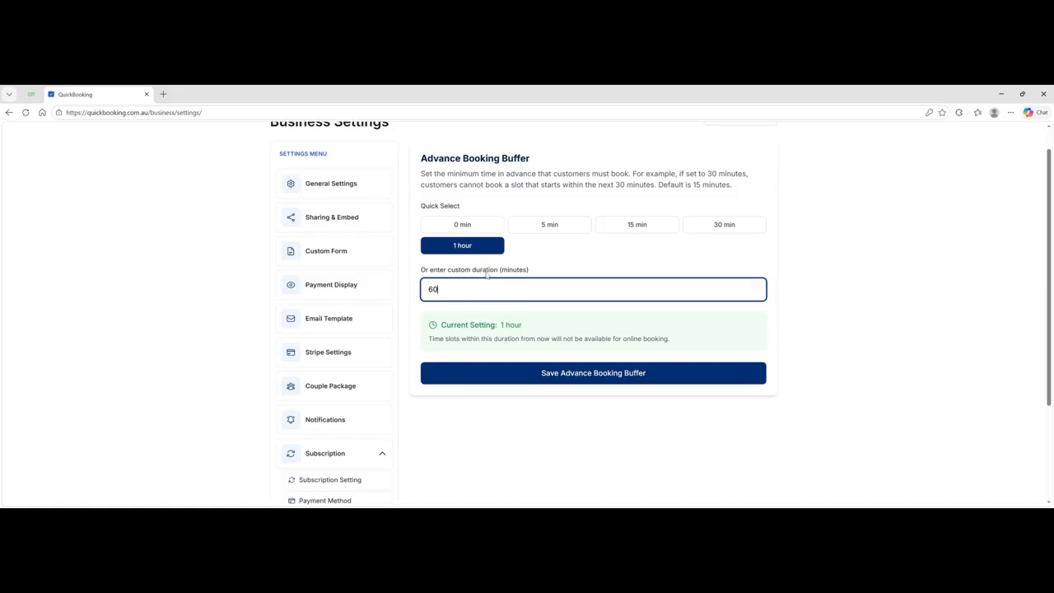
click(638, 227)
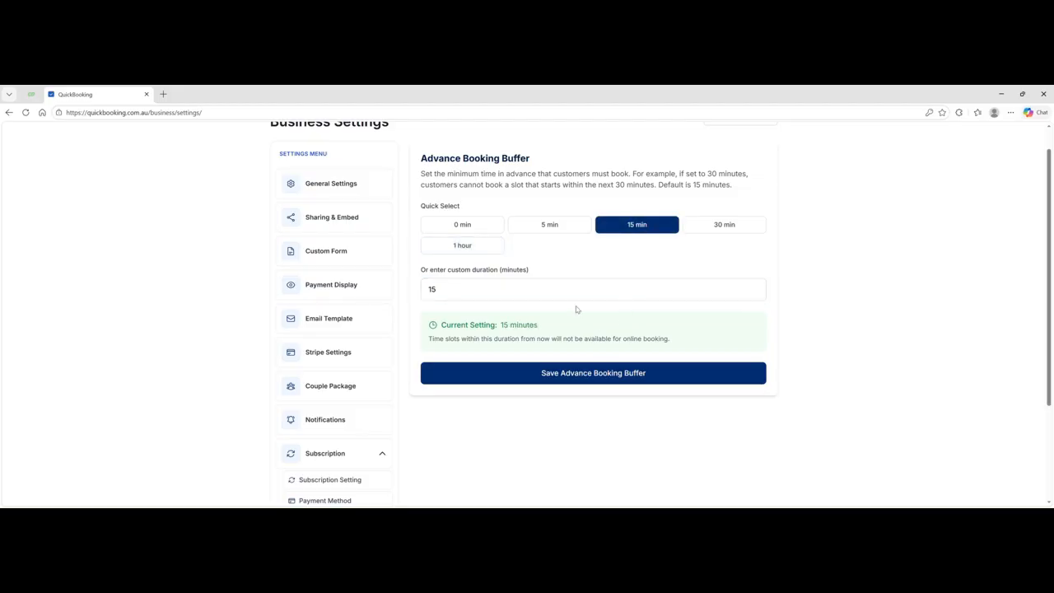
- Enter 10 minutes as the custom advance booking buffer and save it
drag(445, 292, 410, 292)
text(10)
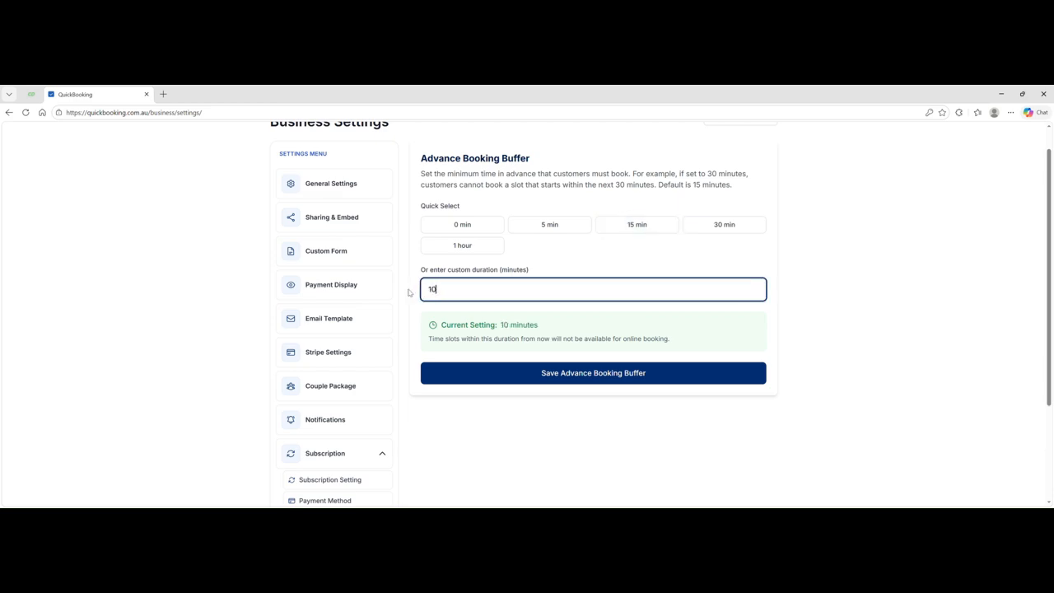
click(533, 376)
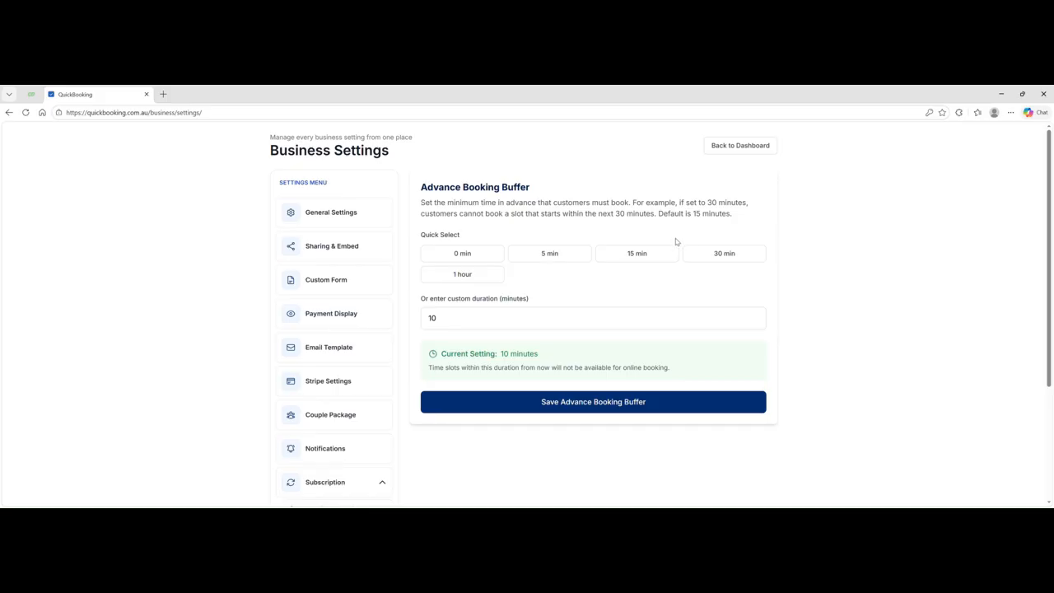
- Return to the Thai Massage Sydney business dashboard
scroll(675, 245, down, 3)
scroll(677, 249, down, 1)
scroll(679, 247, up, 5)
click(728, 147)
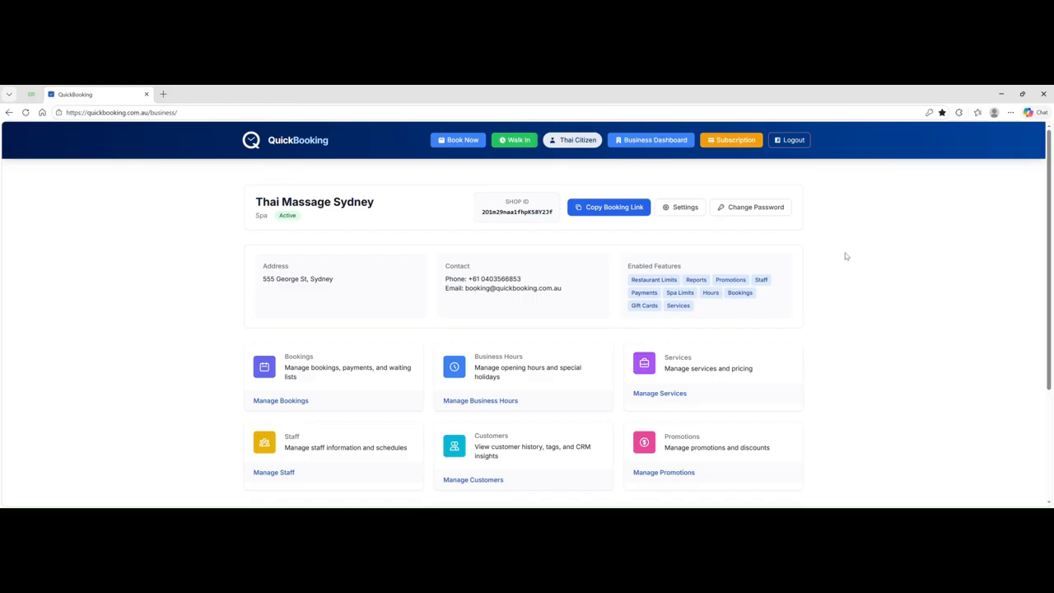